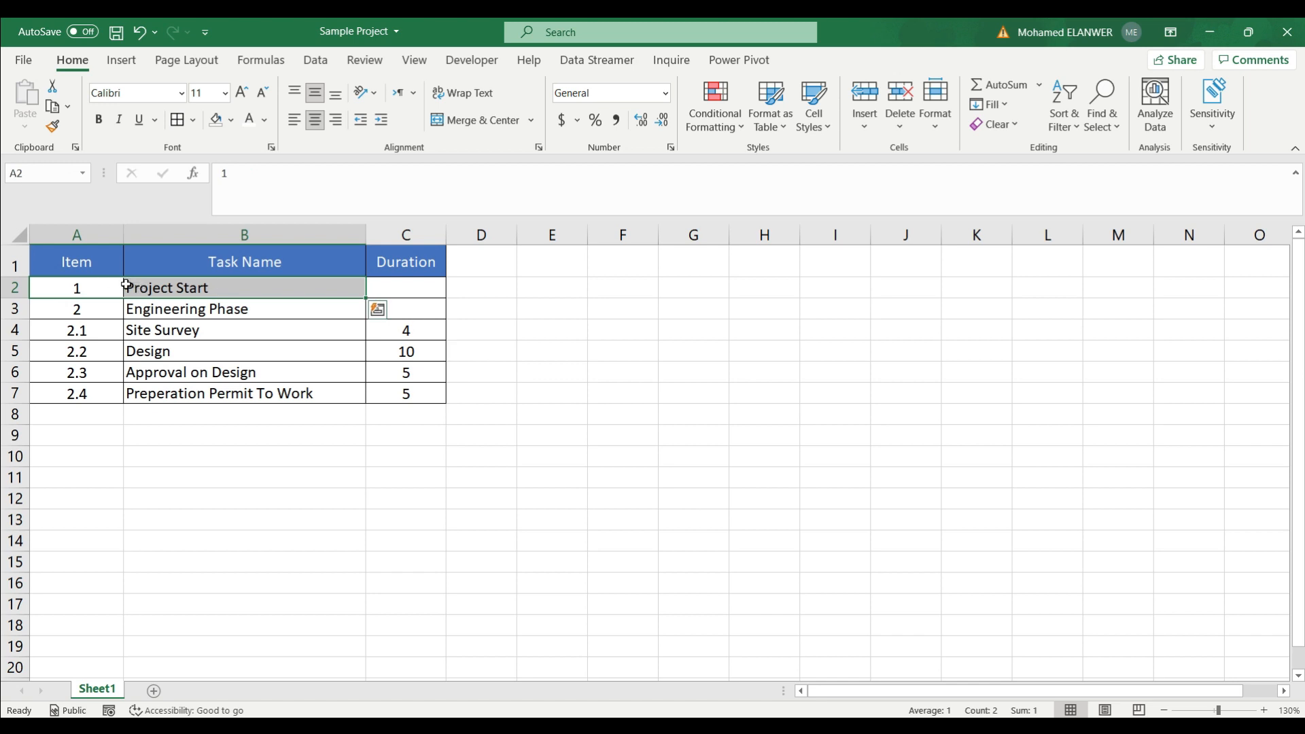
{"action": "left_click_drag", "start_coordinate": [44, 309], "coordinate": [255, 307]}
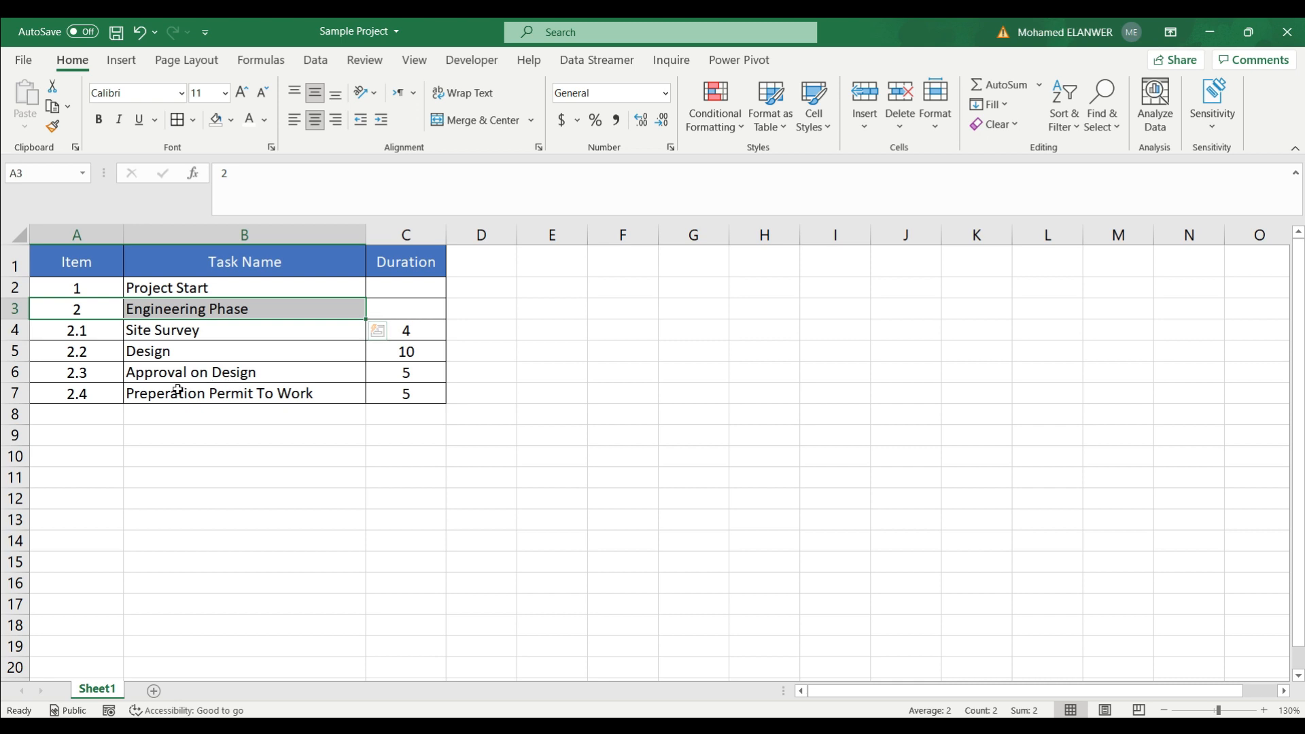
{"action": "left_click", "coordinate": [239, 390]}
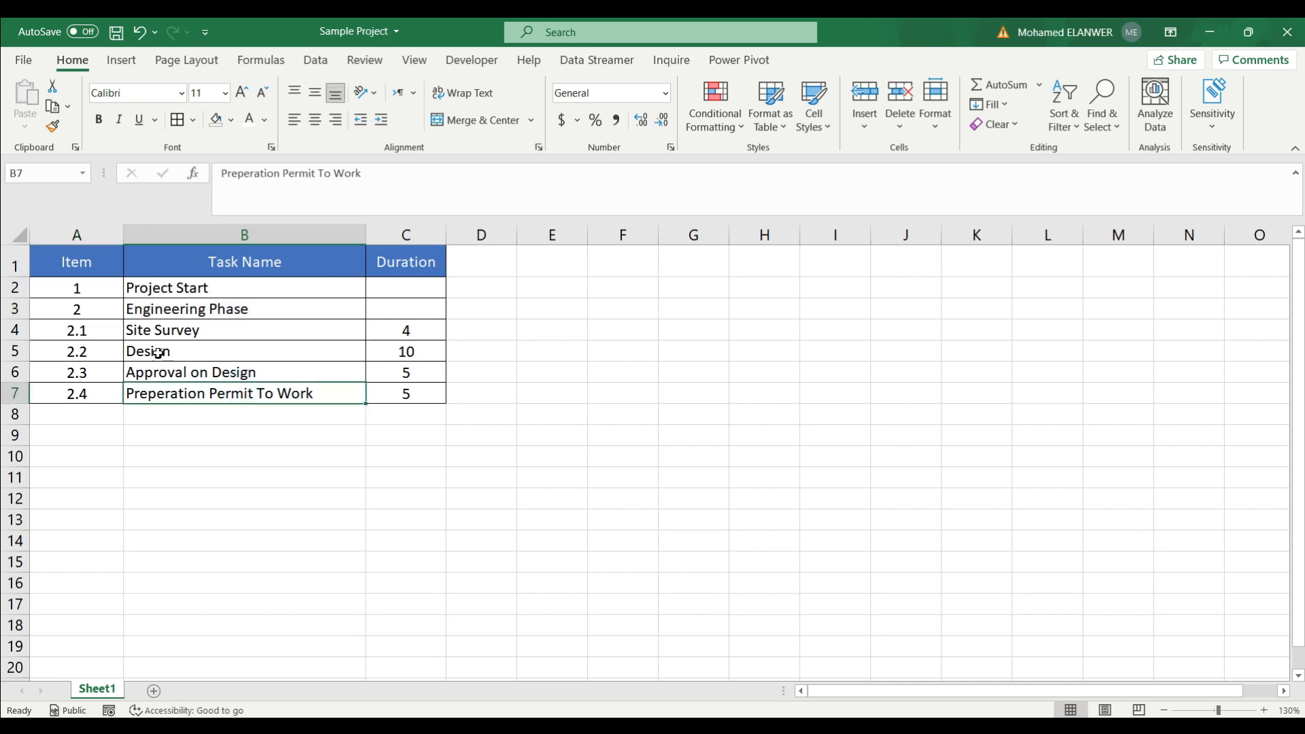
{"action": "left_click_drag", "start_coordinate": [211, 331], "coordinate": [222, 387]}
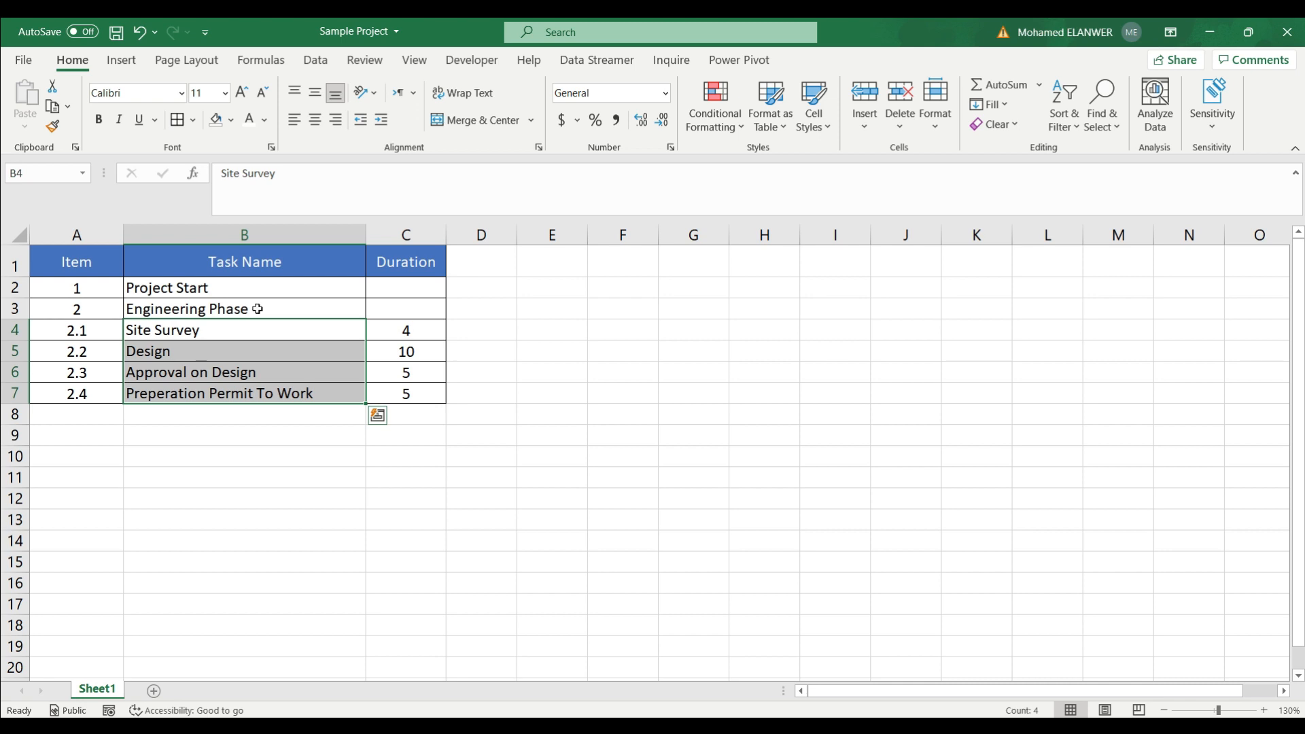
{"action": "left_click", "coordinate": [625, 382]}
{"action": "key", "text": "alt"}
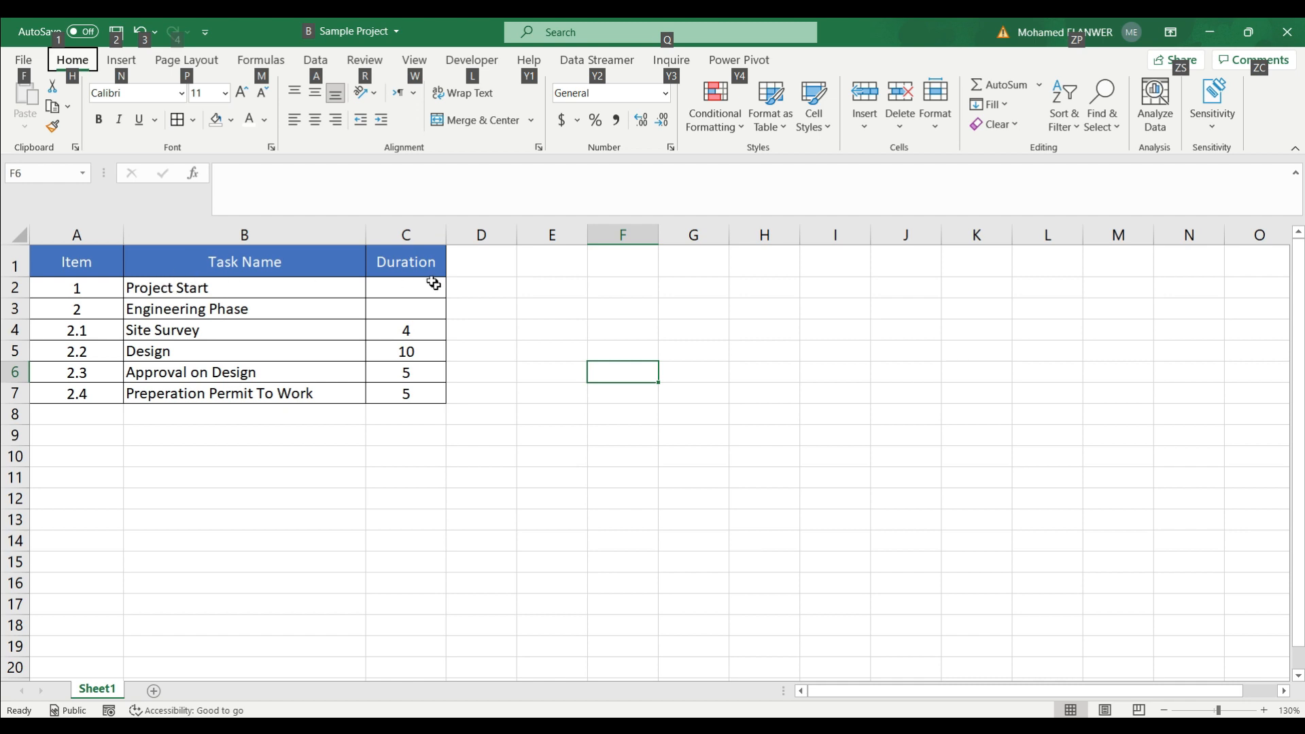
Copy the task names and durations in B2:C7 and paste them into the Task Name column of Project1 in Microsoft Project.
{"action": "left_click_drag", "start_coordinate": [200, 285], "coordinate": [422, 389]}
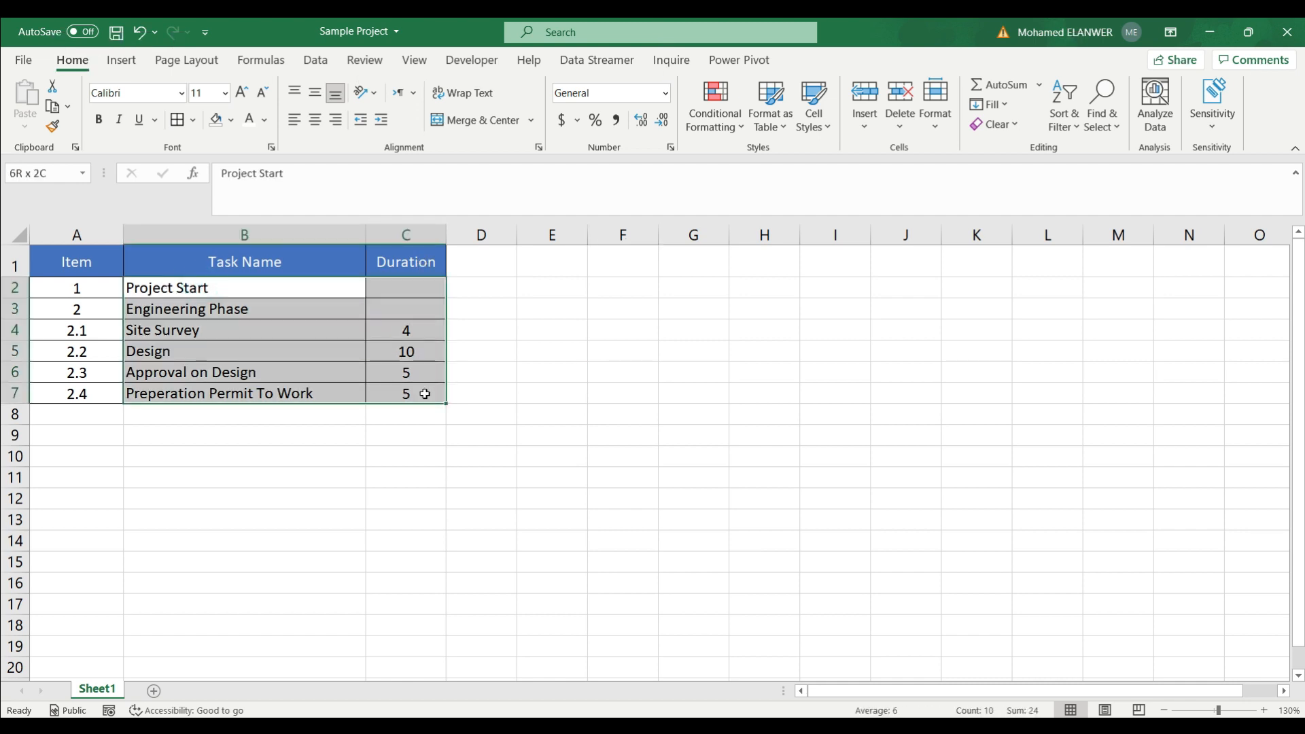
{"action": "right_click", "coordinate": [297, 322]}
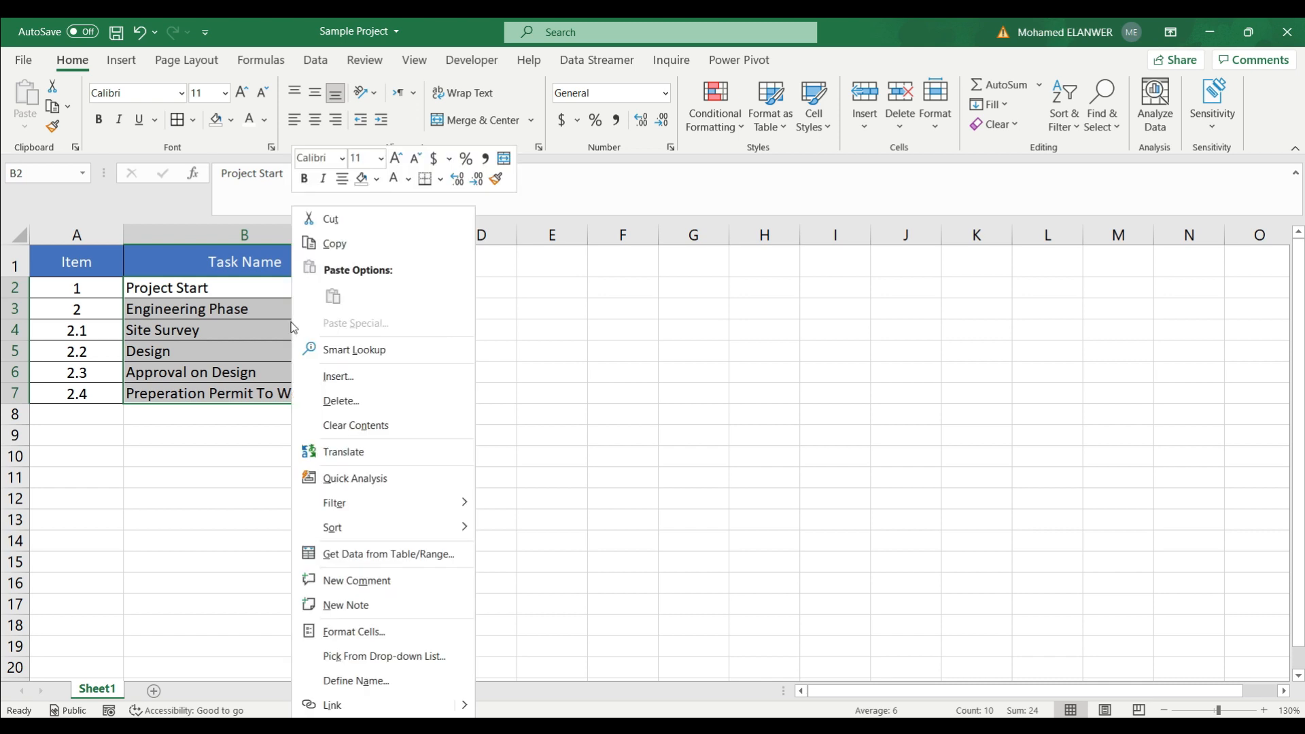
{"action": "left_click", "coordinate": [339, 250]}
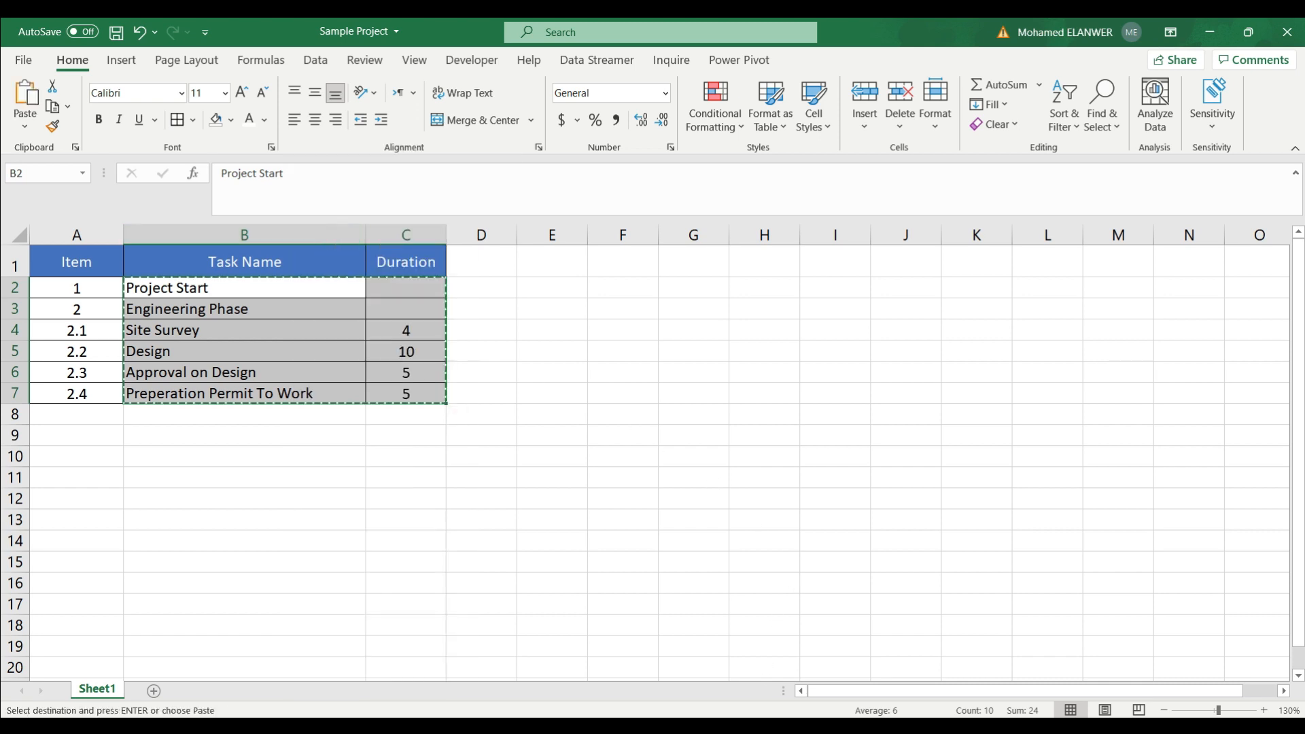
{"action": "key", "text": "alt+Tab"}
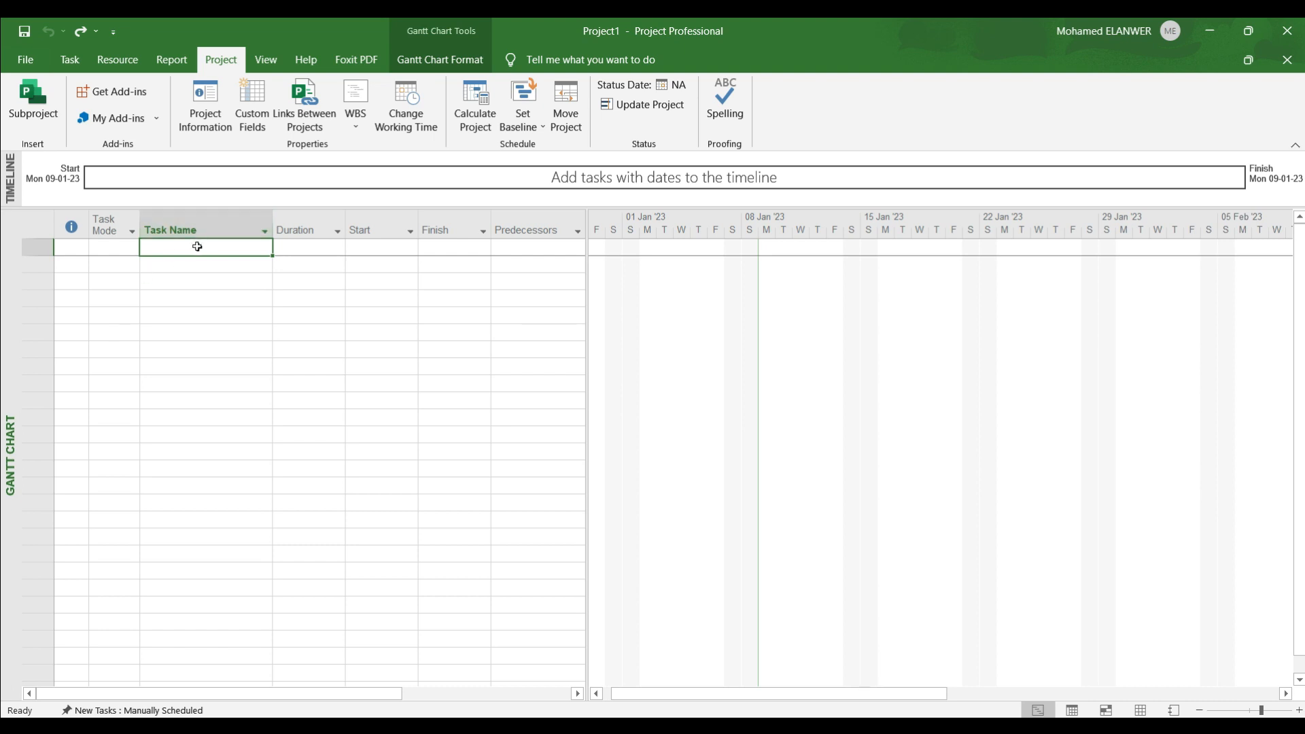
{"action": "key", "text": "ctrl+v"}
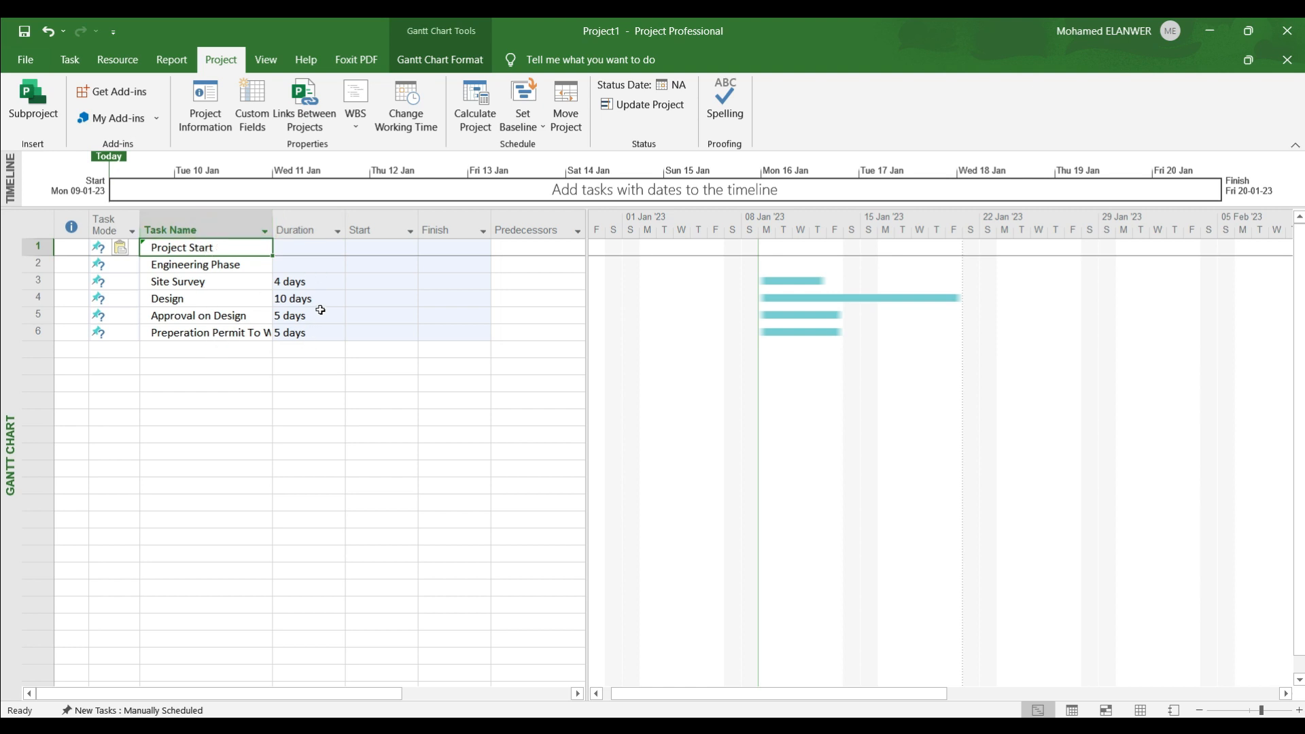
{"action": "left_click", "coordinate": [426, 438]}
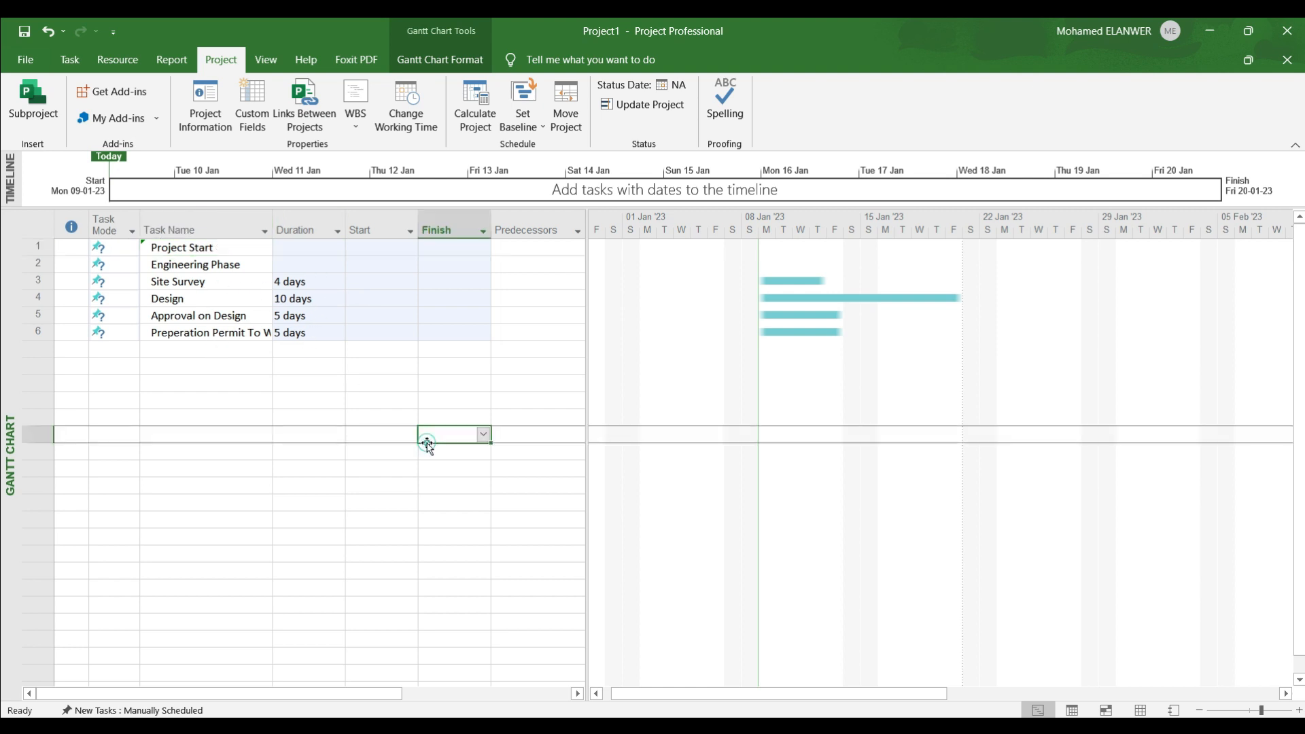
Insert a new milestone above the Project Start task and paste the copied name Project Start into it.
{"action": "left_click", "coordinate": [217, 248]}
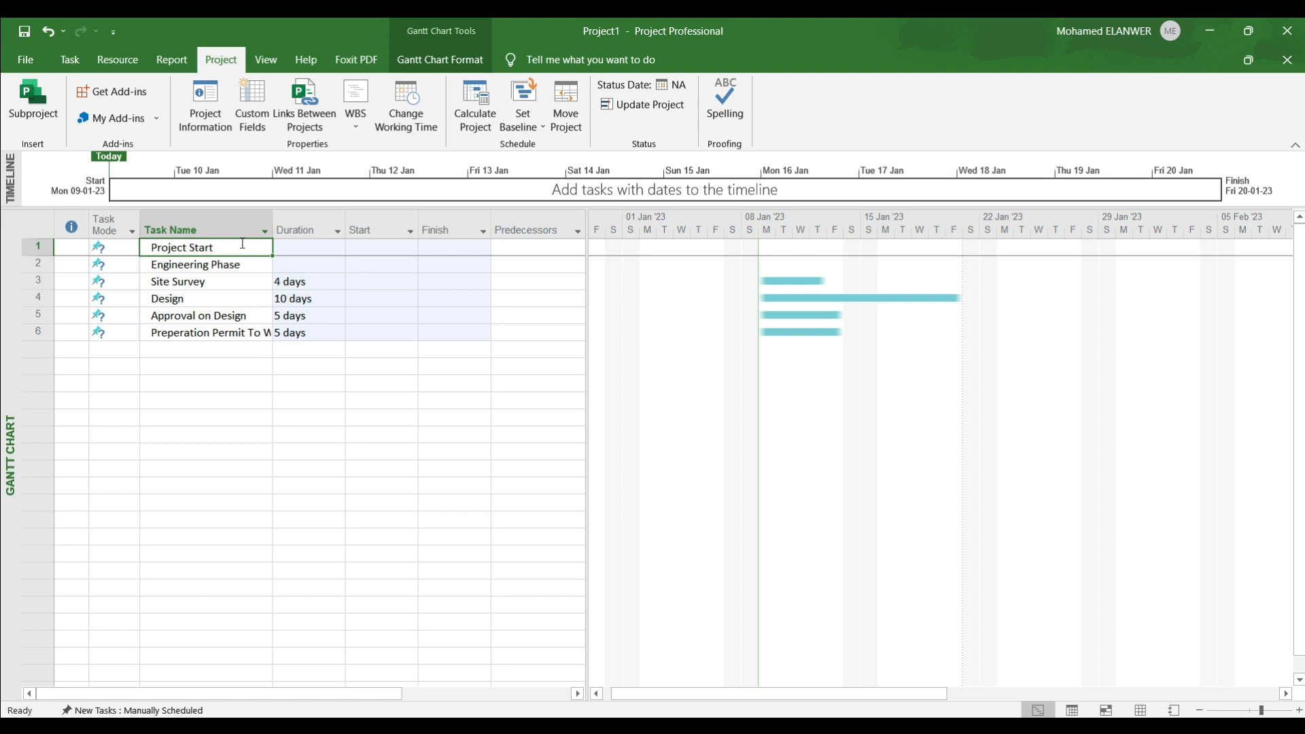
{"action": "left_click", "coordinate": [70, 59]}
{"action": "left_click", "coordinate": [296, 502]}
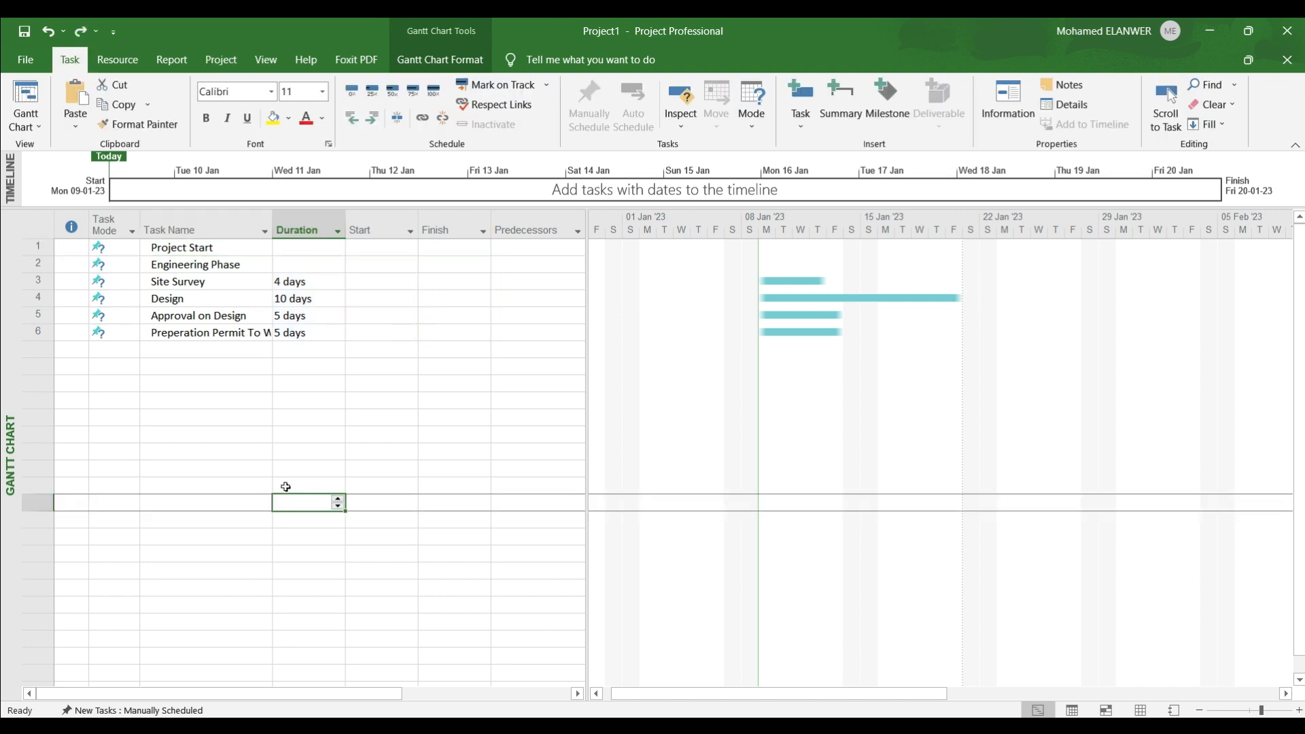
{"action": "left_click", "coordinate": [37, 247]}
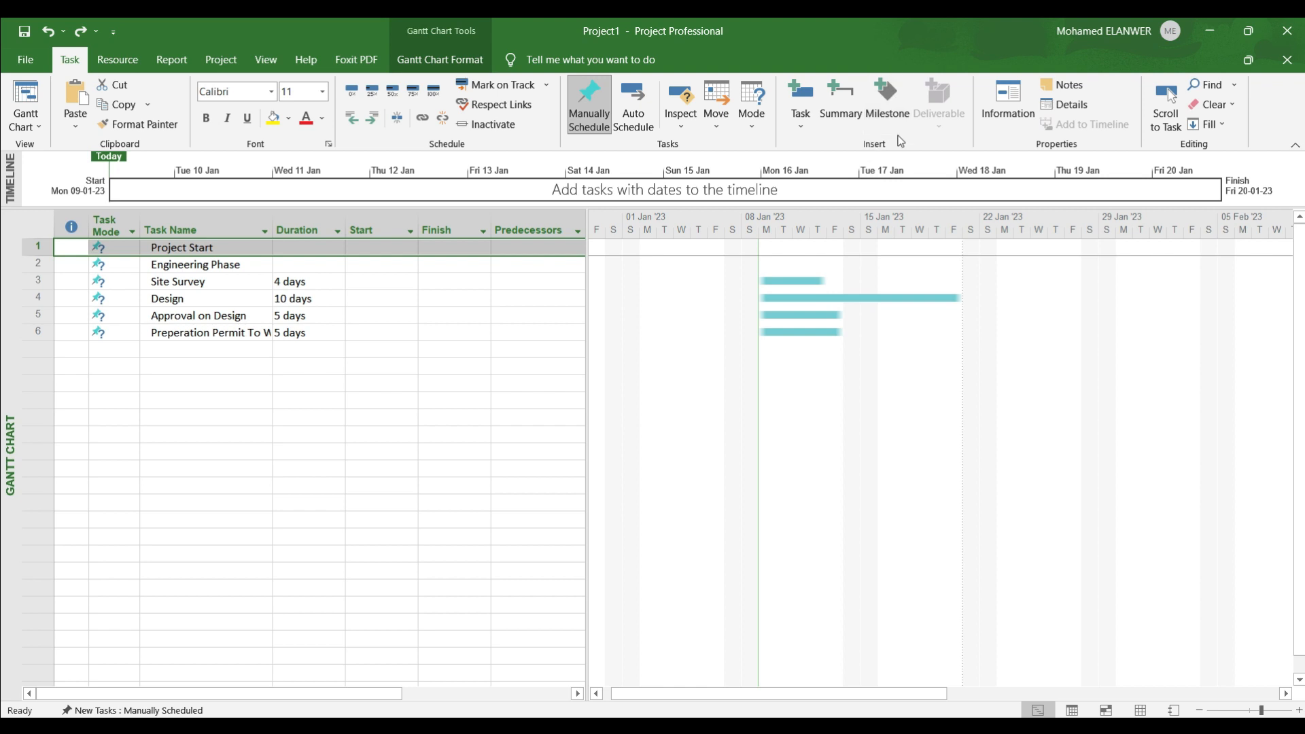
{"action": "left_click", "coordinate": [895, 113]}
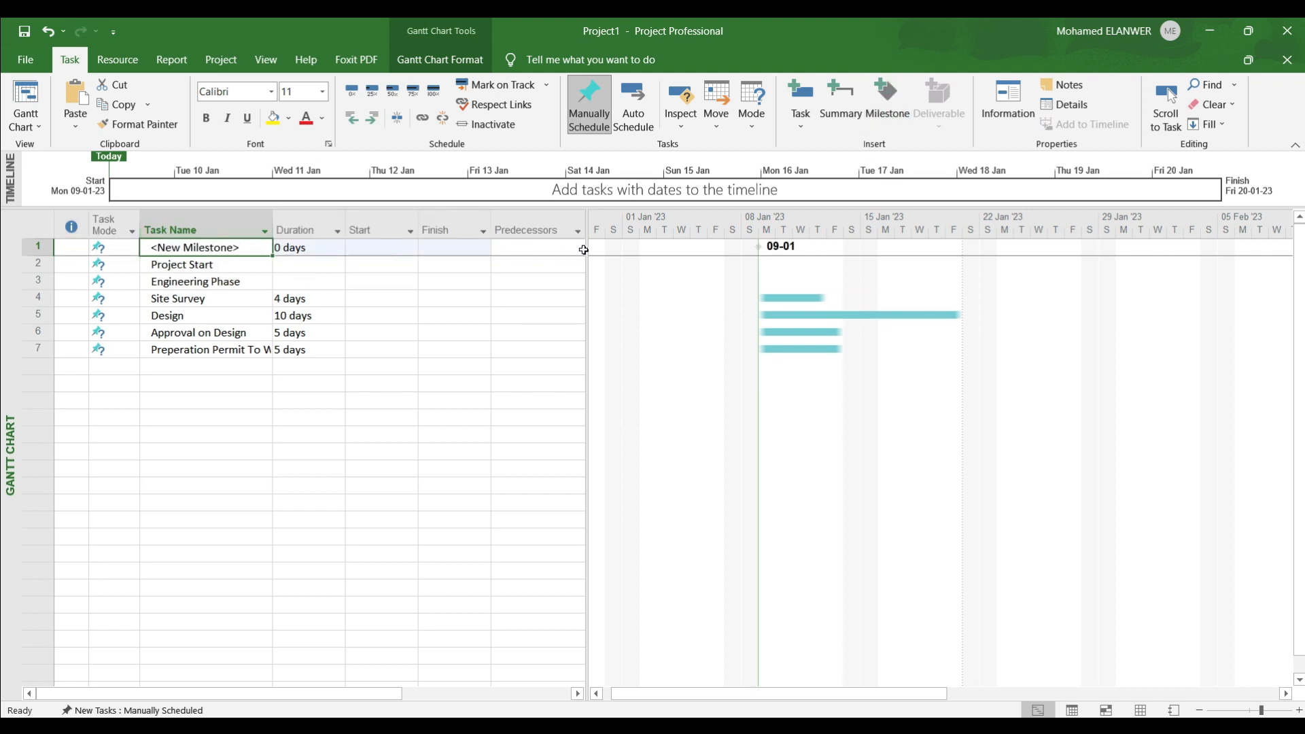
{"action": "right_click", "coordinate": [237, 248]}
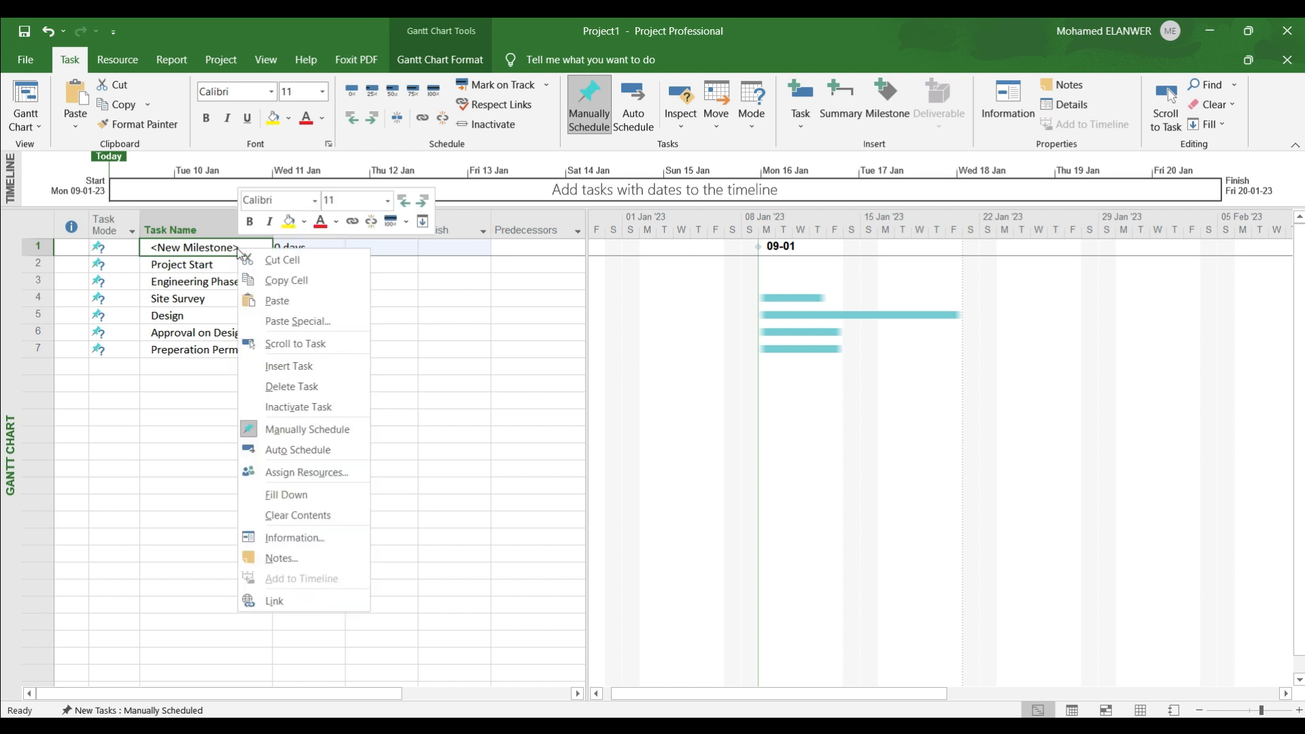
{"action": "left_click", "coordinate": [276, 297]}
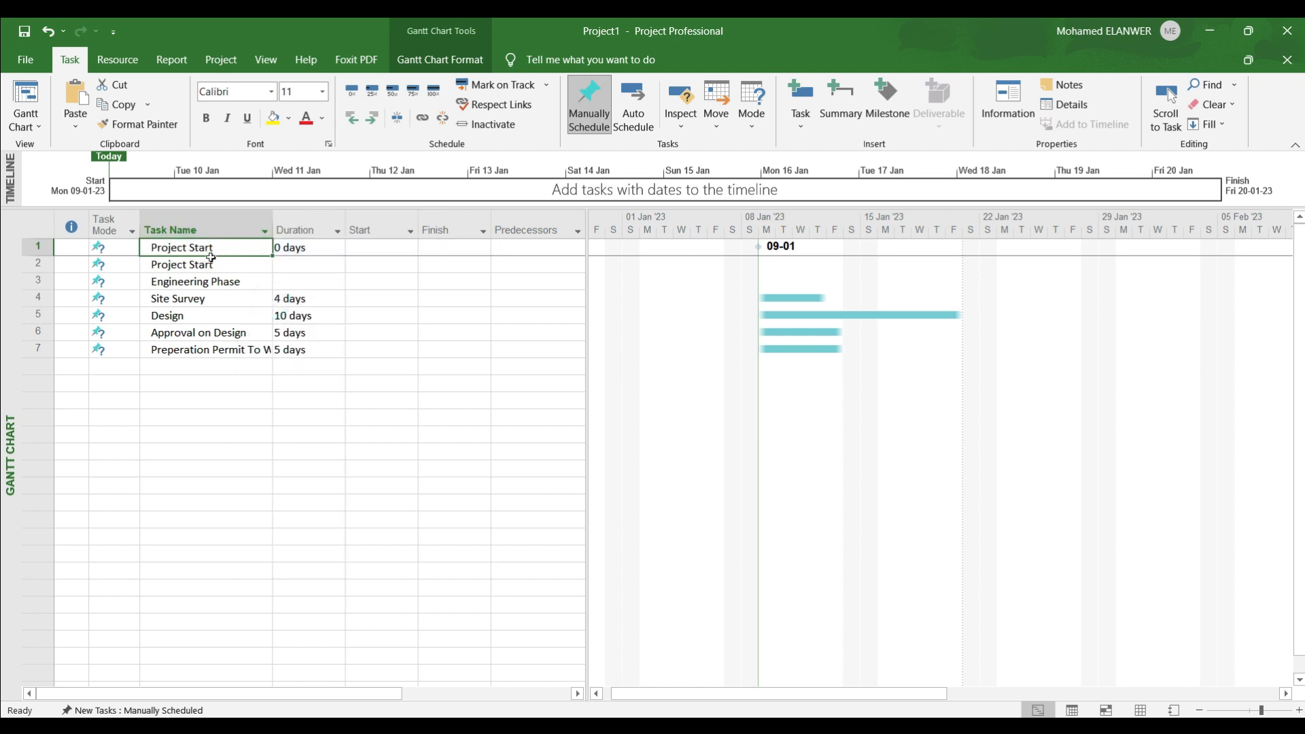
Delete the duplicate Project Start task in row 2.
{"action": "left_click", "coordinate": [38, 265]}
{"action": "right_click", "coordinate": [38, 265]}
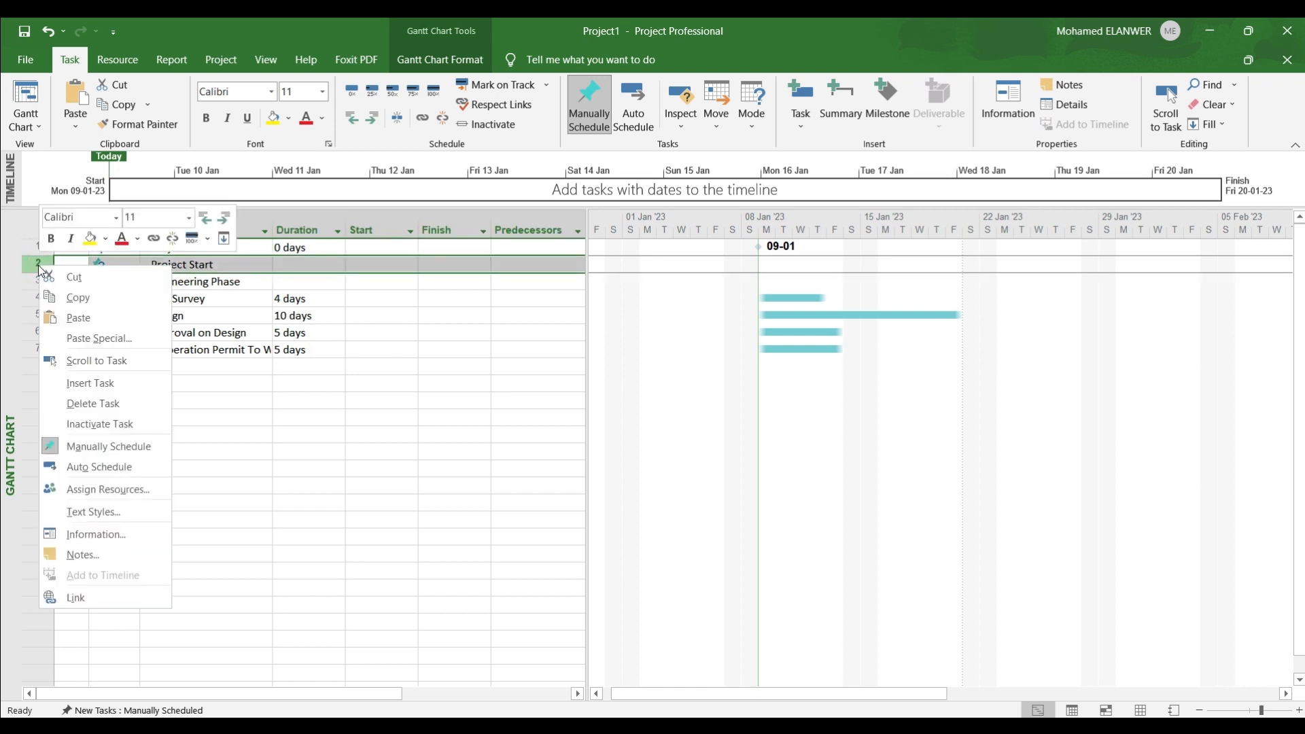
{"action": "left_click", "coordinate": [132, 403]}
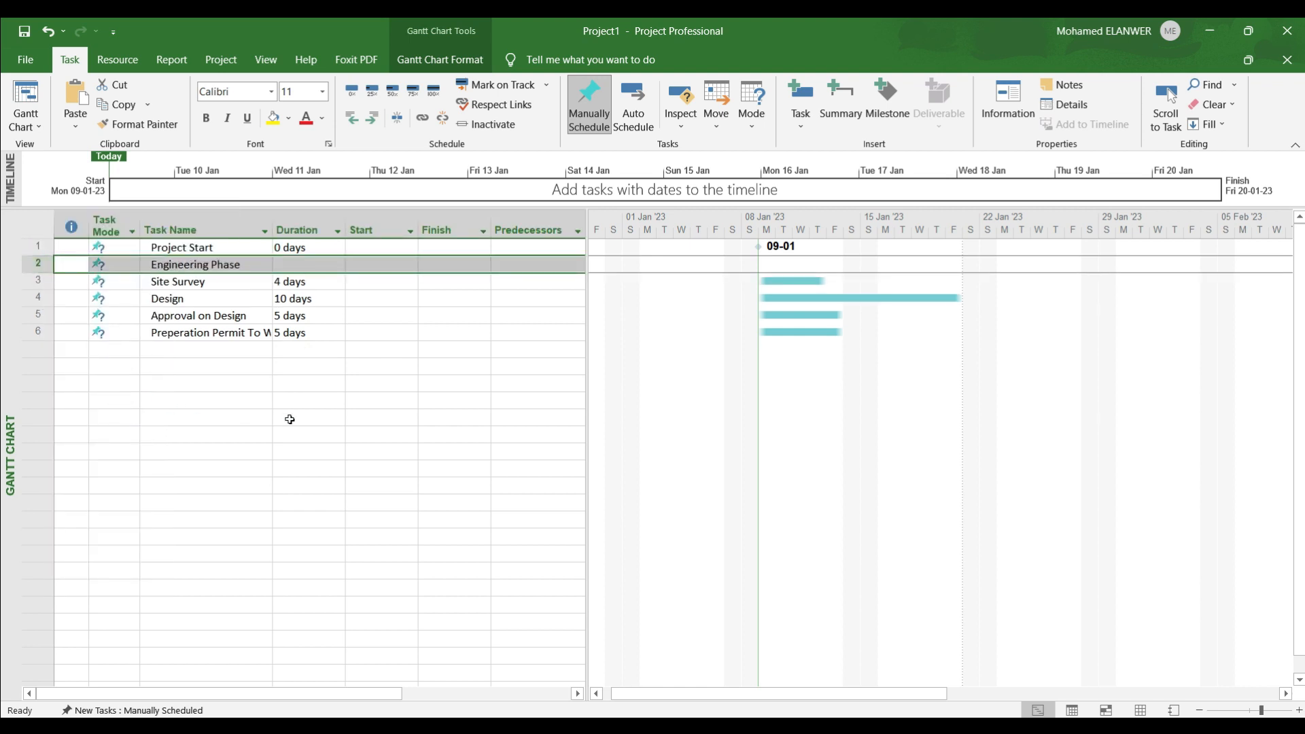
{"action": "left_click", "coordinate": [289, 418]}
Set the start date of the inserted Project Start milestone to 10 January 2023.
{"action": "left_click", "coordinate": [214, 246]}
{"action": "left_click", "coordinate": [373, 248]}
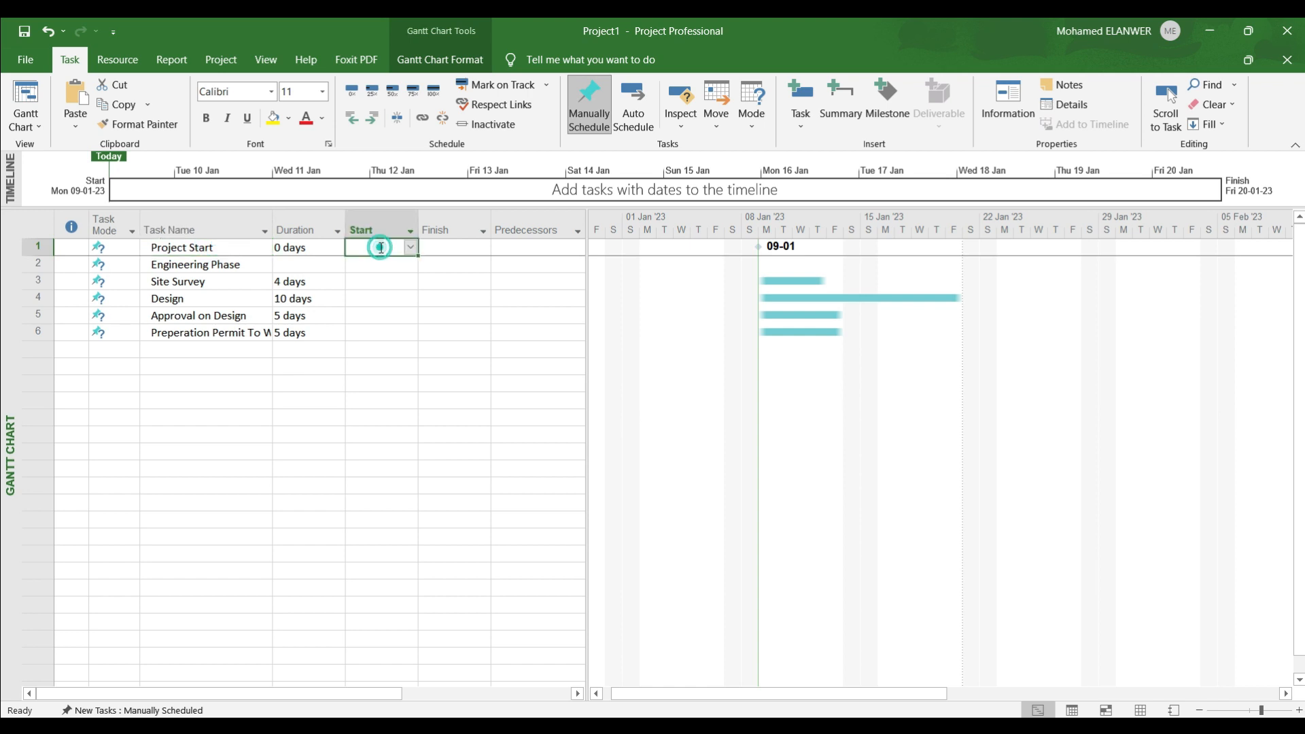
{"action": "left_click", "coordinate": [412, 248]}
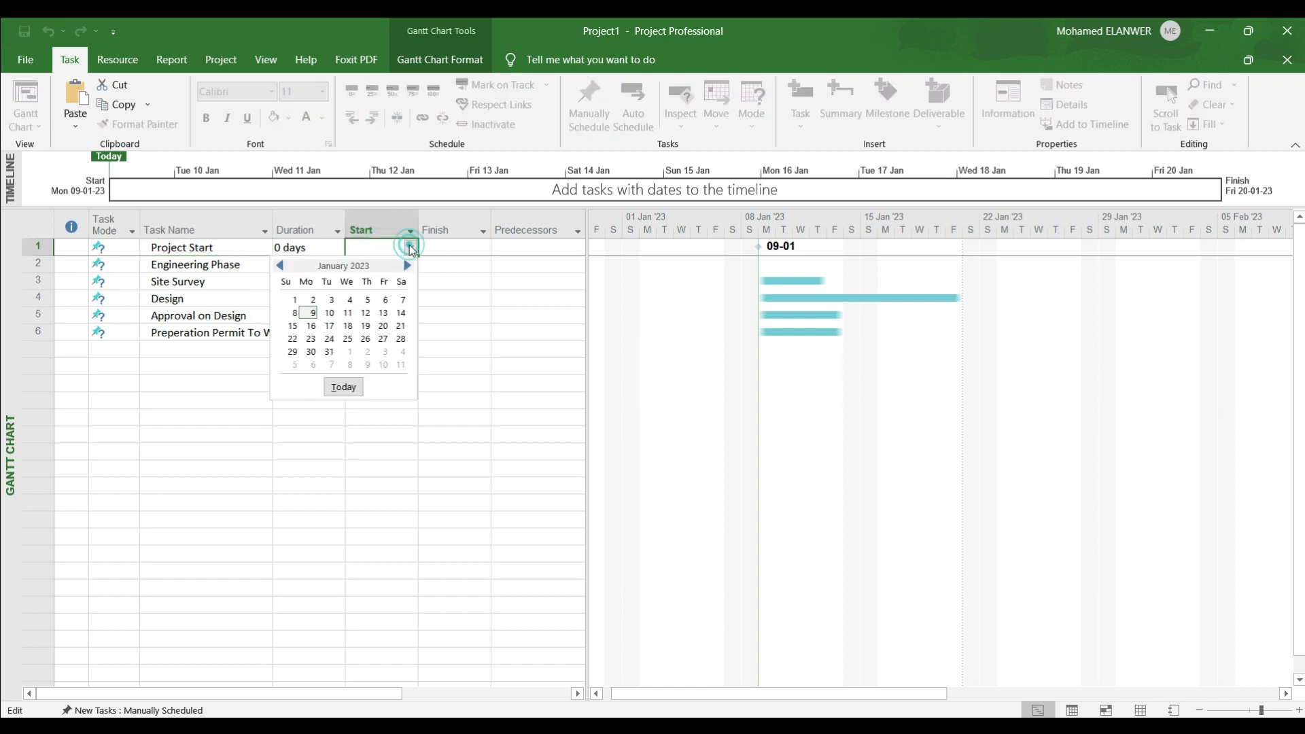
{"action": "left_click", "coordinate": [330, 314]}
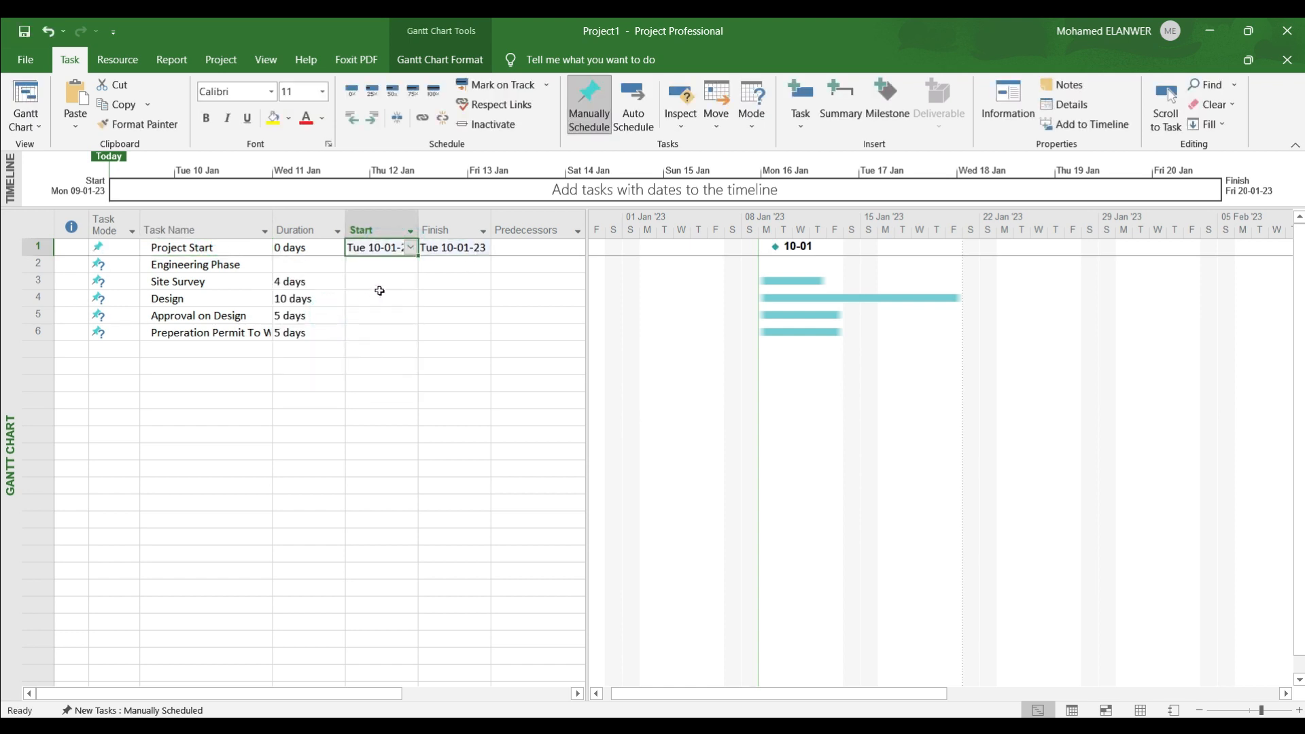
{"action": "left_click", "coordinate": [419, 335]}
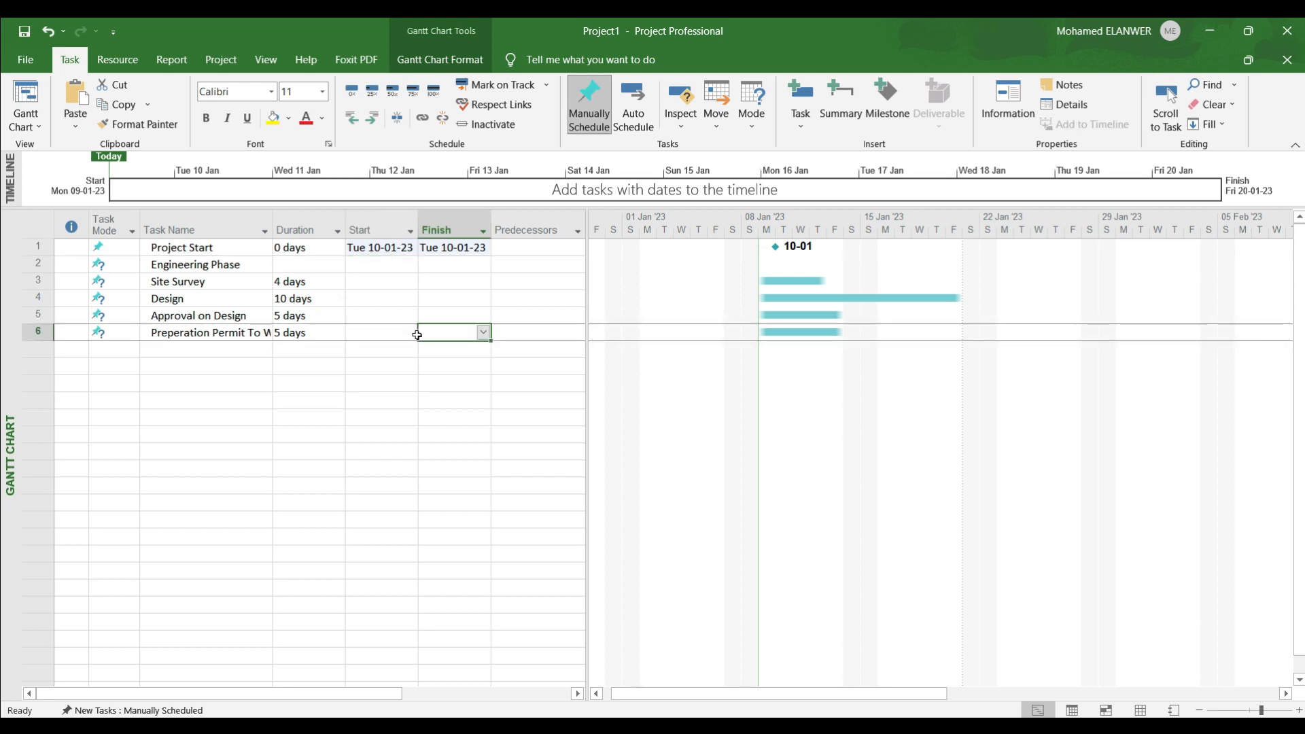
Undo the start date, the deletion of the duplicate task, and the insertion and naming of the milestone.
{"action": "key", "text": "ctrl+z"}
{"action": "key", "text": "ctrl+z"}
{"action": "key", "text": "ctrl+z"}
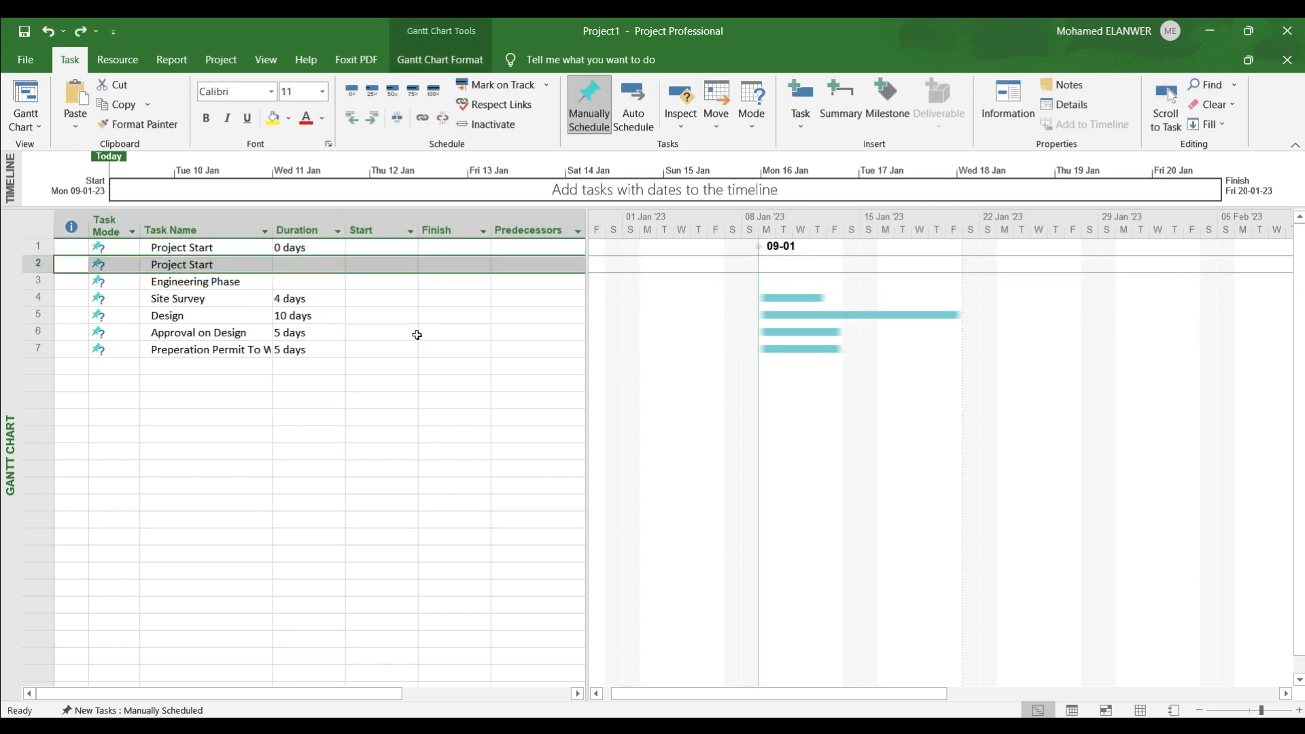
{"action": "key", "text": "ctrl+z"}
{"action": "key", "text": "ctrl+z"}
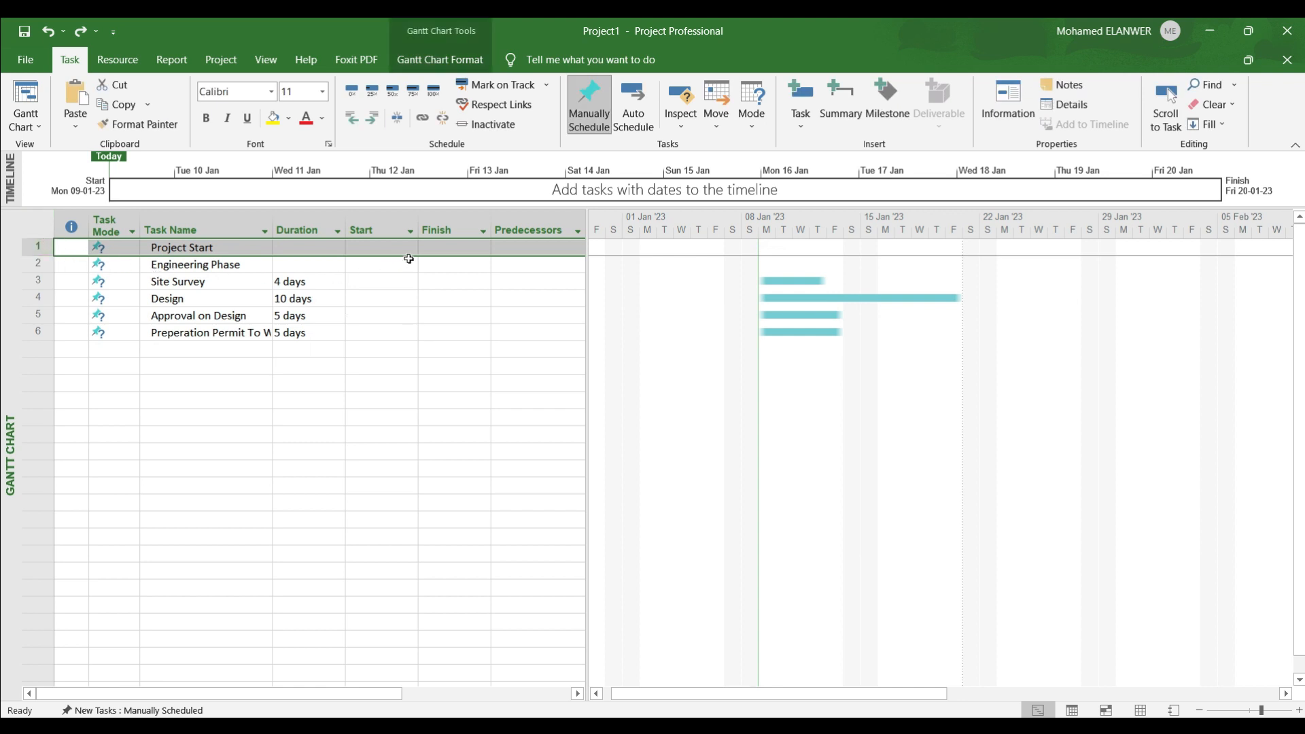
{"action": "left_click", "coordinate": [426, 295]}
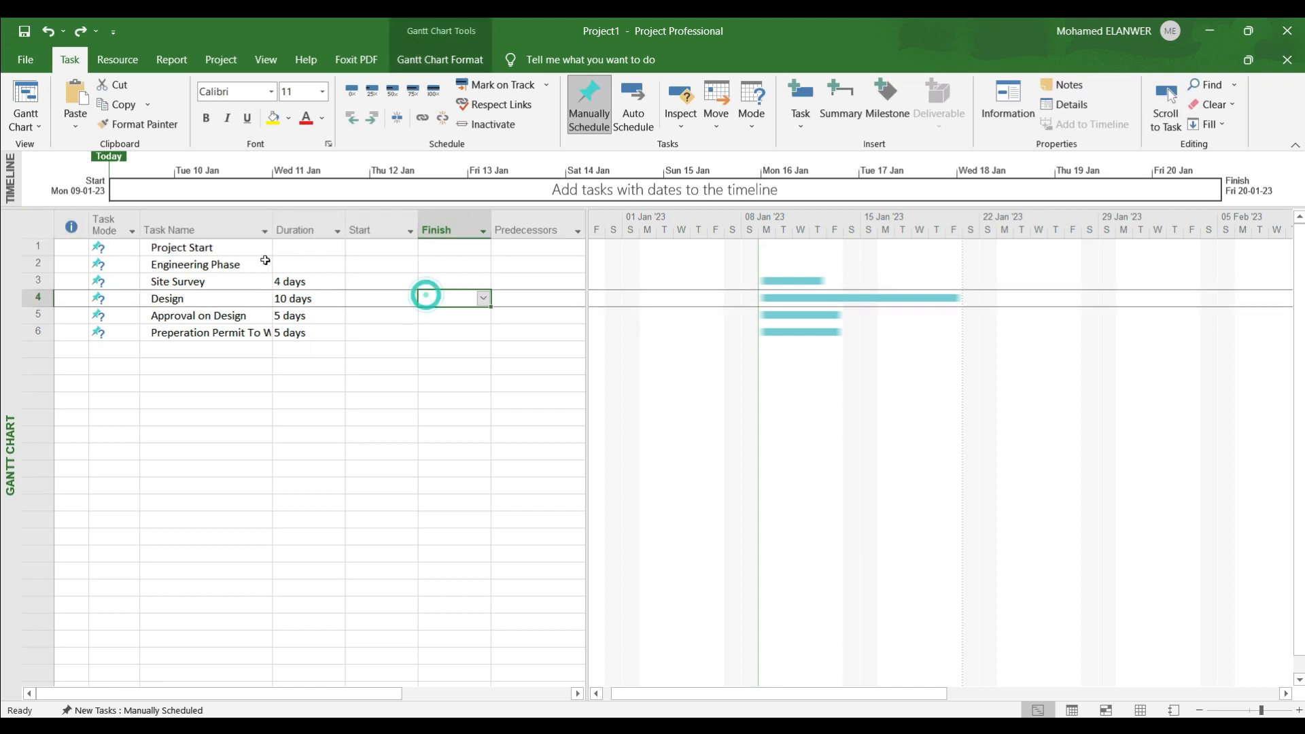
Mark the original Project Start task as a milestone in its advanced task information.
{"action": "left_click", "coordinate": [202, 247]}
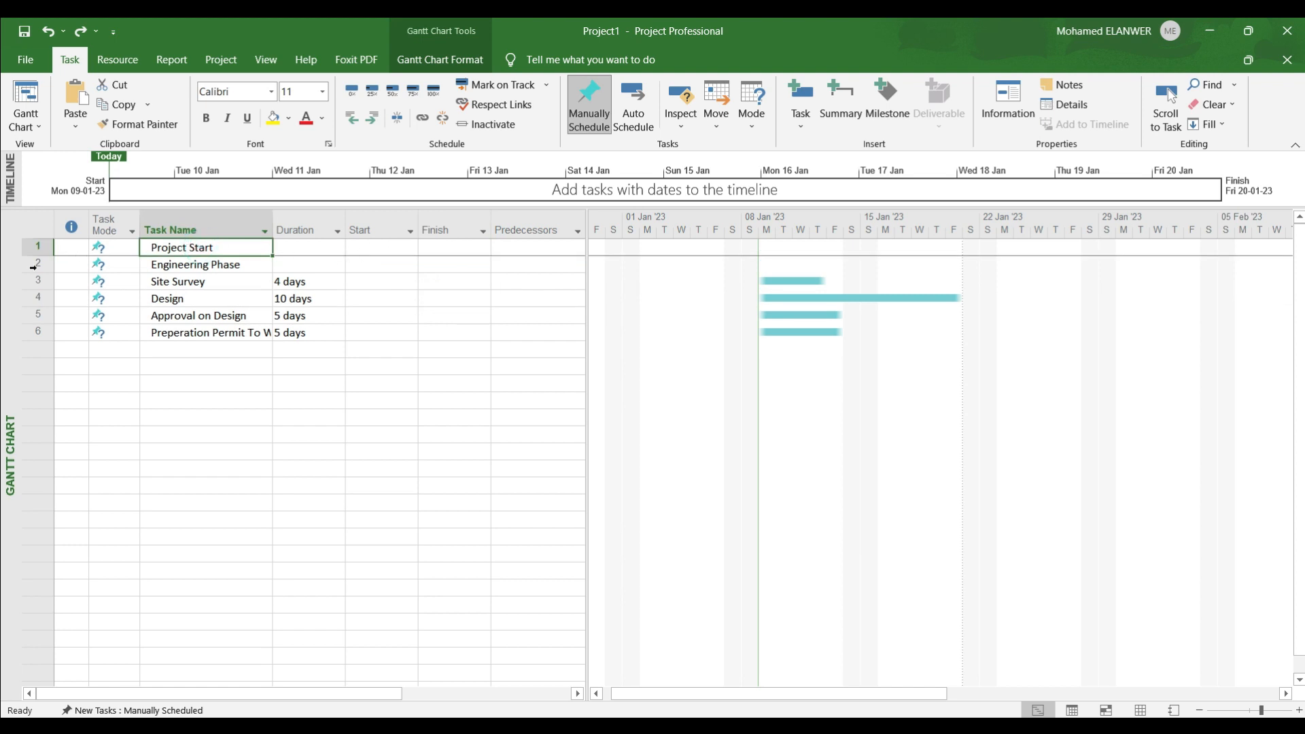
{"action": "left_click", "coordinate": [324, 398]}
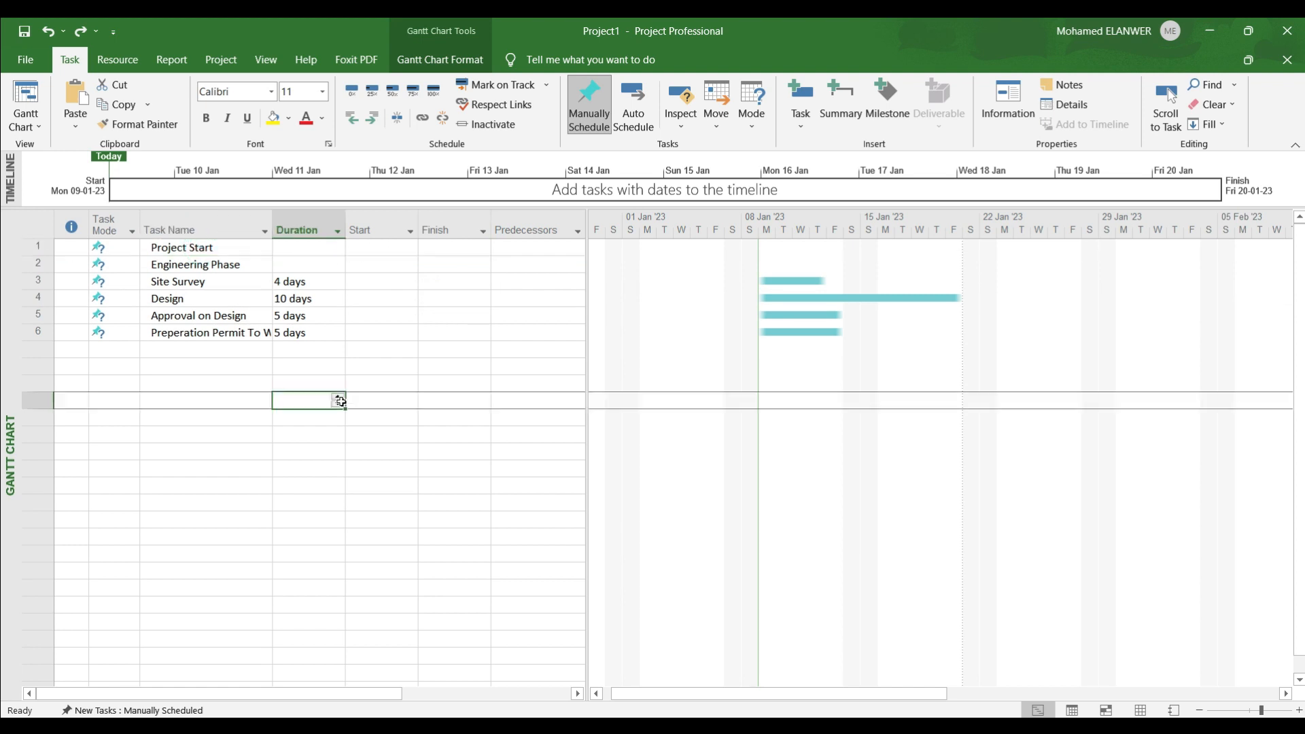
{"action": "left_click", "coordinate": [217, 248]}
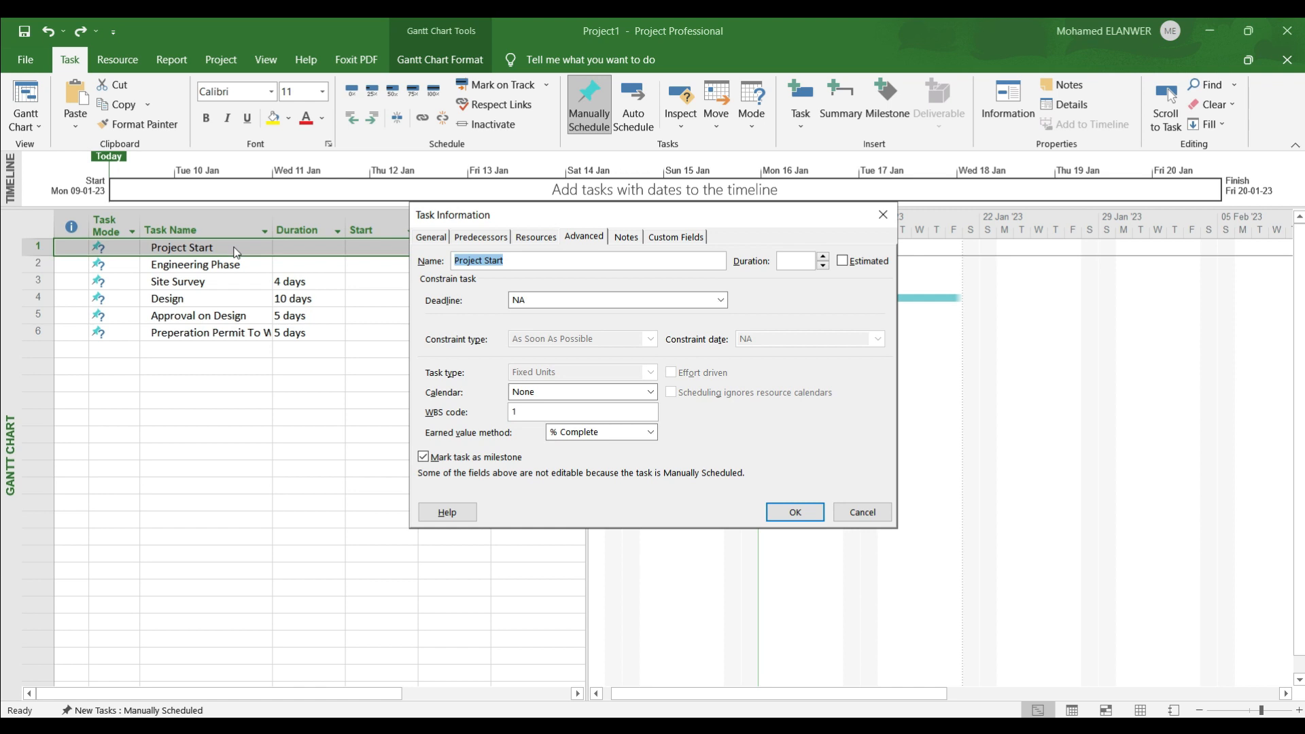
{"action": "left_click", "coordinate": [417, 240]}
{"action": "left_click", "coordinate": [475, 237]}
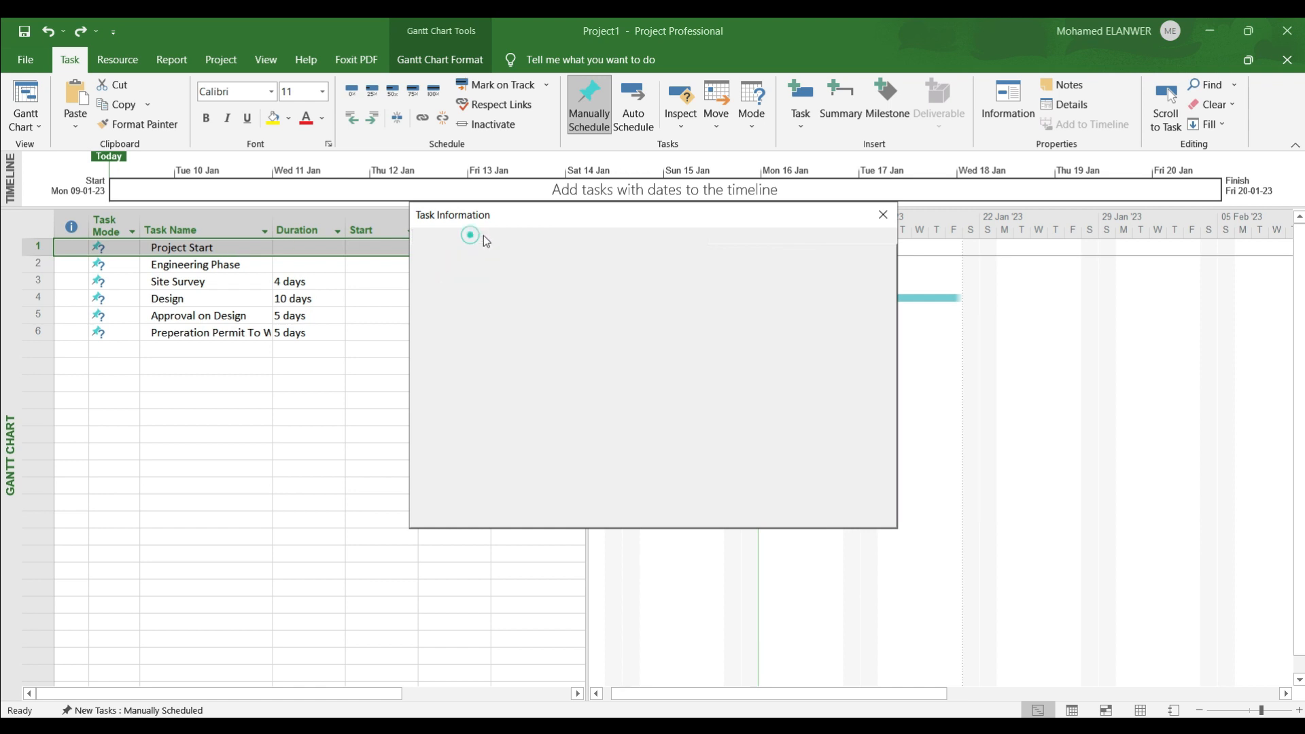
{"action": "left_click", "coordinate": [537, 236]}
{"action": "left_click", "coordinate": [582, 240]}
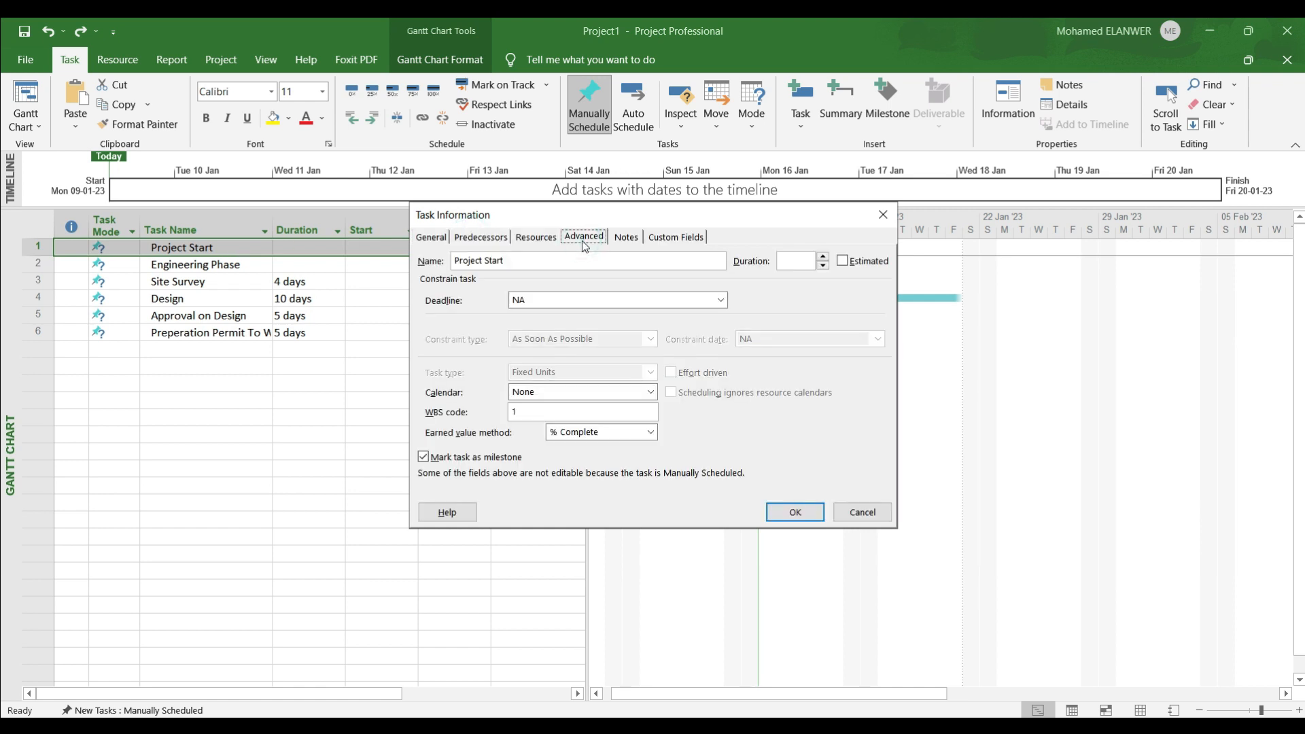
{"action": "left_click", "coordinate": [451, 457]}
{"action": "left_click", "coordinate": [437, 458]}
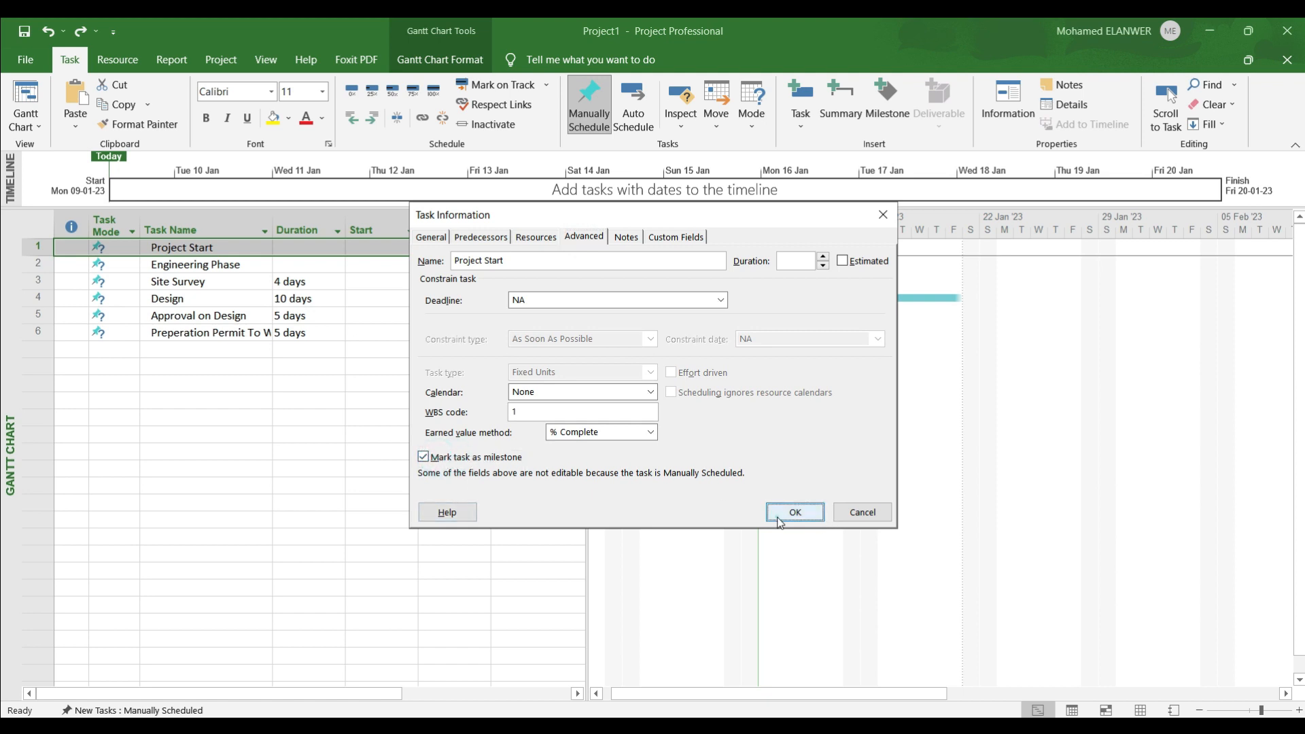
{"action": "left_click", "coordinate": [788, 513]}
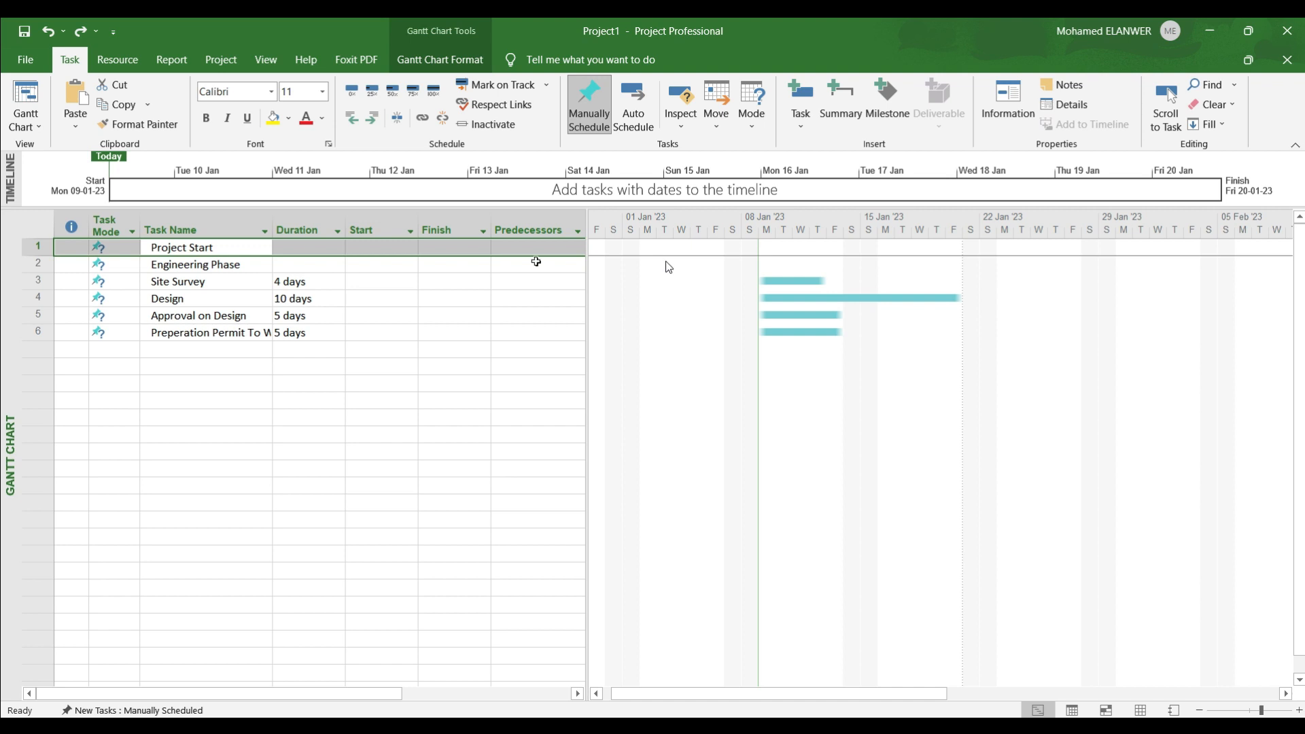
Set the start date of the Project Start task in row 1 to 10 January 2023.
{"action": "left_click", "coordinate": [391, 248]}
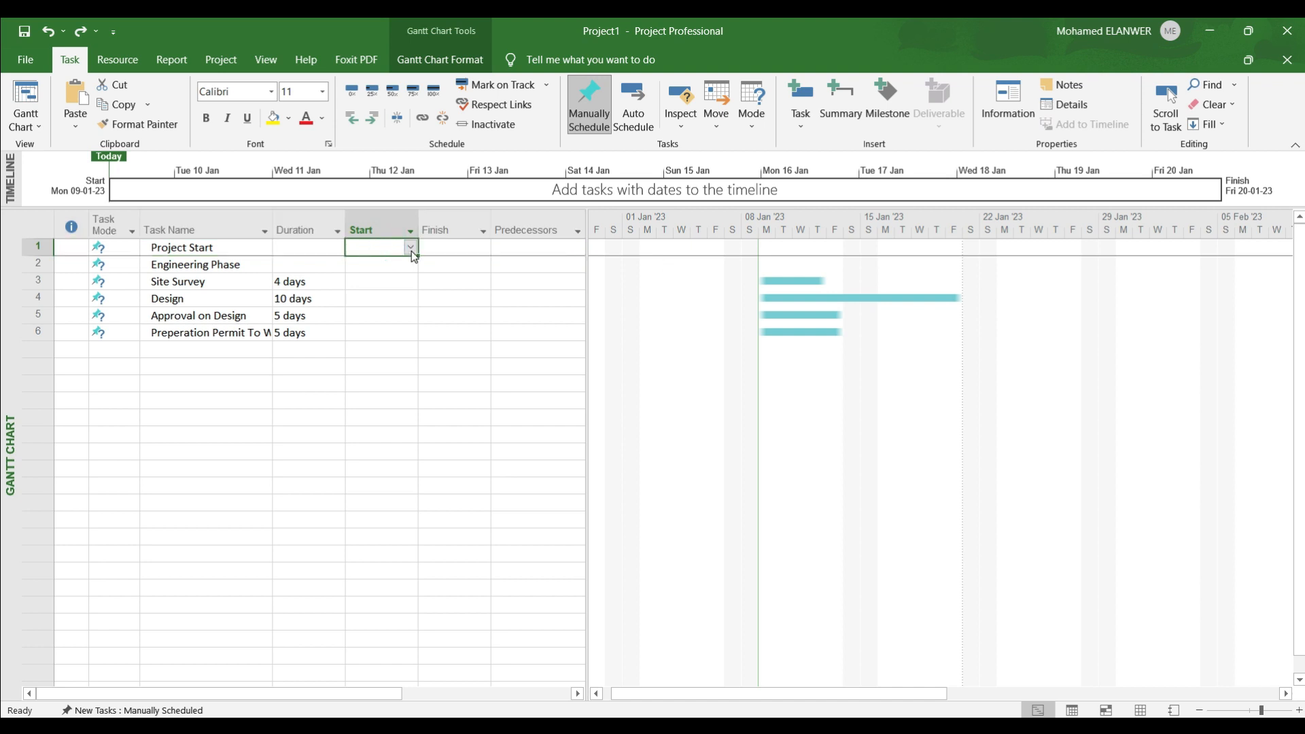
{"action": "left_click", "coordinate": [411, 247]}
{"action": "left_click", "coordinate": [328, 310]}
{"action": "left_click", "coordinate": [452, 365]}
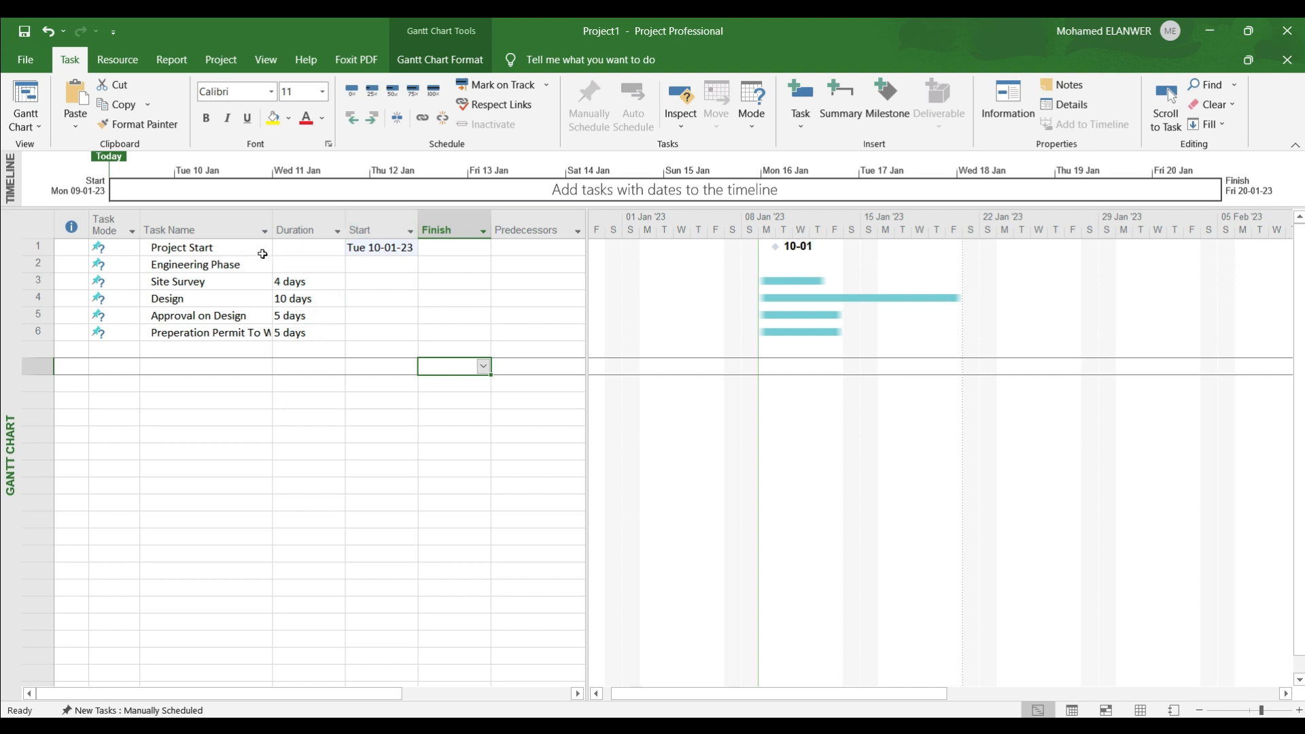
Insert a summary task above the existing Engineering Phase row and name it Engineering Phase.
{"action": "left_click", "coordinate": [36, 266]}
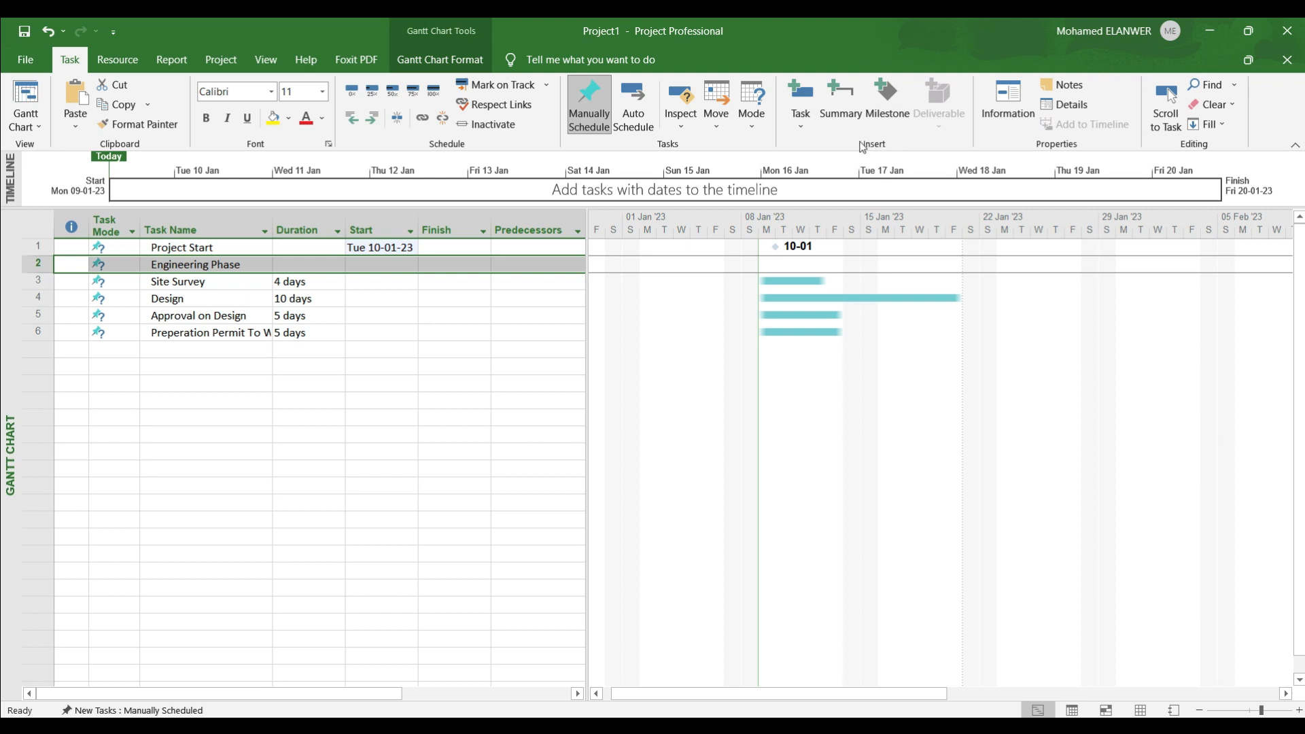
{"action": "left_click", "coordinate": [847, 115]}
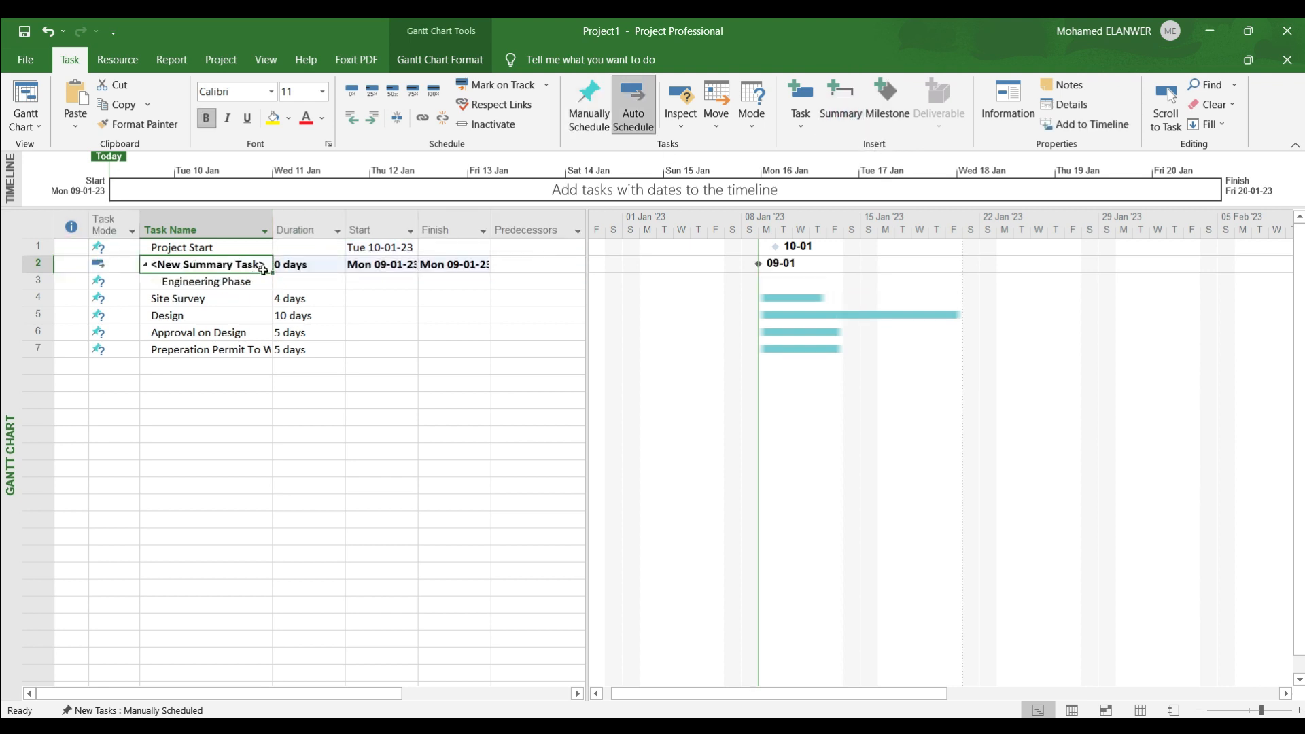
{"action": "left_click", "coordinate": [228, 282]}
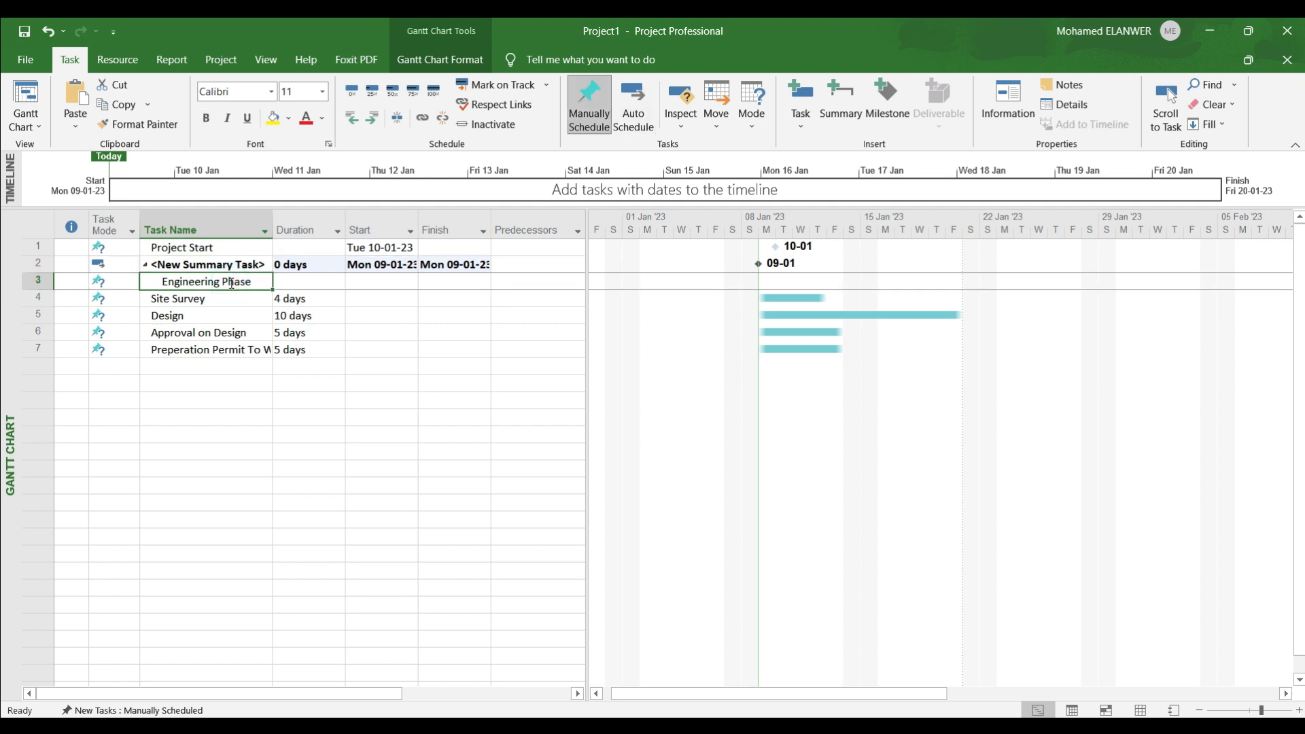
{"action": "left_click", "coordinate": [241, 266]}
{"action": "type", "text": "v"}
{"action": "type", "text": "Engineering Phase"}
{"action": "left_click", "coordinate": [205, 470]}
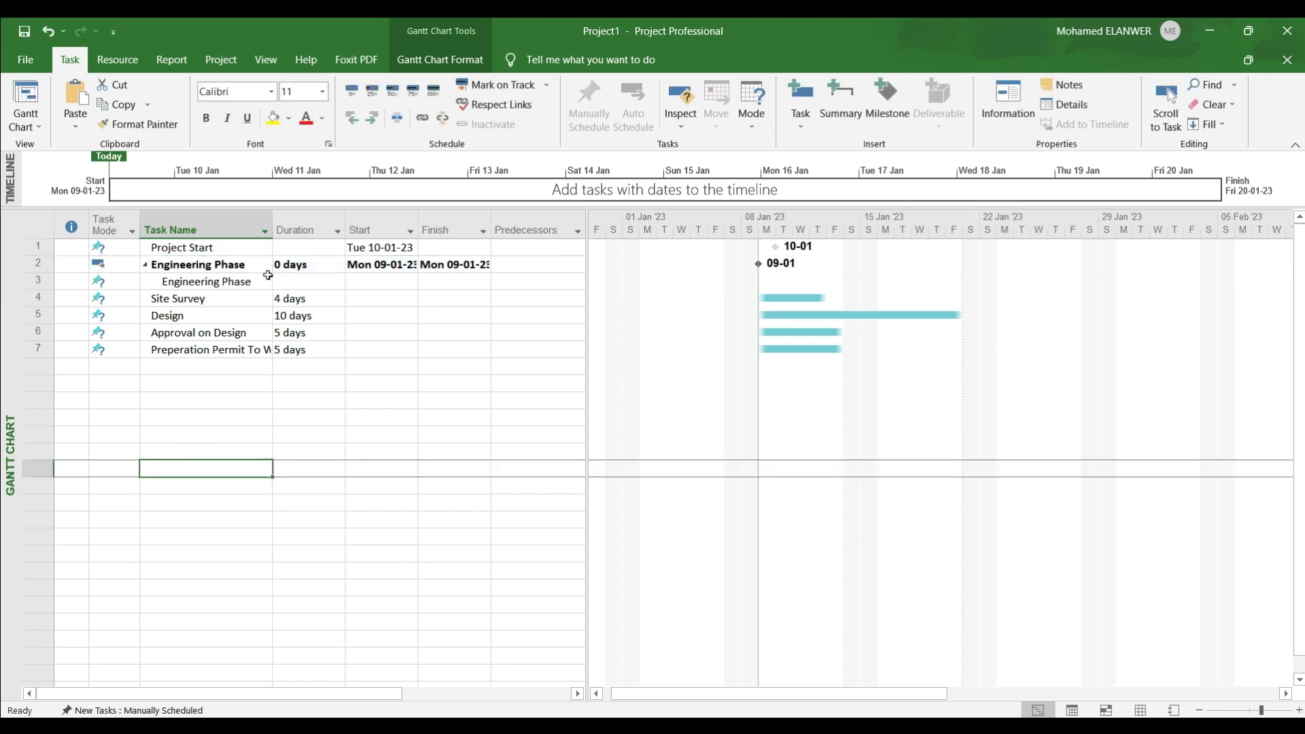
Undo the naming and insertion of the new summary task.
{"action": "key", "text": "ctrl+z"}
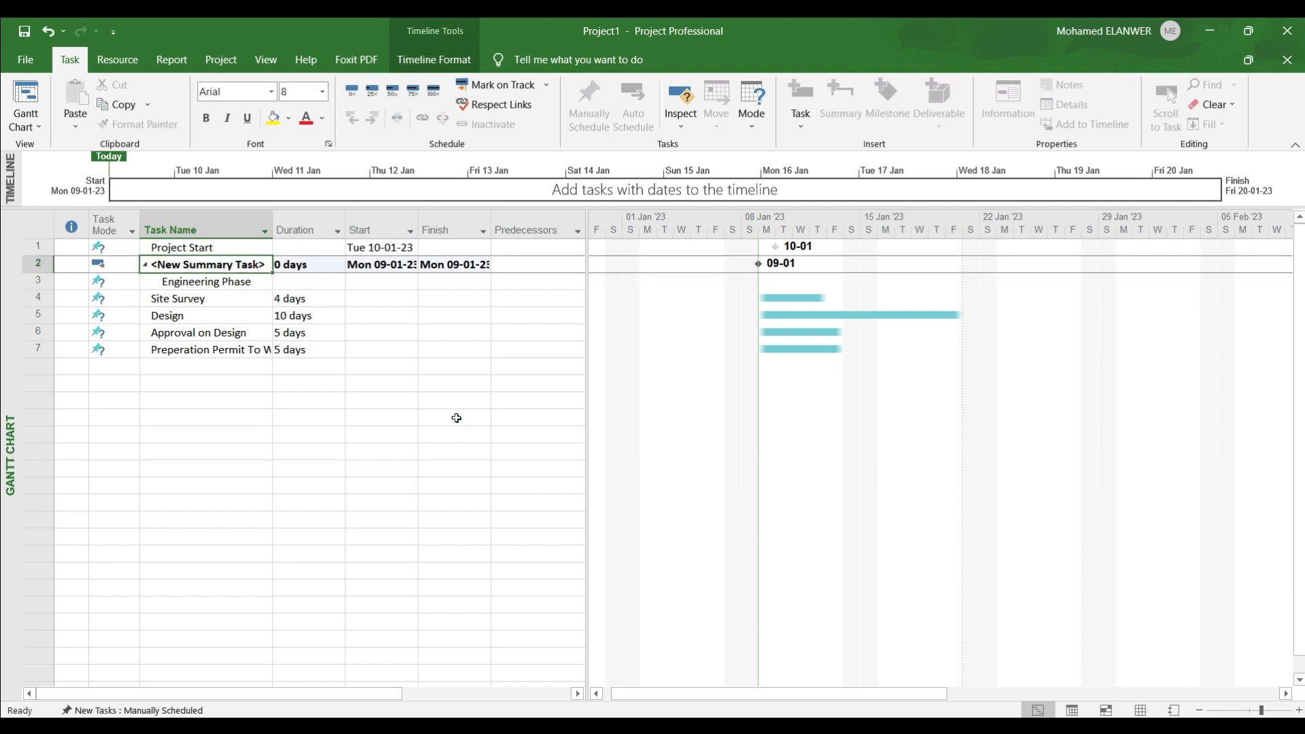
{"action": "key", "text": "ctrl+z"}
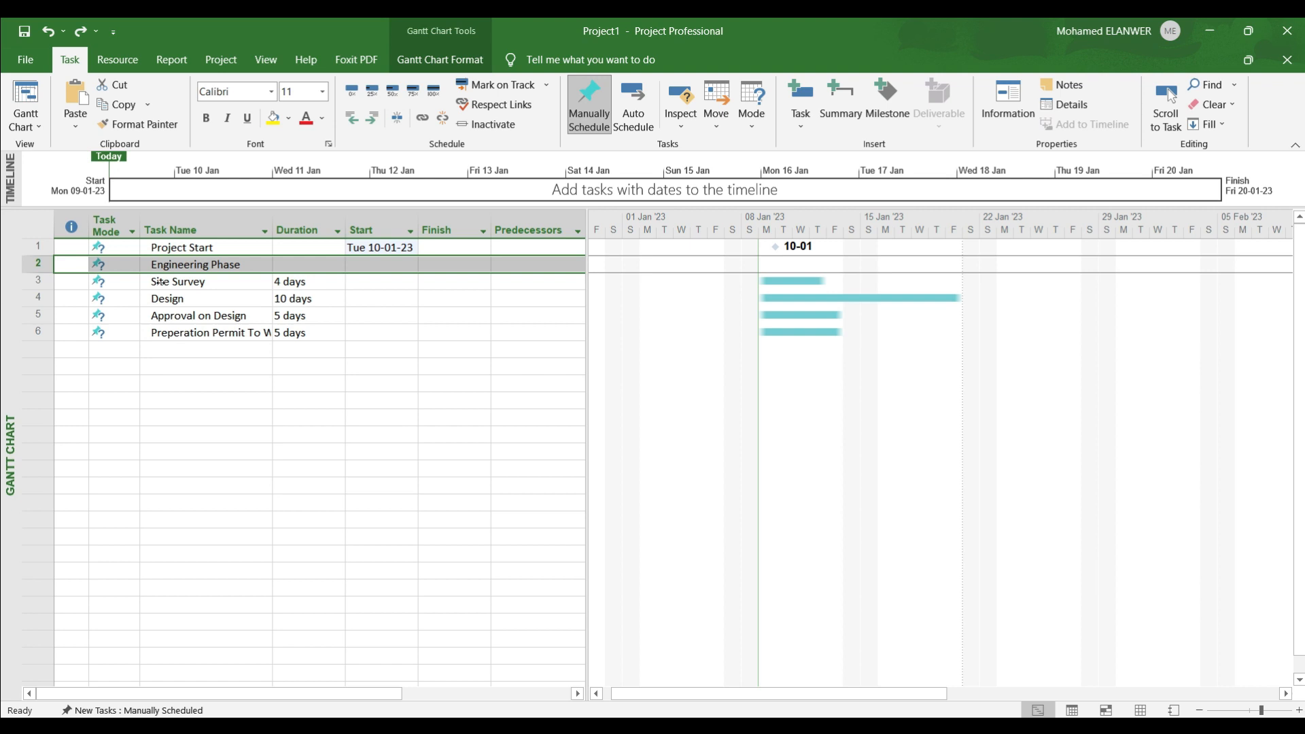
{"action": "left_click", "coordinate": [146, 283]}
{"action": "left_click", "coordinate": [183, 265]}
{"action": "left_click", "coordinate": [180, 281]}
{"action": "left_click", "coordinate": [182, 299]}
{"action": "left_click", "coordinate": [188, 315]}
{"action": "left_click", "coordinate": [197, 332]}
{"action": "left_click_drag", "start_coordinate": [195, 286], "coordinate": [315, 326]}
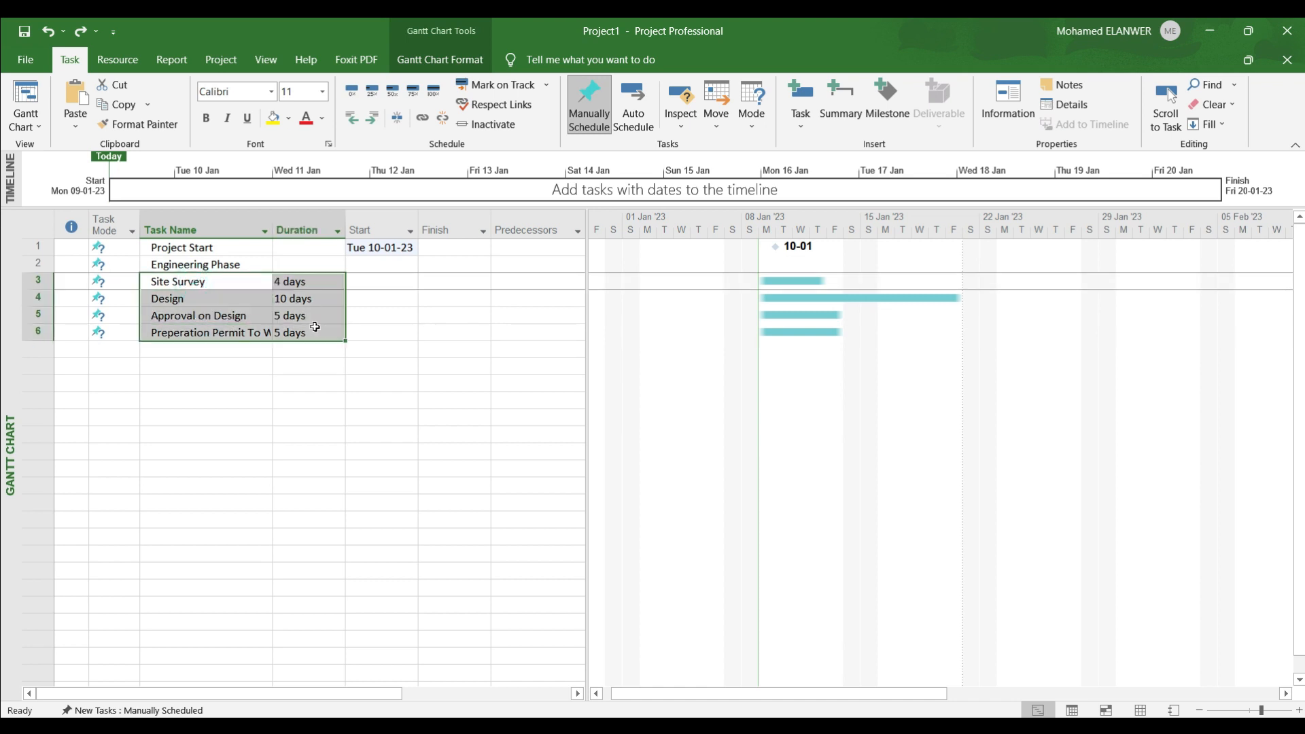
{"action": "left_click", "coordinate": [190, 281]}
{"action": "left_click", "coordinate": [214, 381]}
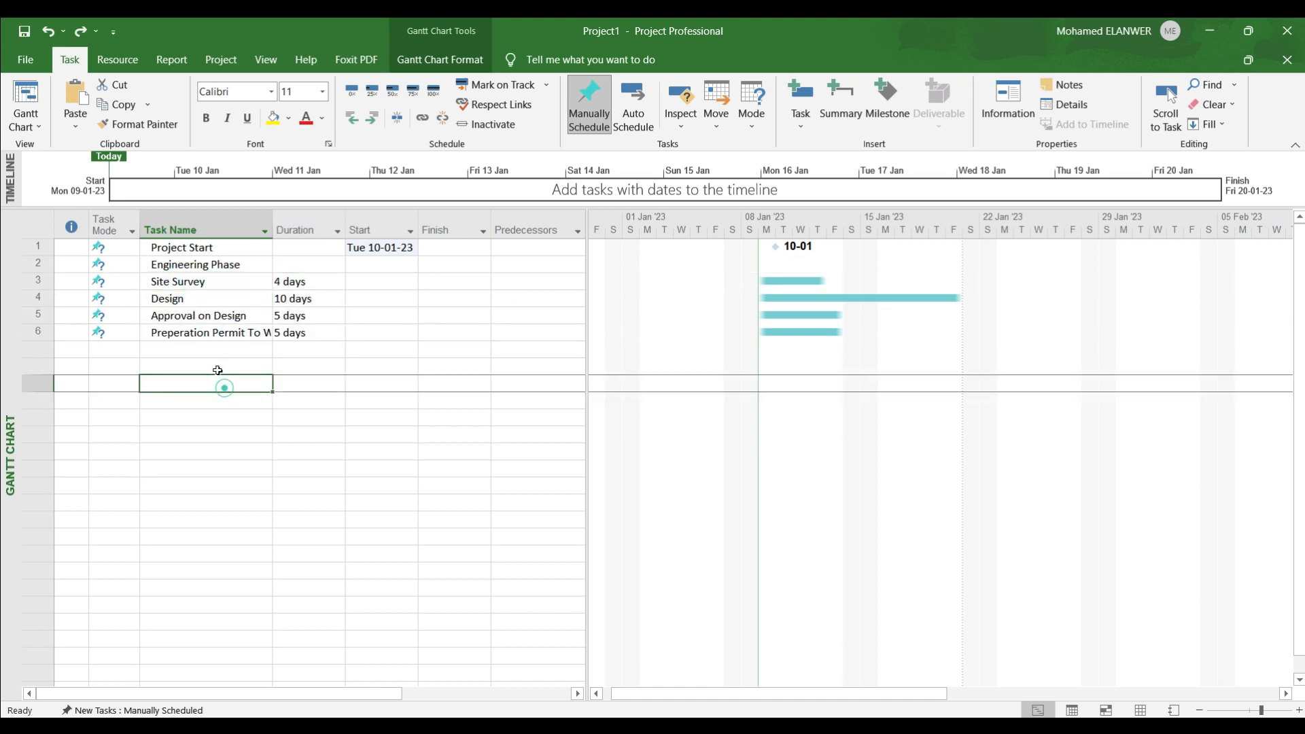
Indent Site Survey as a subtask of Engineering Phase, and collapse and expand the phase's subtasks.
{"action": "left_click", "coordinate": [170, 280]}
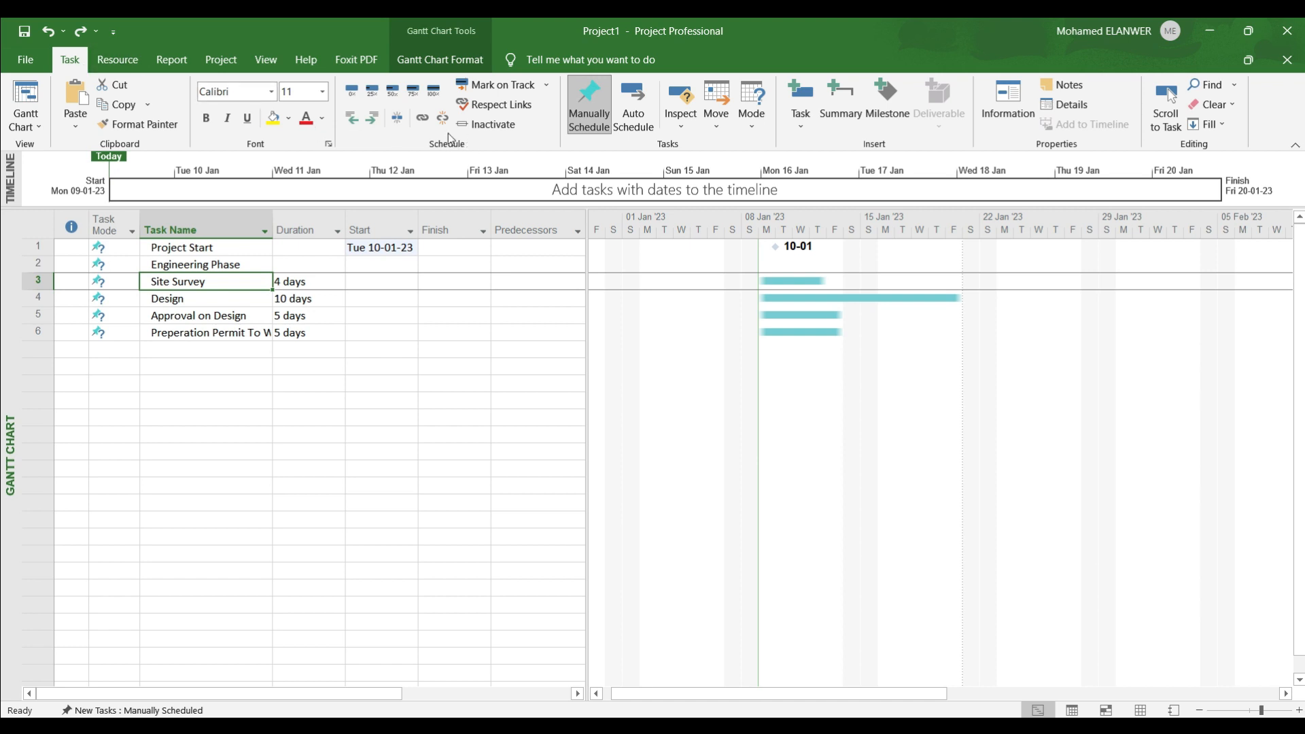
{"action": "left_click", "coordinate": [373, 127]}
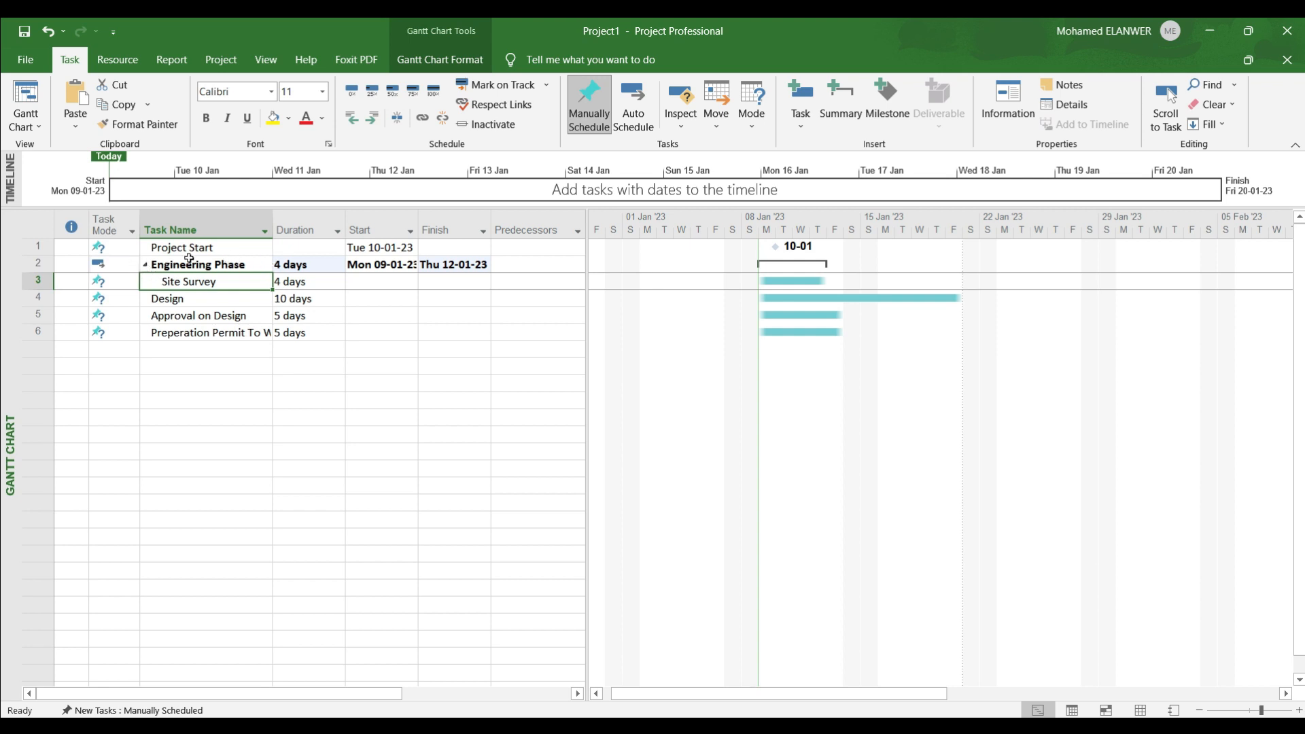
{"action": "left_click", "coordinate": [144, 267]}
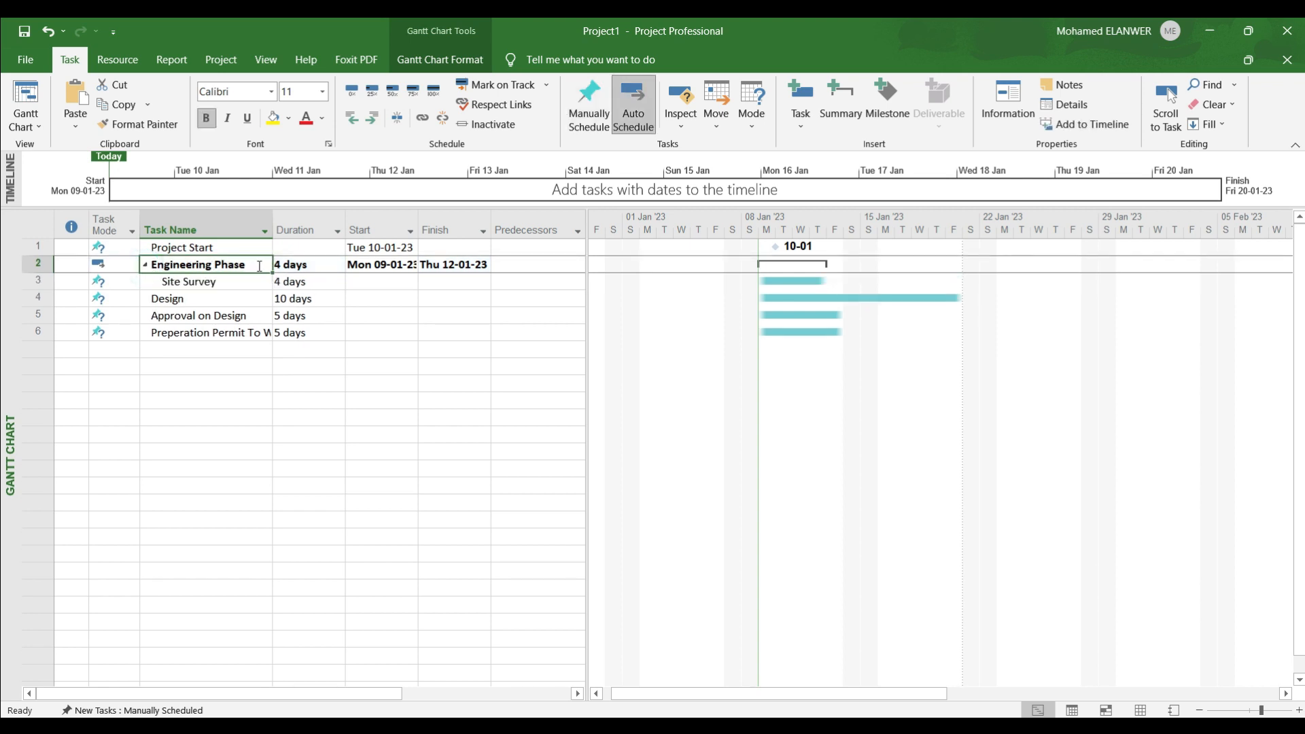
{"action": "left_click", "coordinate": [146, 265]}
{"action": "left_click", "coordinate": [145, 265]}
{"action": "left_click", "coordinate": [147, 266]}
{"action": "left_click", "coordinate": [146, 265]}
Indent Design, Approval on Design and Preperation Permit To Work as subtasks of Engineering Phase.
{"action": "left_click", "coordinate": [181, 299]}
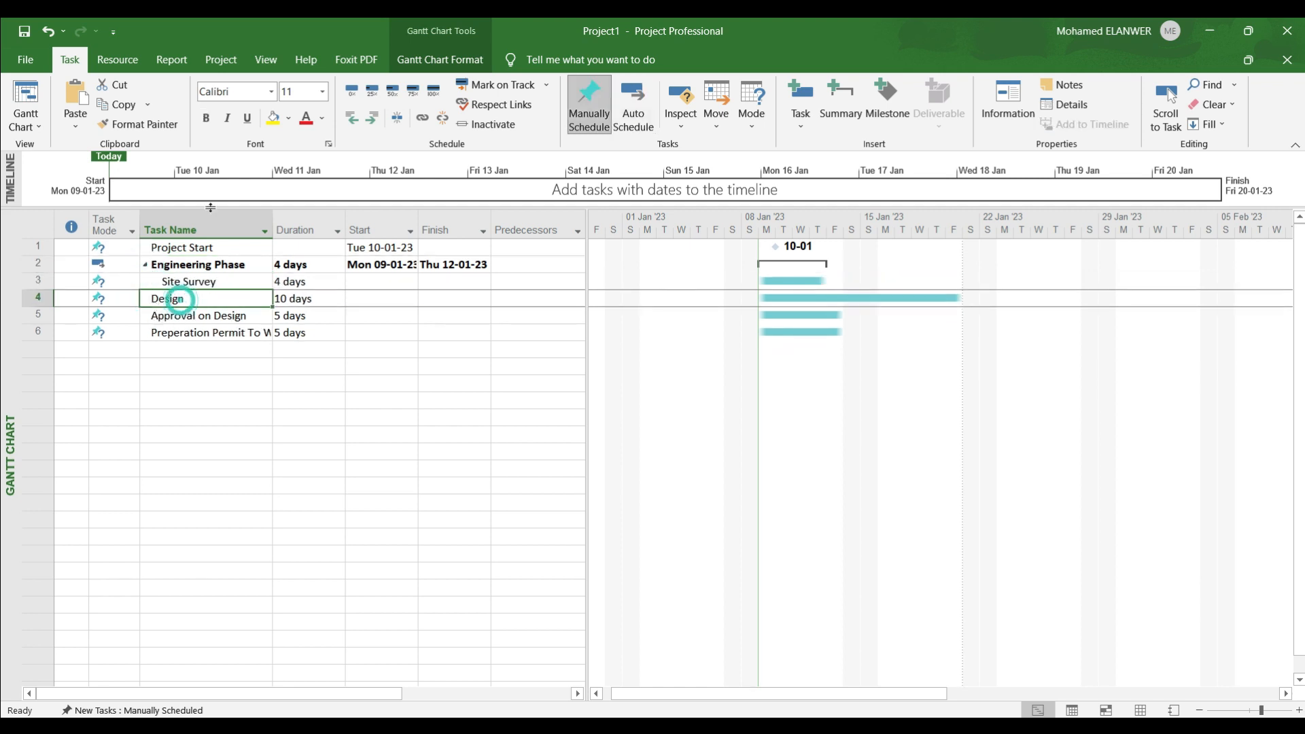
{"action": "left_click", "coordinate": [370, 121]}
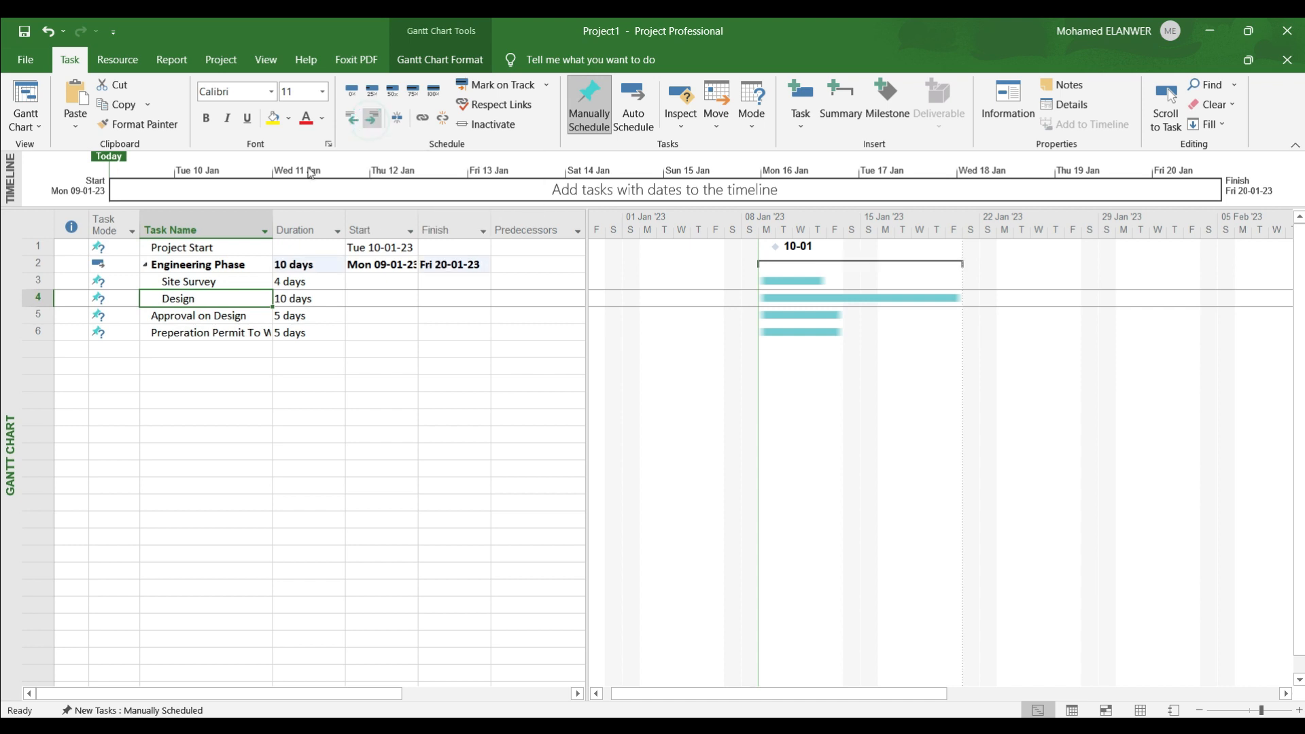
{"action": "left_click", "coordinate": [155, 315]}
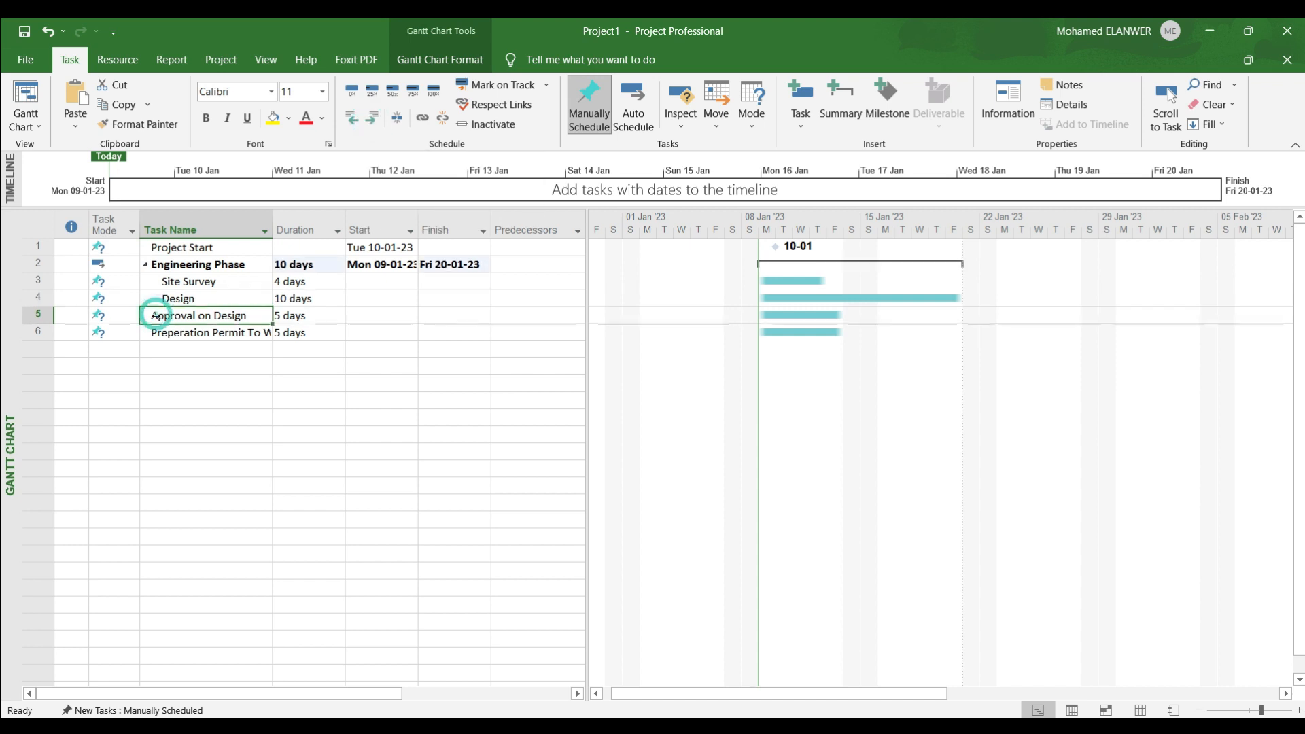
{"action": "left_click", "coordinate": [371, 121]}
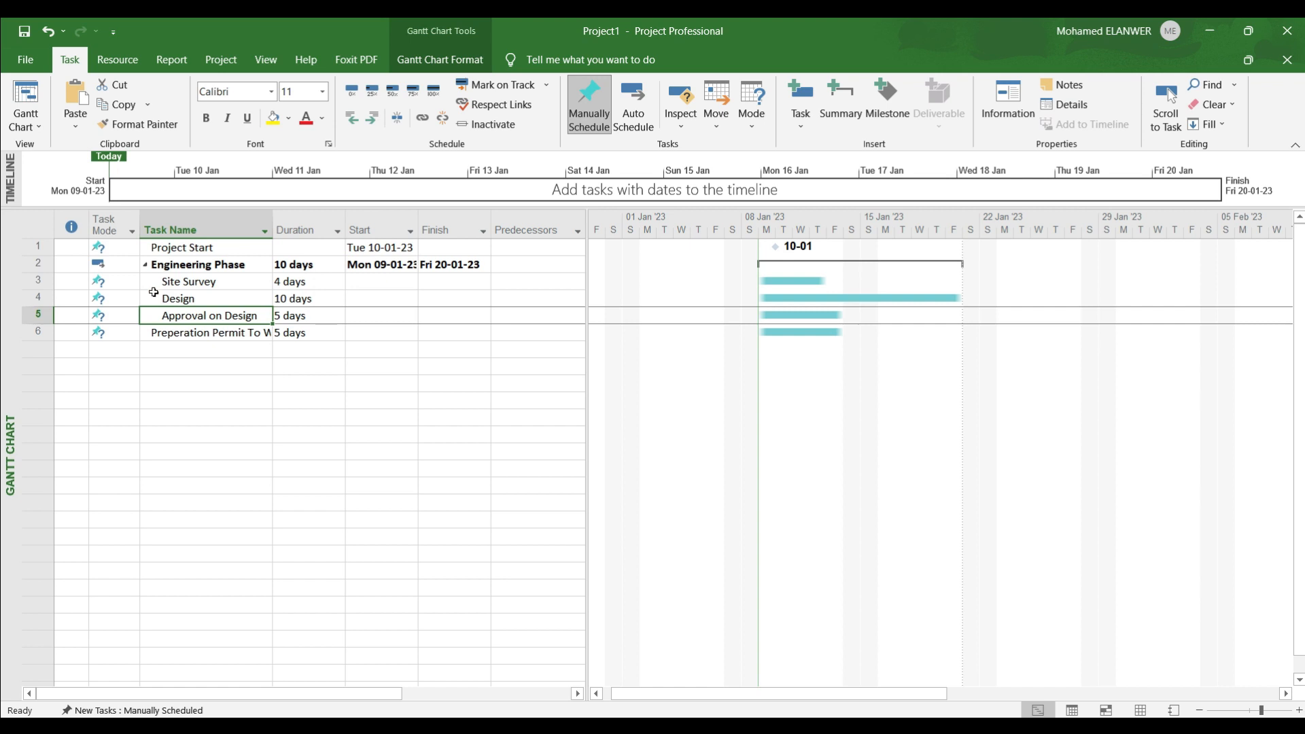
{"action": "left_click", "coordinate": [167, 333]}
{"action": "left_click", "coordinate": [373, 120]}
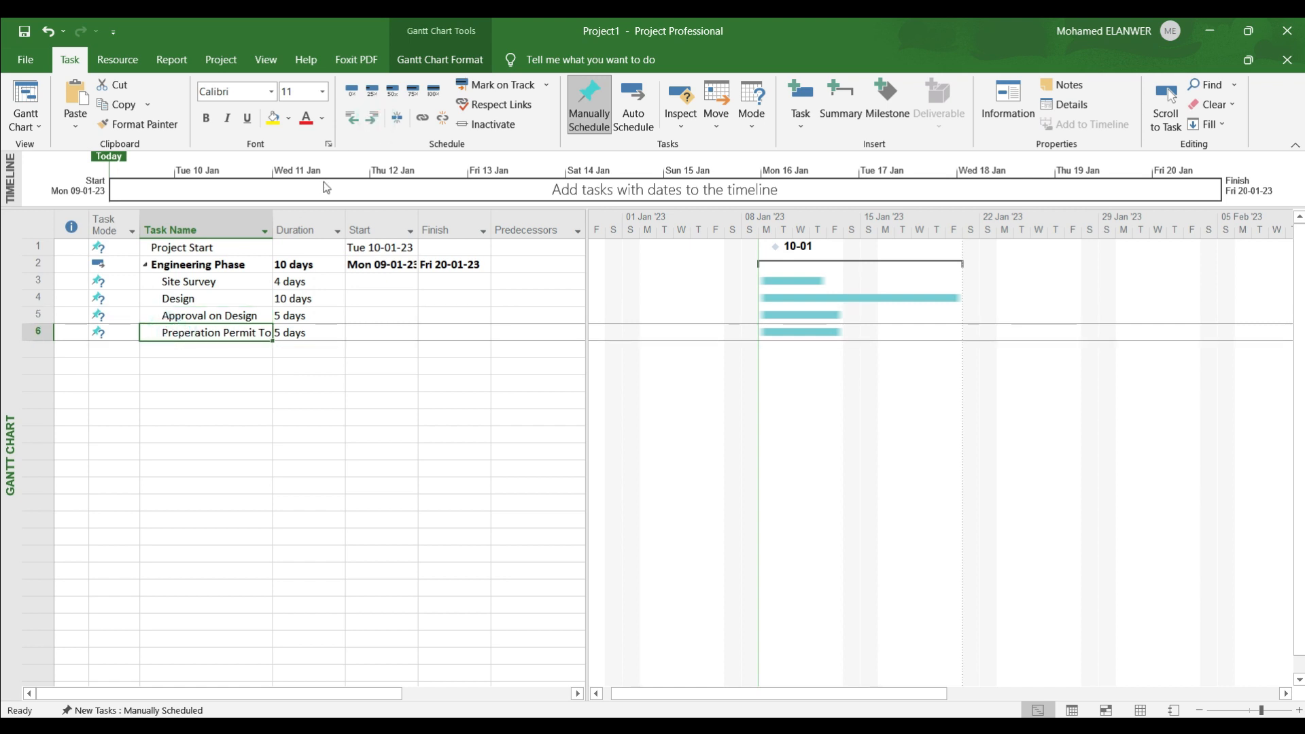
Widen the Task Name column slightly to fit the longer task names.
{"action": "left_click_drag", "start_coordinate": [273, 221], "coordinate": [288, 220]}
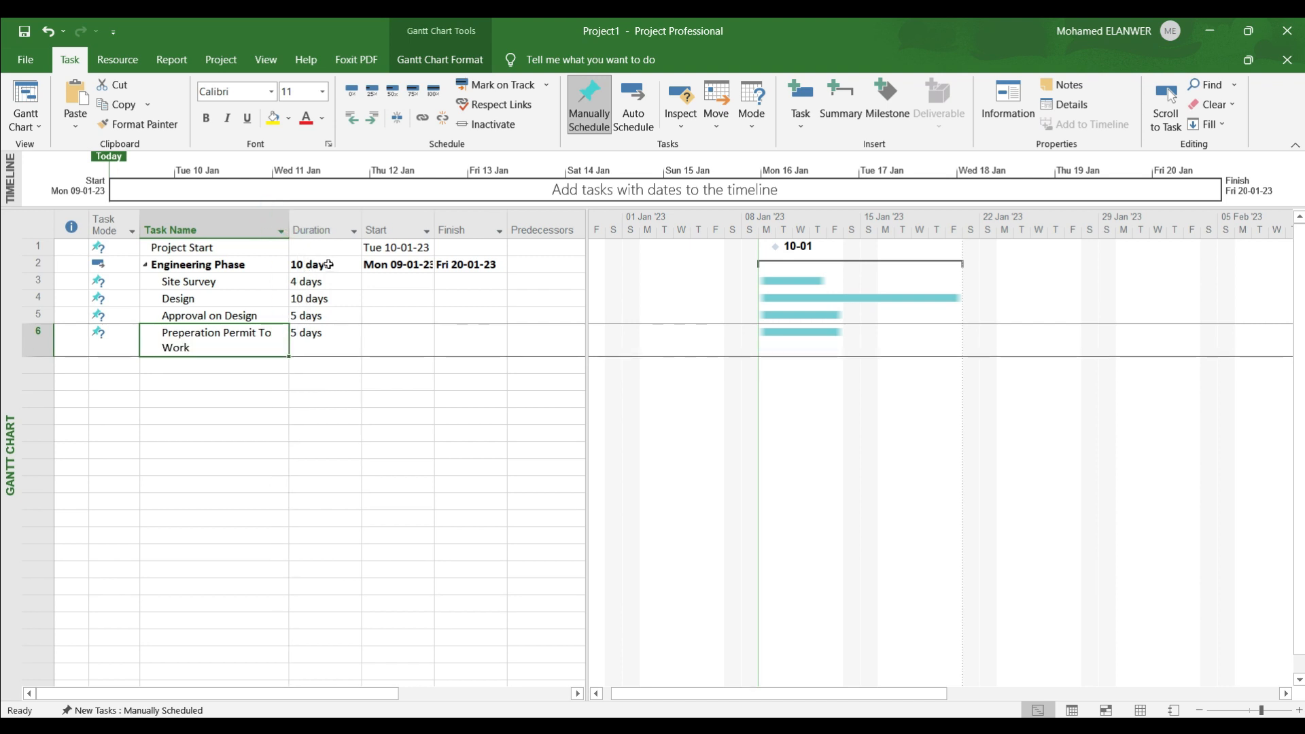
{"action": "left_click", "coordinate": [214, 284]}
{"action": "left_click", "coordinate": [213, 301]}
{"action": "left_click", "coordinate": [211, 338]}
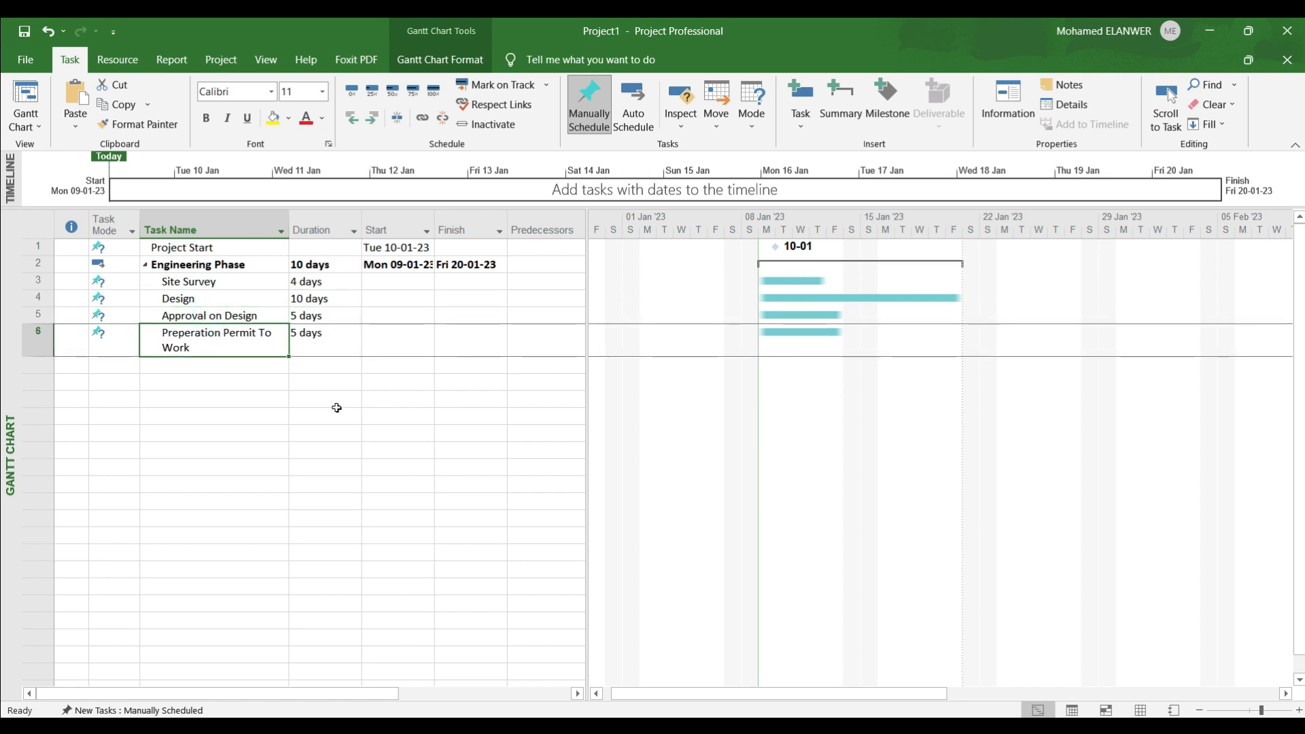
Undo the column widening, the collapsing and expanding of the phase, and the indents of the four engineering tasks.
{"action": "key", "text": "ctrl+z"}
{"action": "key", "text": "ctrl+z"}
{"action": "key", "text": "ctrl+z"}
{"action": "key", "text": "ctrl+z"}
{"action": "key", "text": "ctrl+z"}
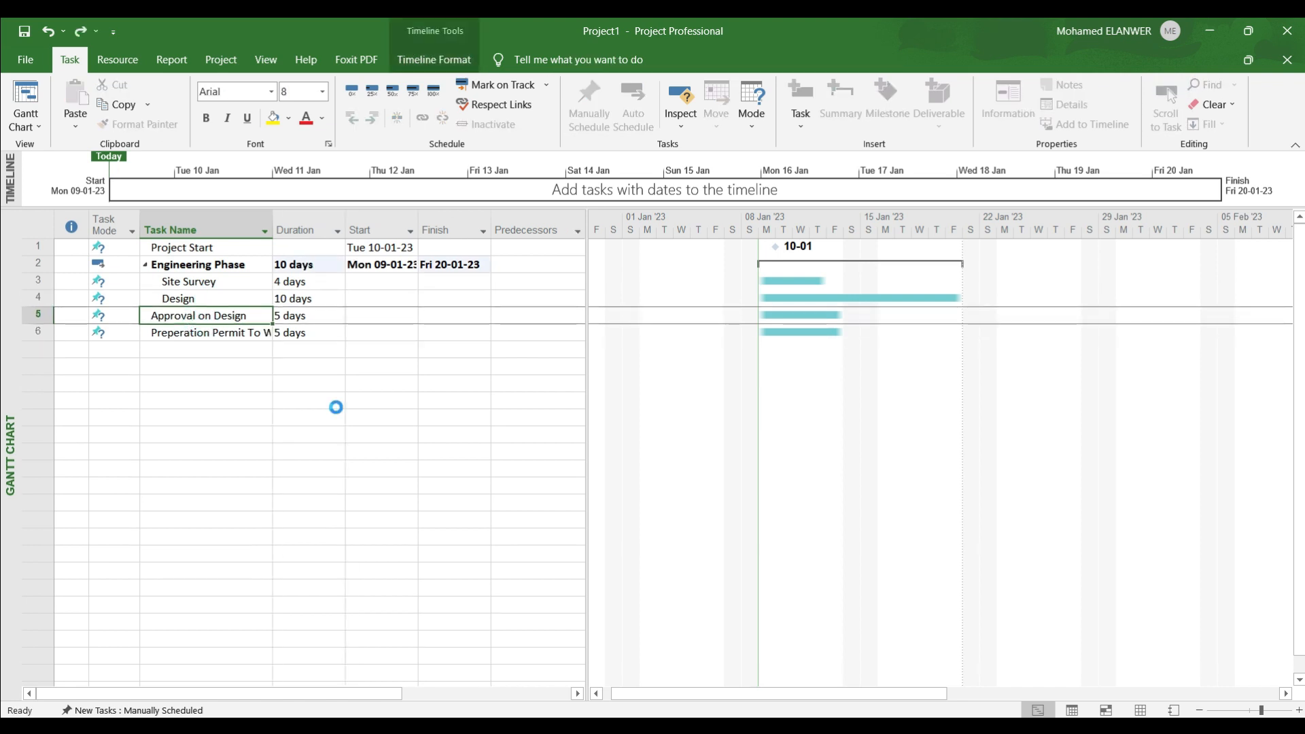
{"action": "key", "text": "ctrl+z"}
{"action": "key", "text": "ctrl+z"}
{"action": "key", "text": "ctrl+z"}
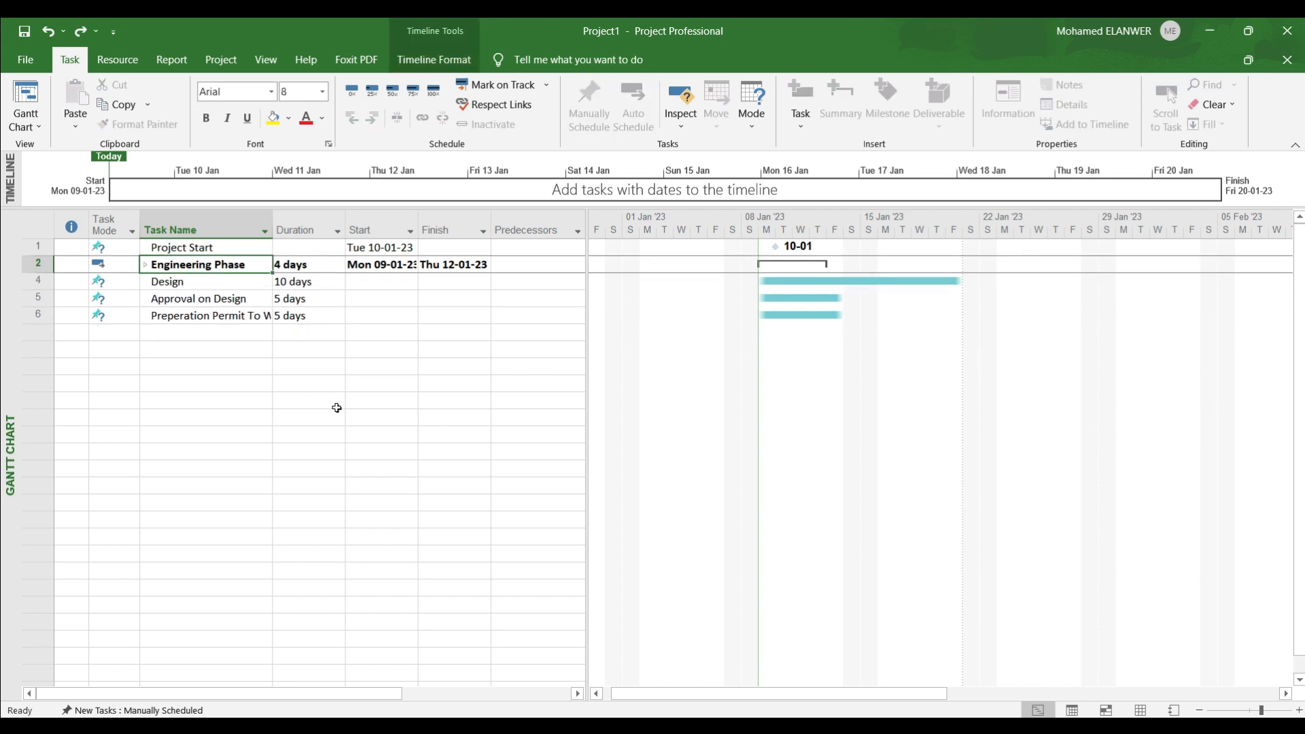
{"action": "key", "text": "ctrl+z"}
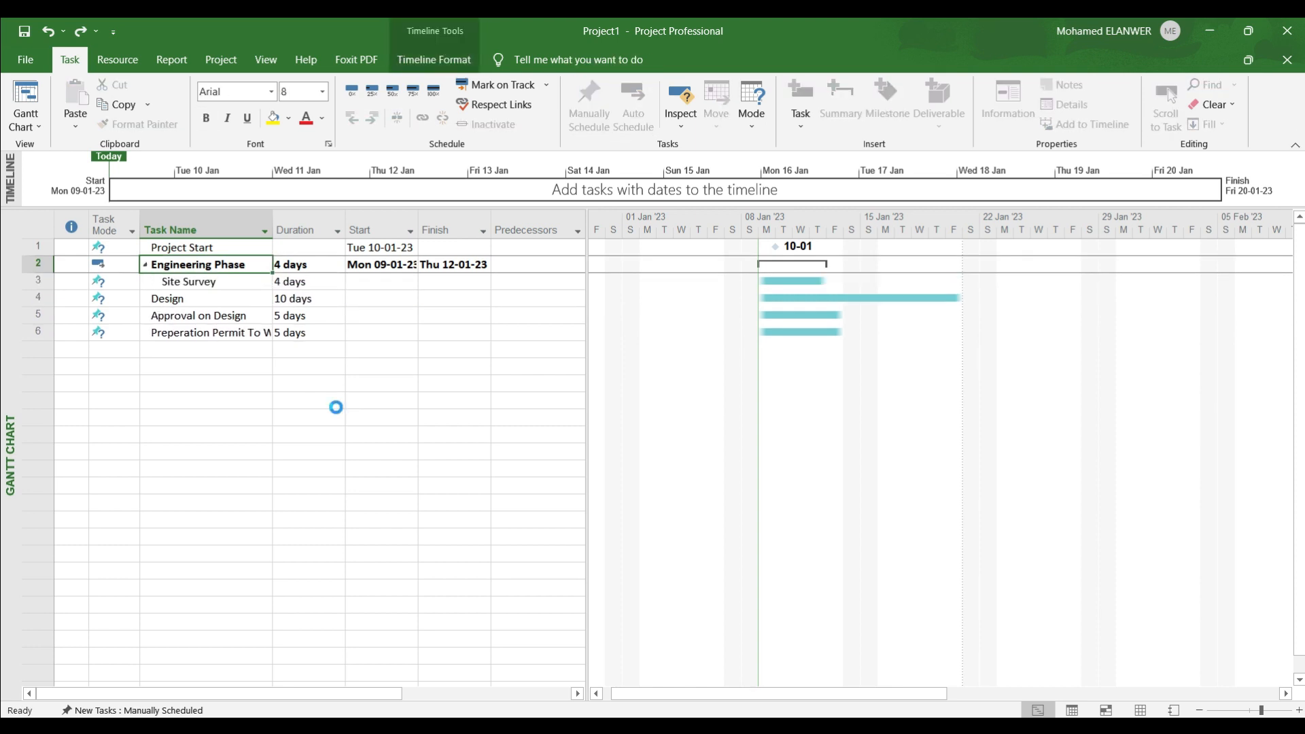
{"action": "key", "text": "ctrl+z"}
{"action": "key", "text": "ctrl+z"}
{"action": "key", "text": "ctrl+z"}
{"action": "key", "text": "ctrl+z"}
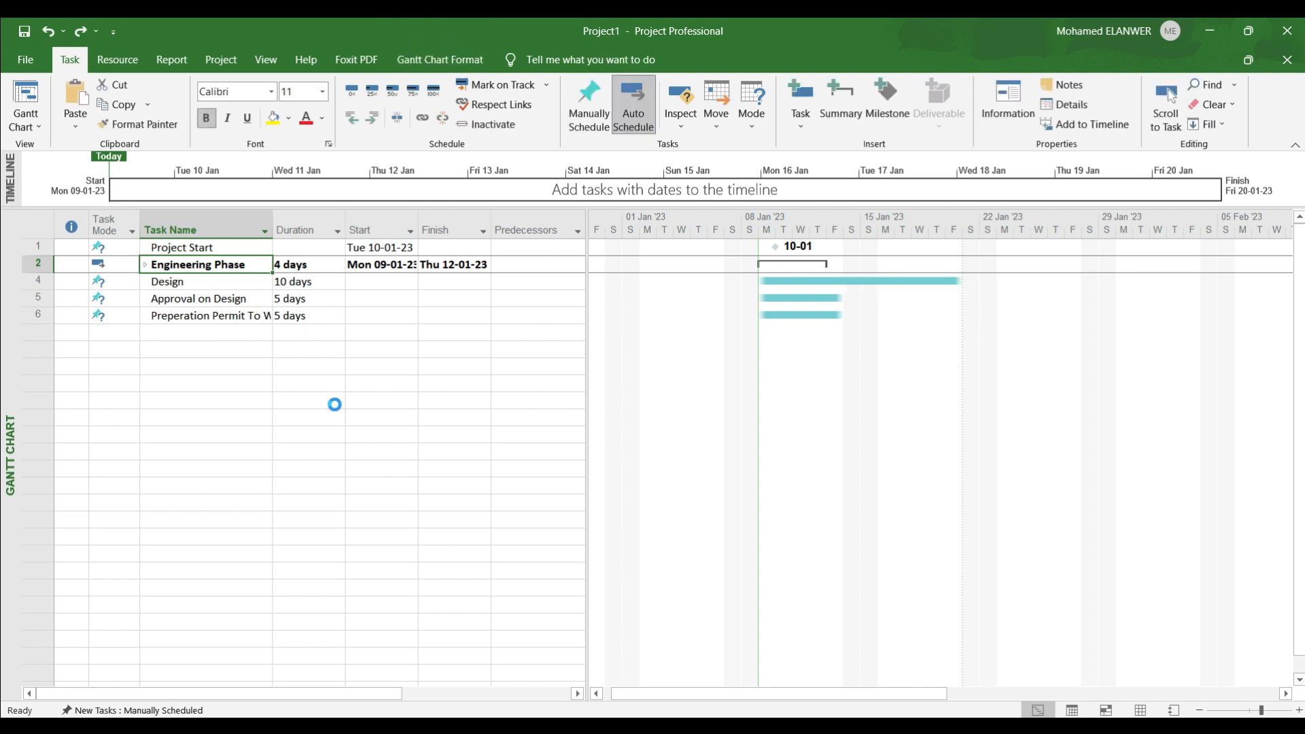
{"action": "key", "text": "ctrl+z"}
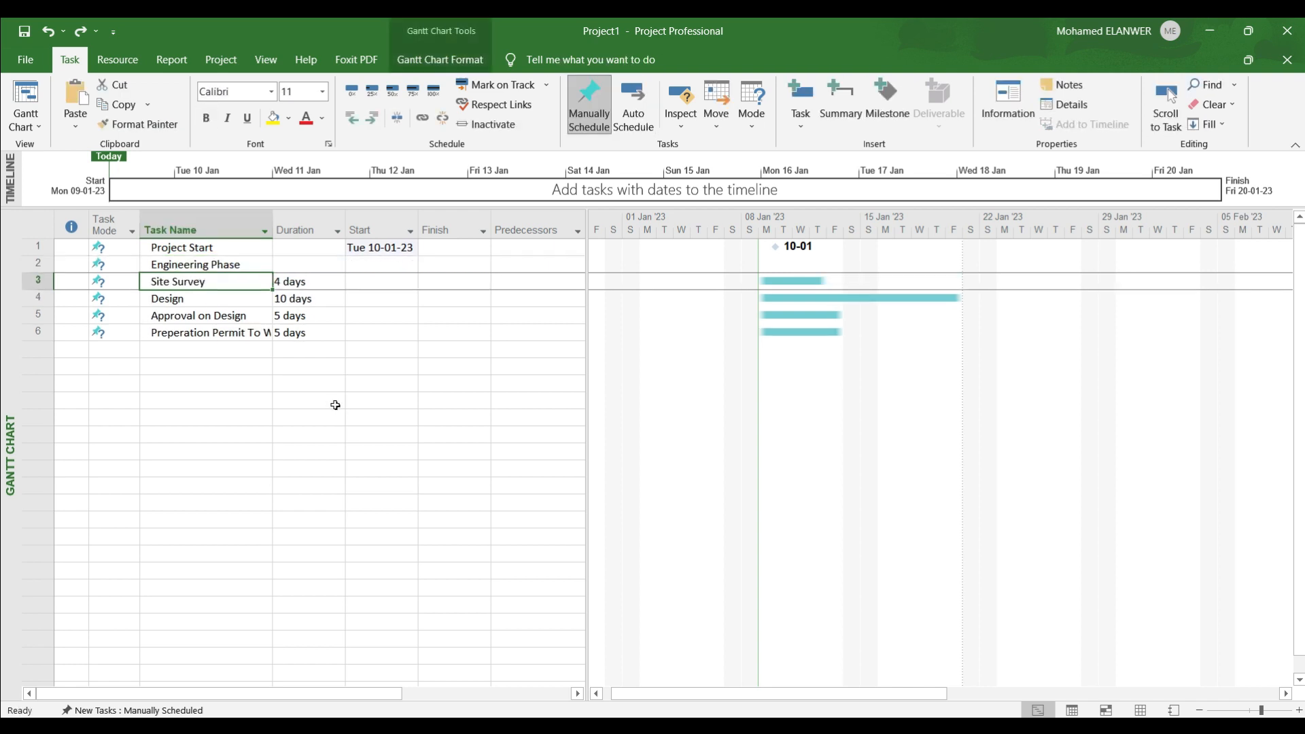
Indent Site Survey, Design, Approval on Design and Preperation Permit To Work one by one under Engineering Phase.
{"action": "left_click", "coordinate": [311, 259]}
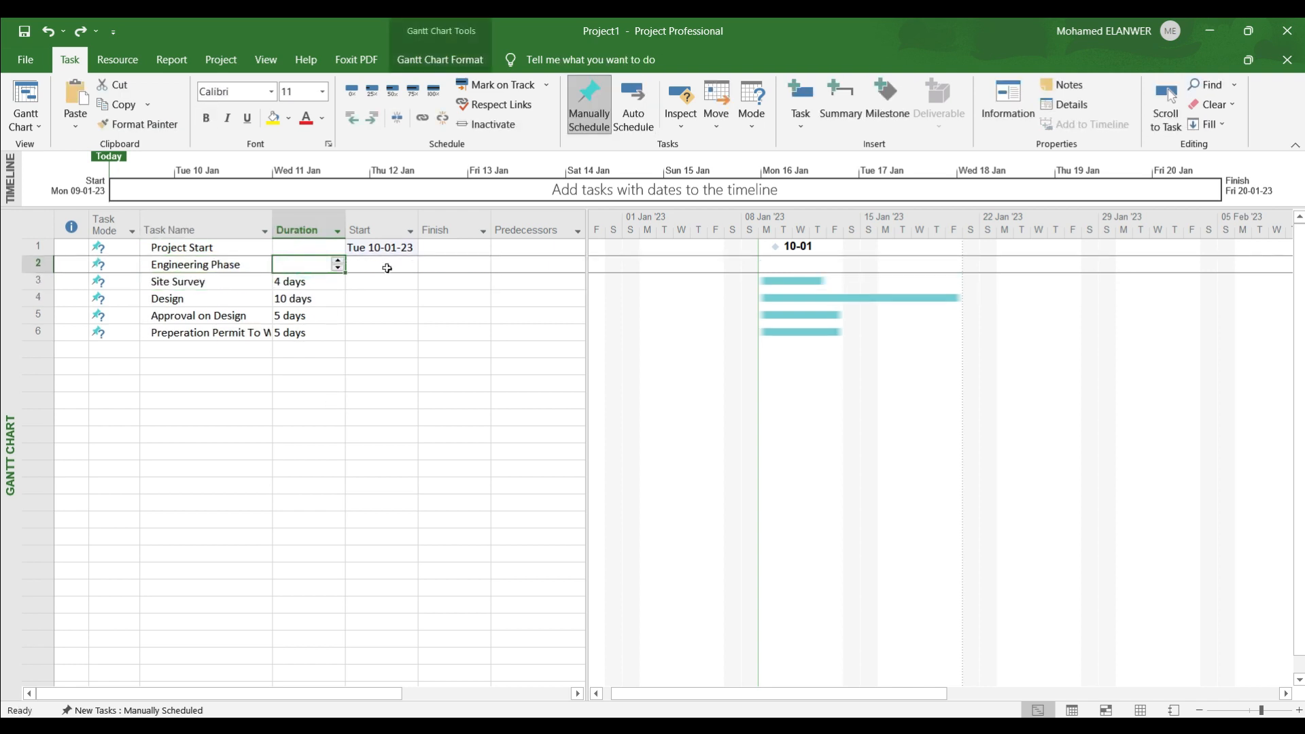
{"action": "left_click", "coordinate": [185, 284]}
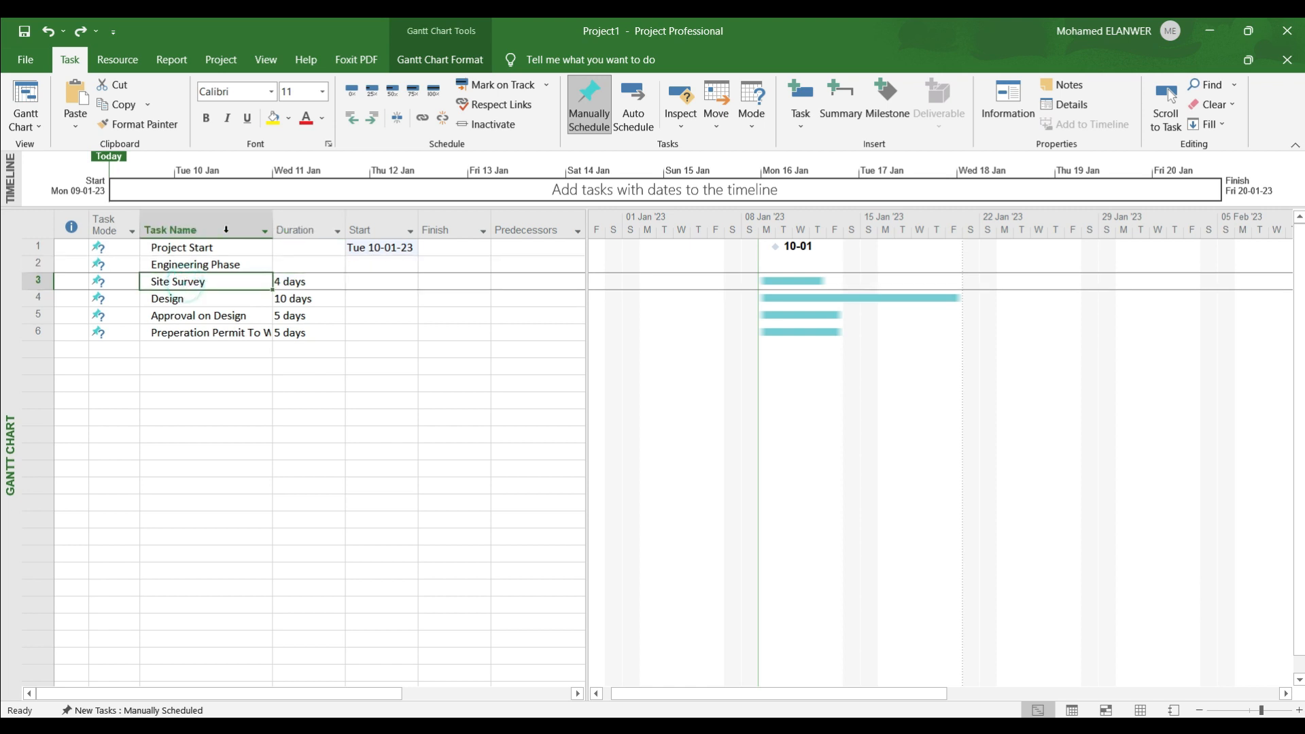
{"action": "left_click", "coordinate": [373, 120]}
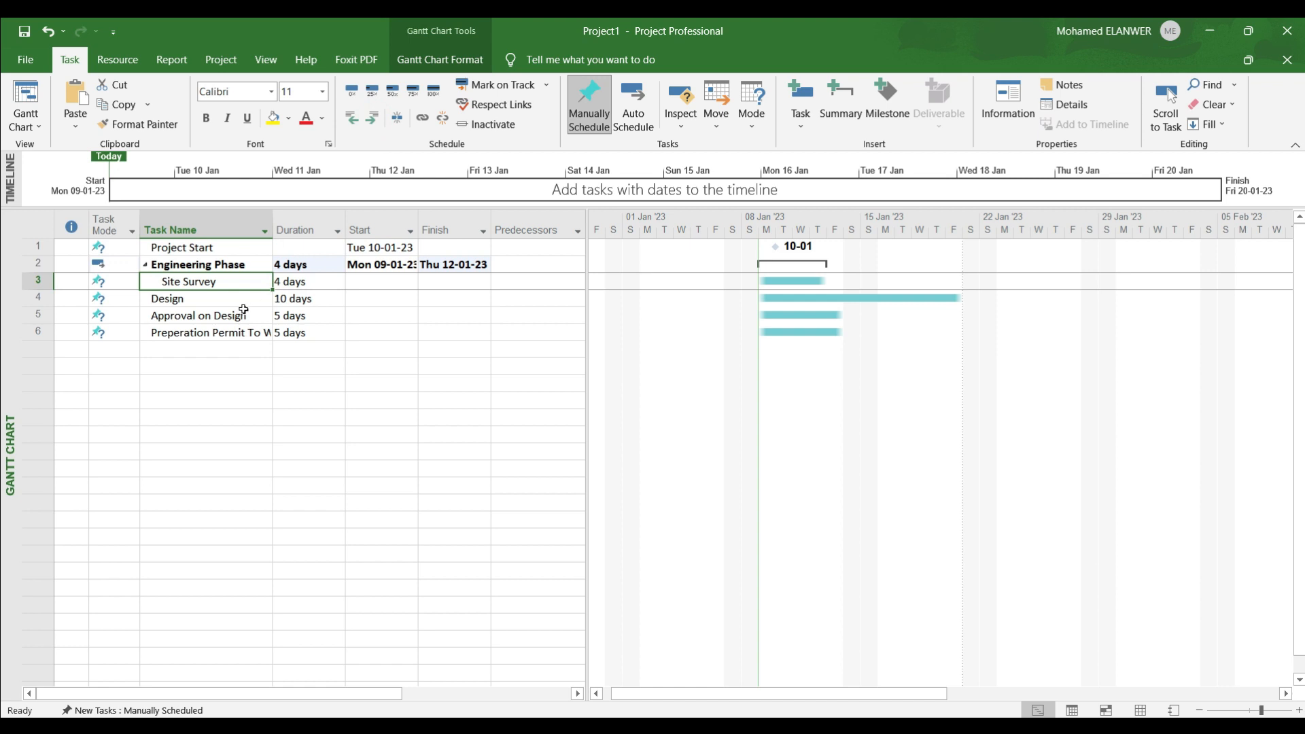
{"action": "left_click", "coordinate": [231, 300]}
{"action": "left_click", "coordinate": [373, 120]}
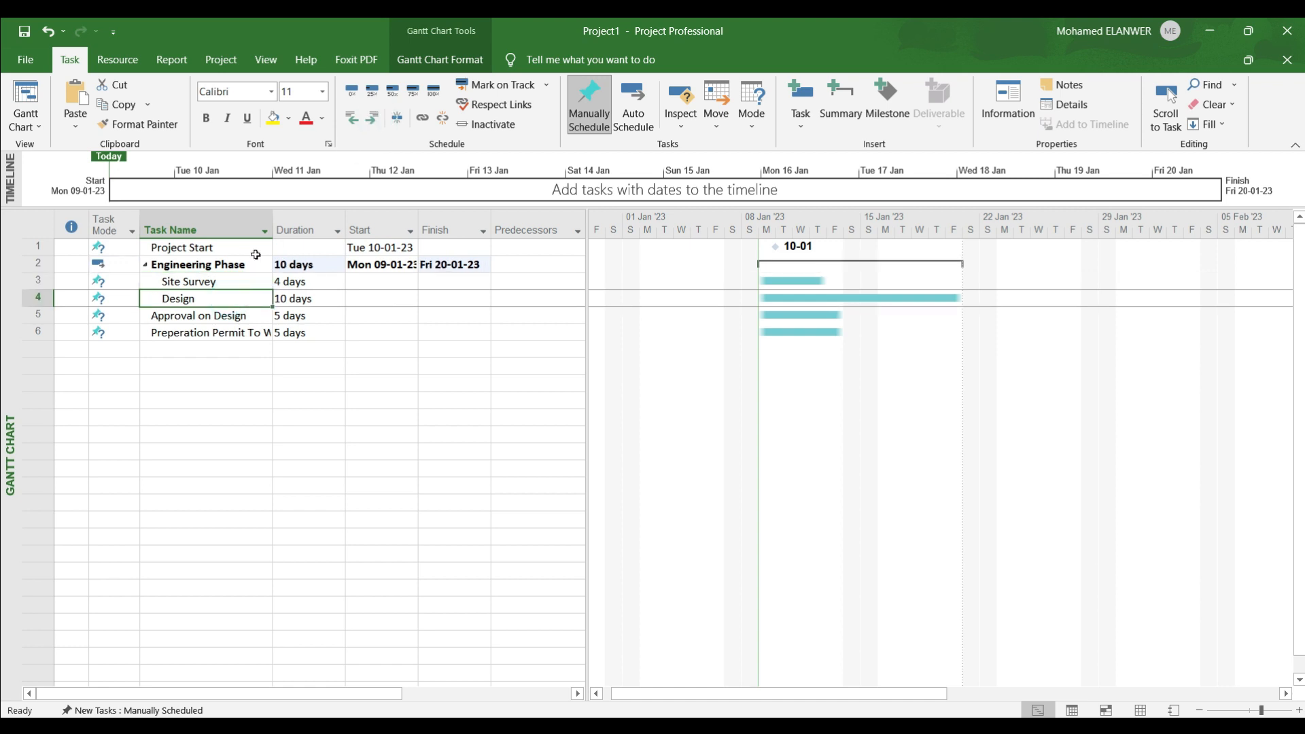
{"action": "left_click", "coordinate": [232, 315]}
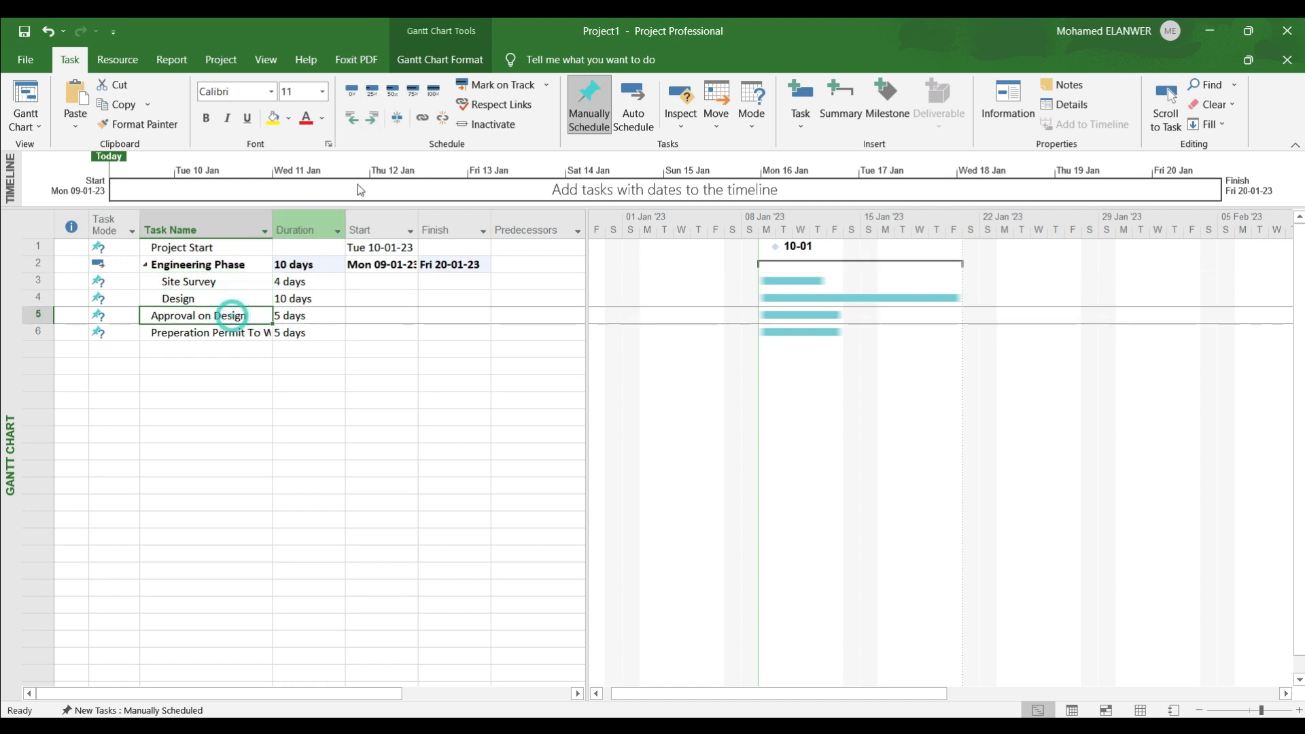
{"action": "left_click", "coordinate": [373, 120]}
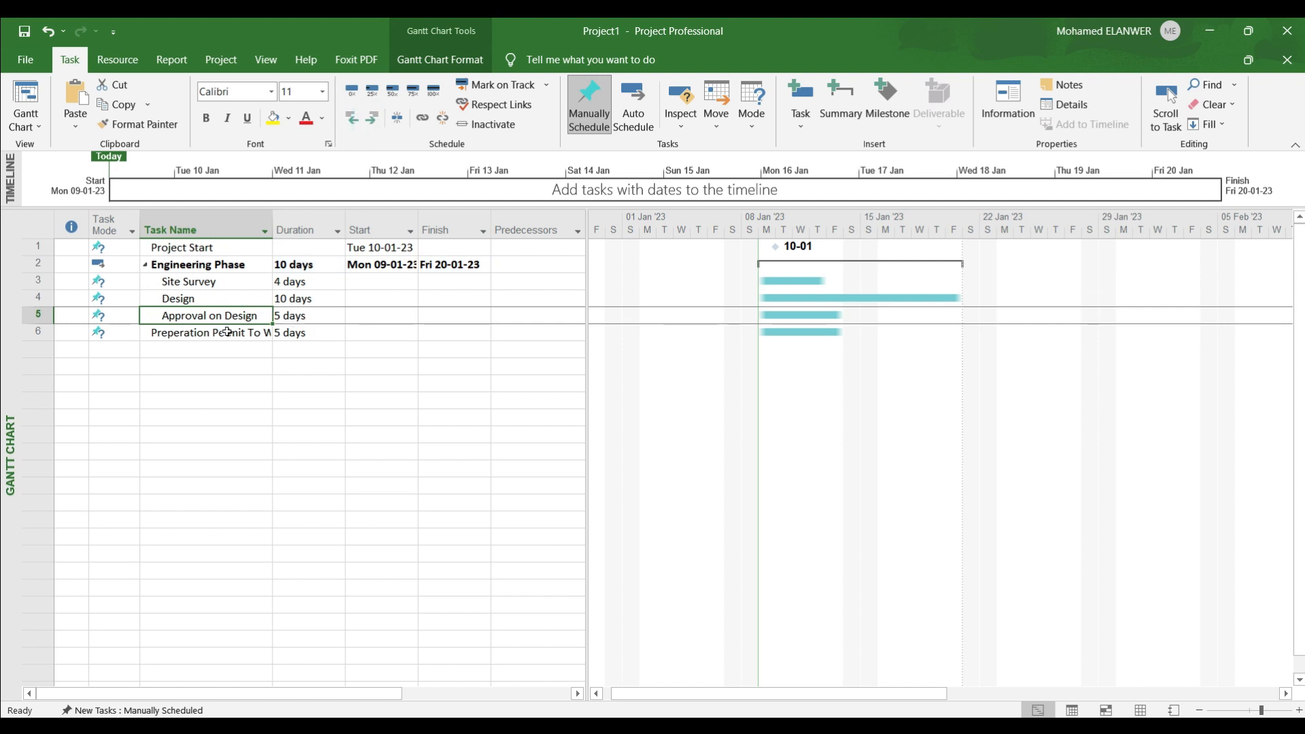
{"action": "left_click", "coordinate": [227, 332]}
{"action": "left_click", "coordinate": [373, 119]}
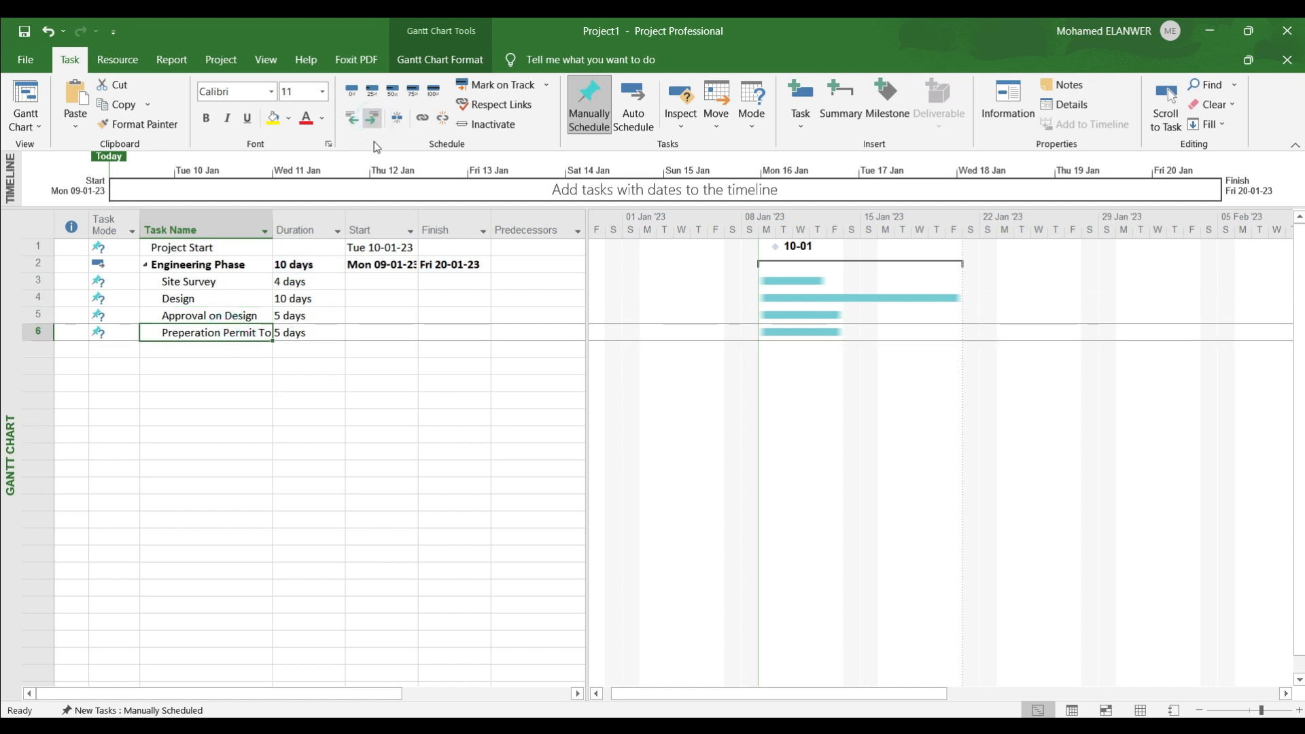
{"action": "left_click", "coordinate": [371, 446]}
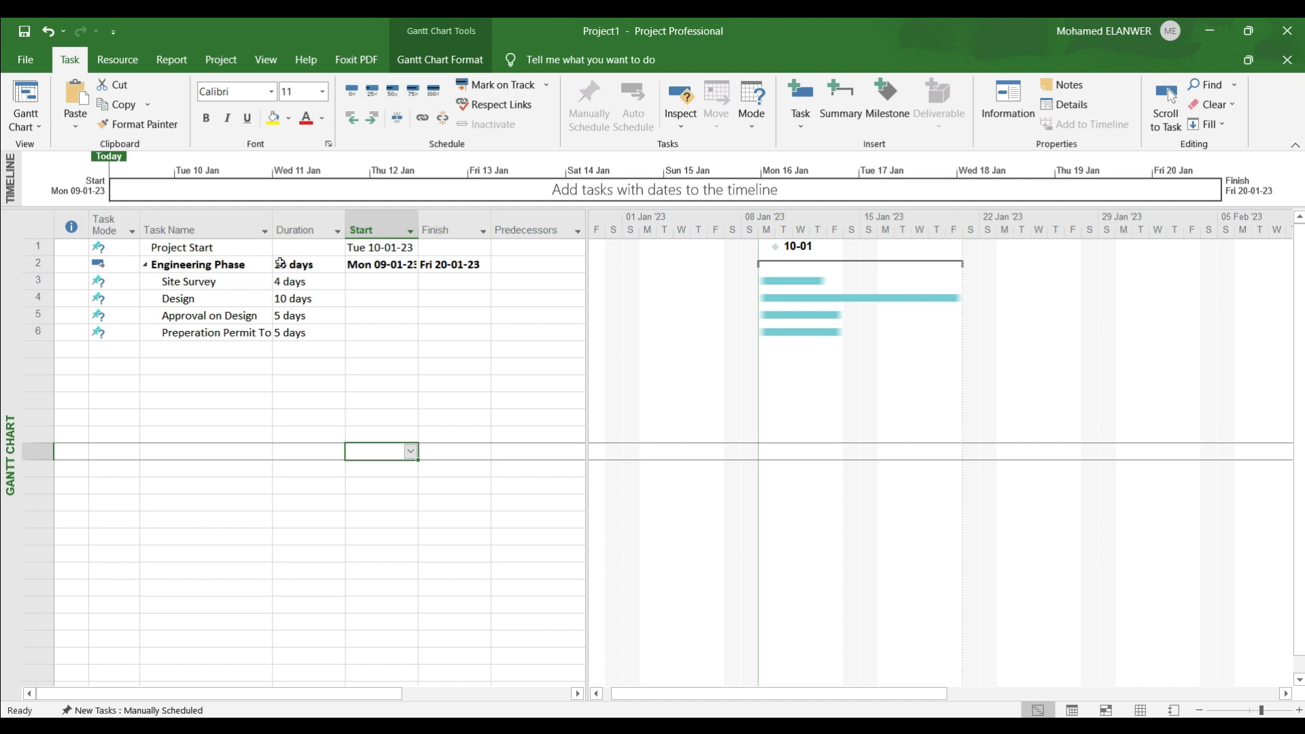
Set the start date of the Site Survey task to 10 January 2023.
{"action": "left_click", "coordinate": [195, 284]}
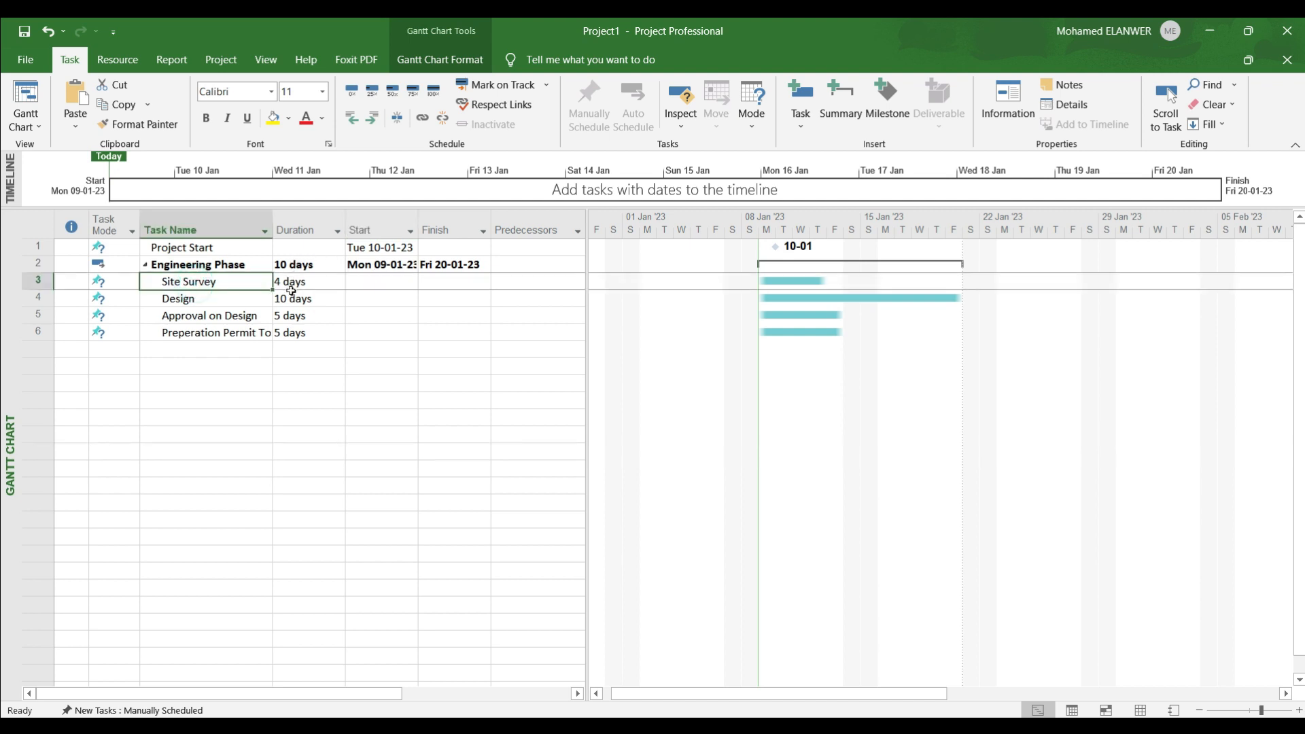
{"action": "left_click", "coordinate": [389, 282]}
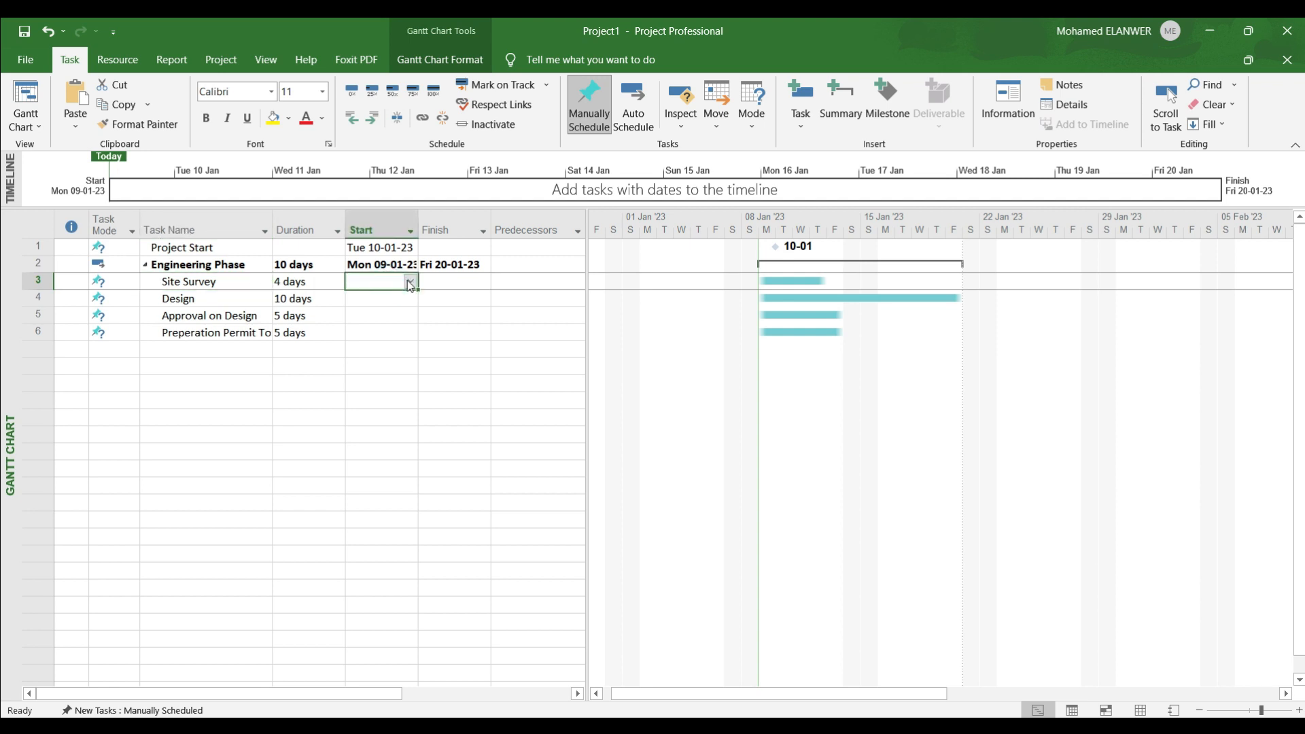
{"action": "left_click", "coordinate": [410, 281]}
{"action": "left_click", "coordinate": [328, 347]}
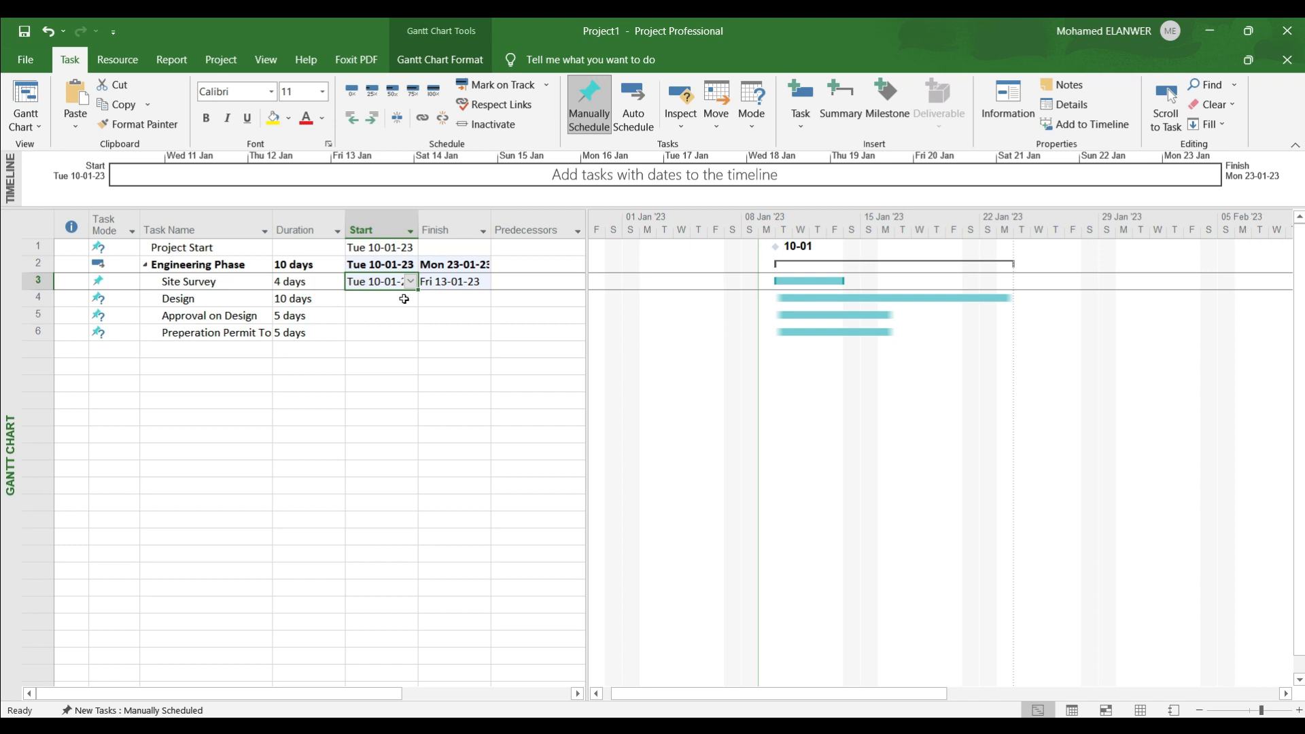
Set the start dates of Design, Approval on Design and Preperation Permit To Work to 13, 15 and 17 January 2023 respectively.
{"action": "left_click", "coordinate": [404, 299]}
{"action": "left_click", "coordinate": [410, 299]}
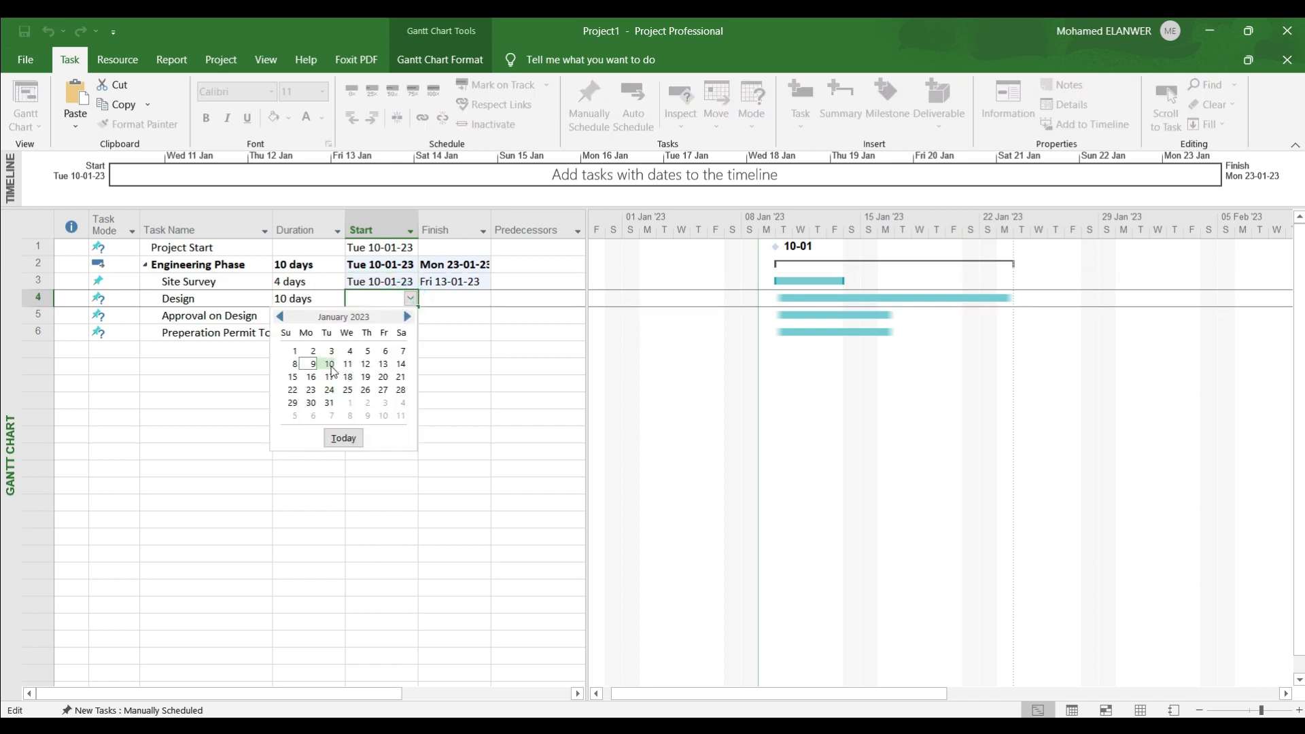
{"action": "left_click", "coordinate": [384, 364]}
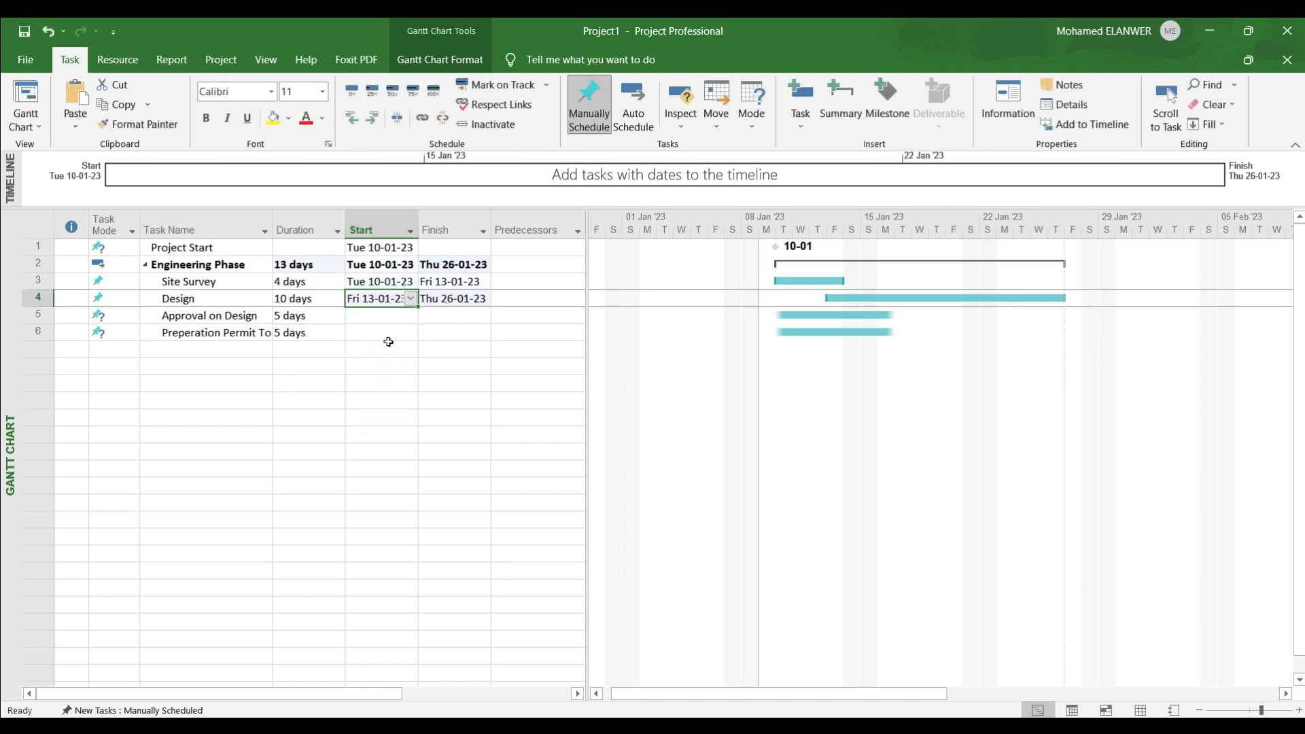
{"action": "left_click", "coordinate": [388, 316]}
{"action": "left_click", "coordinate": [410, 315]}
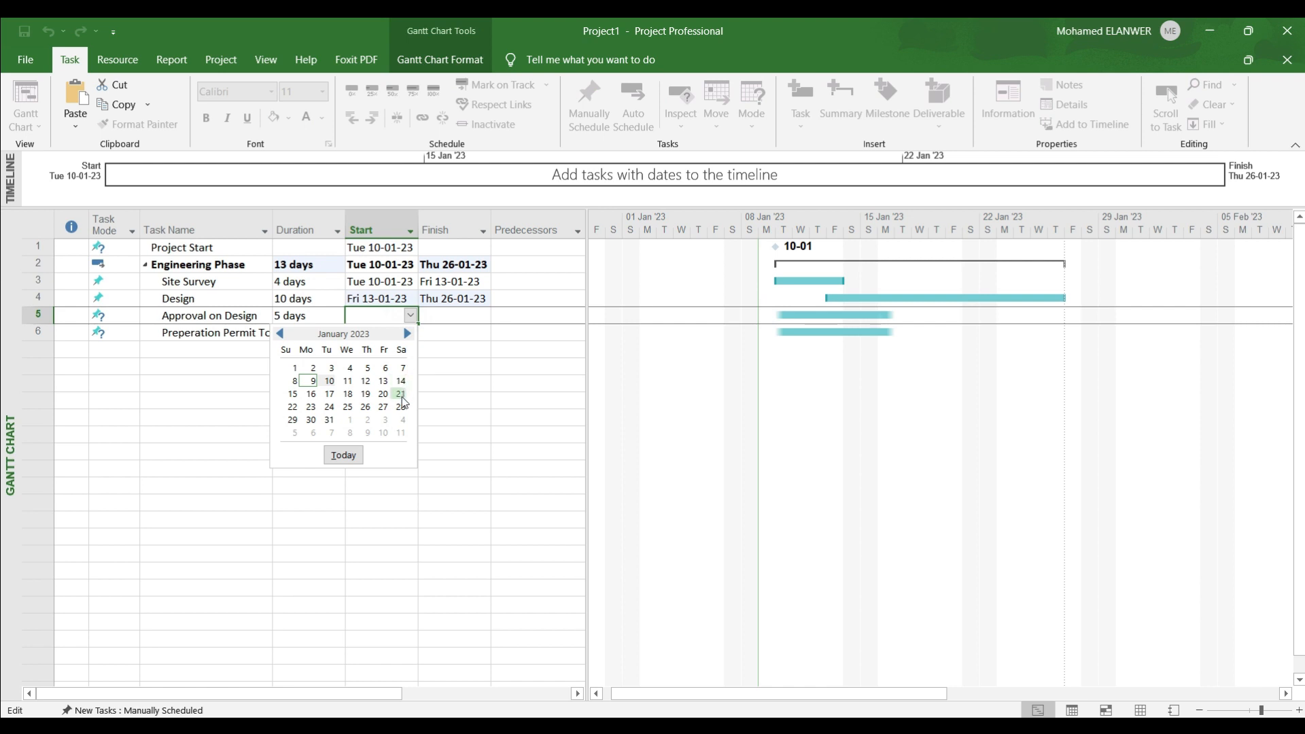
{"action": "left_click", "coordinate": [292, 394]}
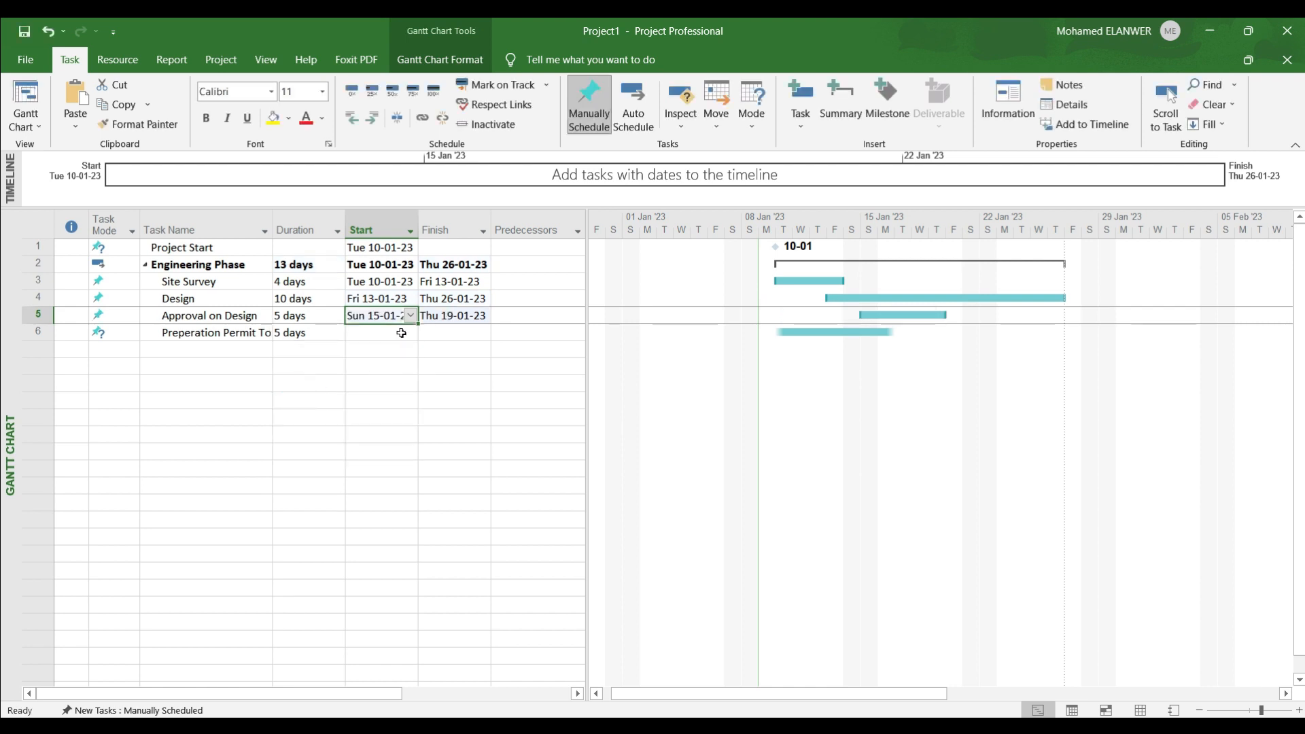
{"action": "left_click", "coordinate": [401, 333]}
{"action": "left_click", "coordinate": [411, 333]}
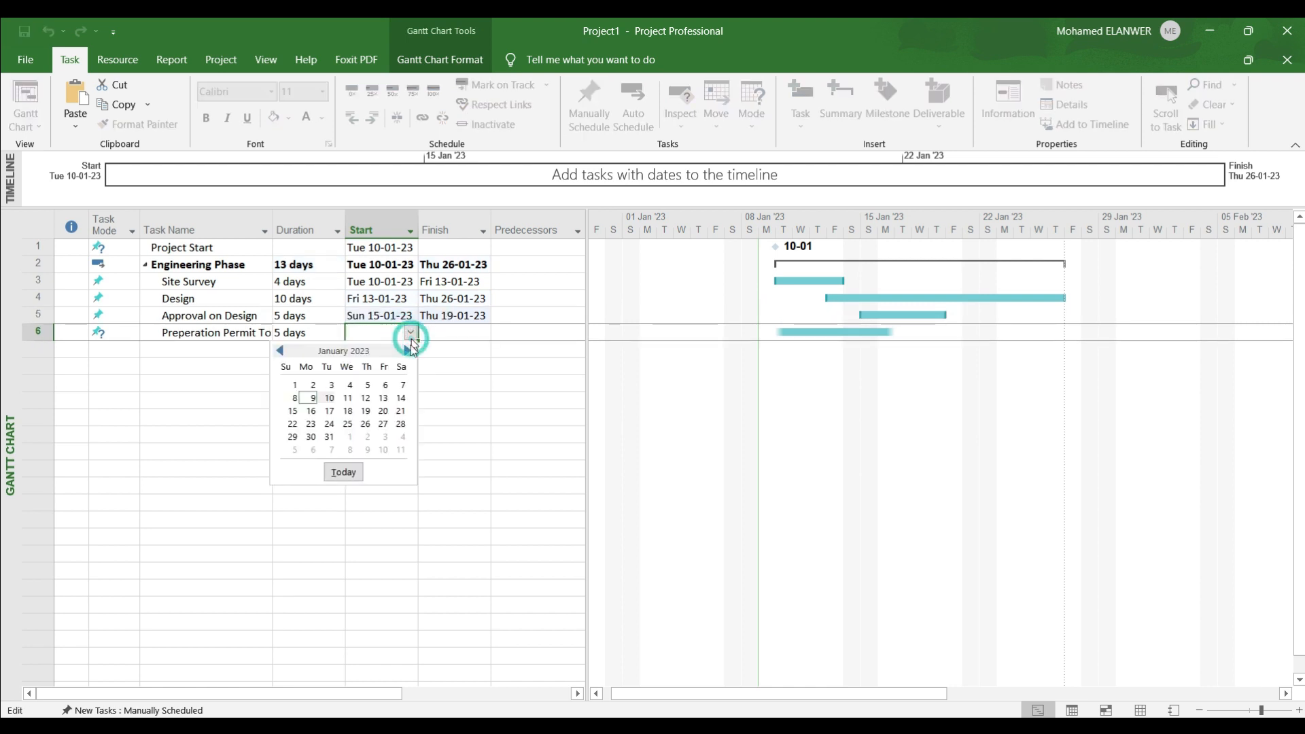
{"action": "left_click", "coordinate": [329, 412]}
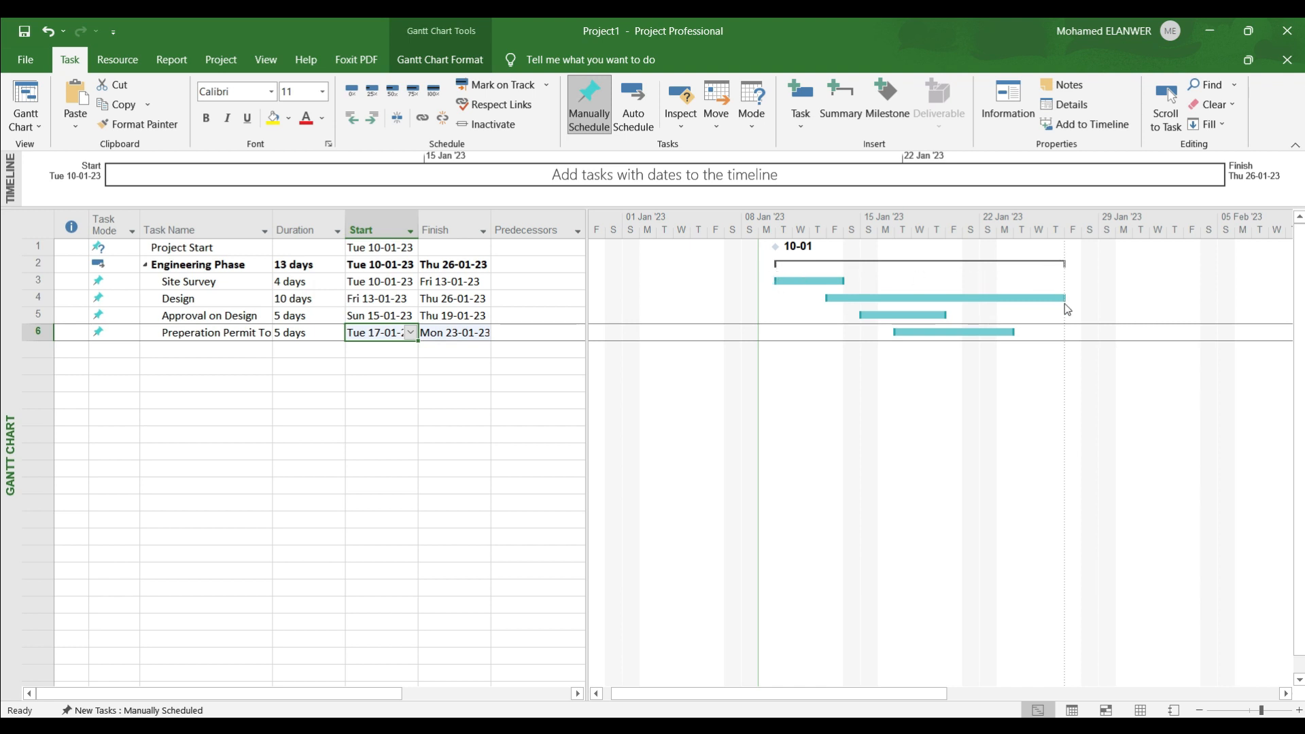
Check the Engineering Phase summary task's start and finish dates against those of its subtasks.
{"action": "left_click", "coordinate": [378, 266]}
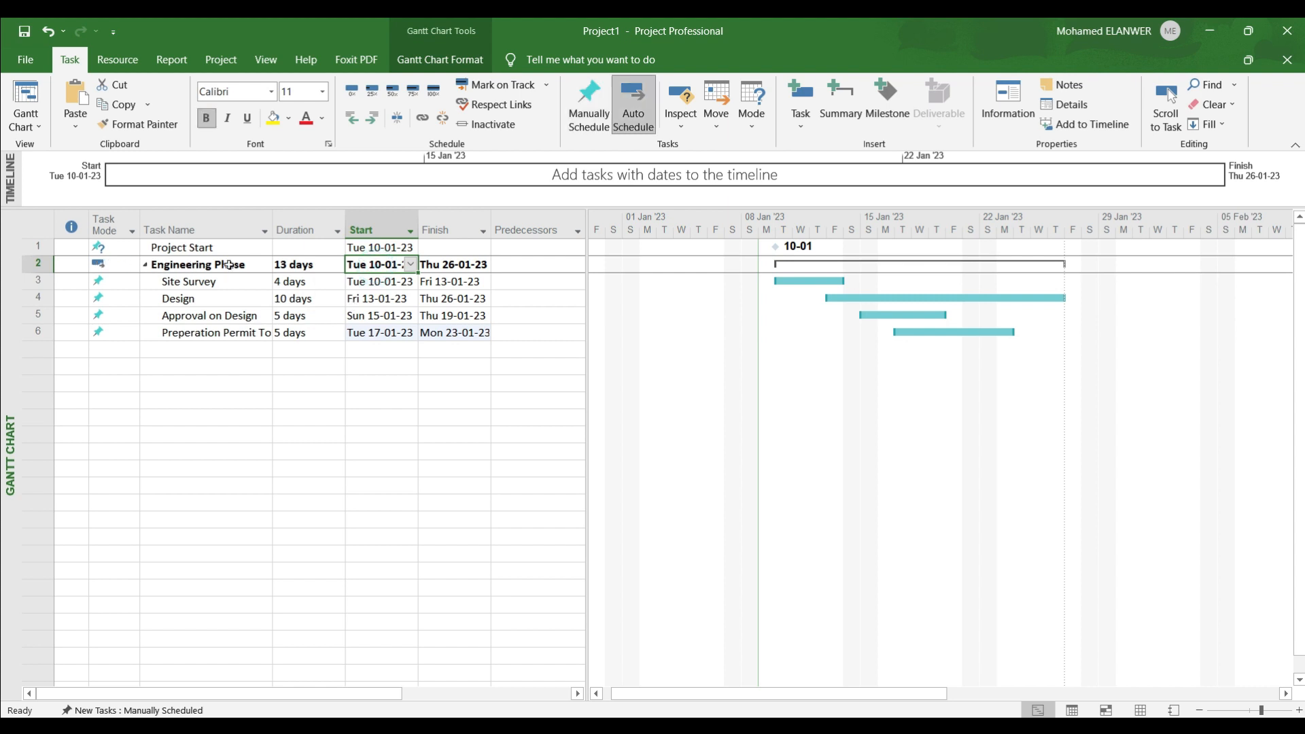
{"action": "left_click", "coordinate": [461, 264]}
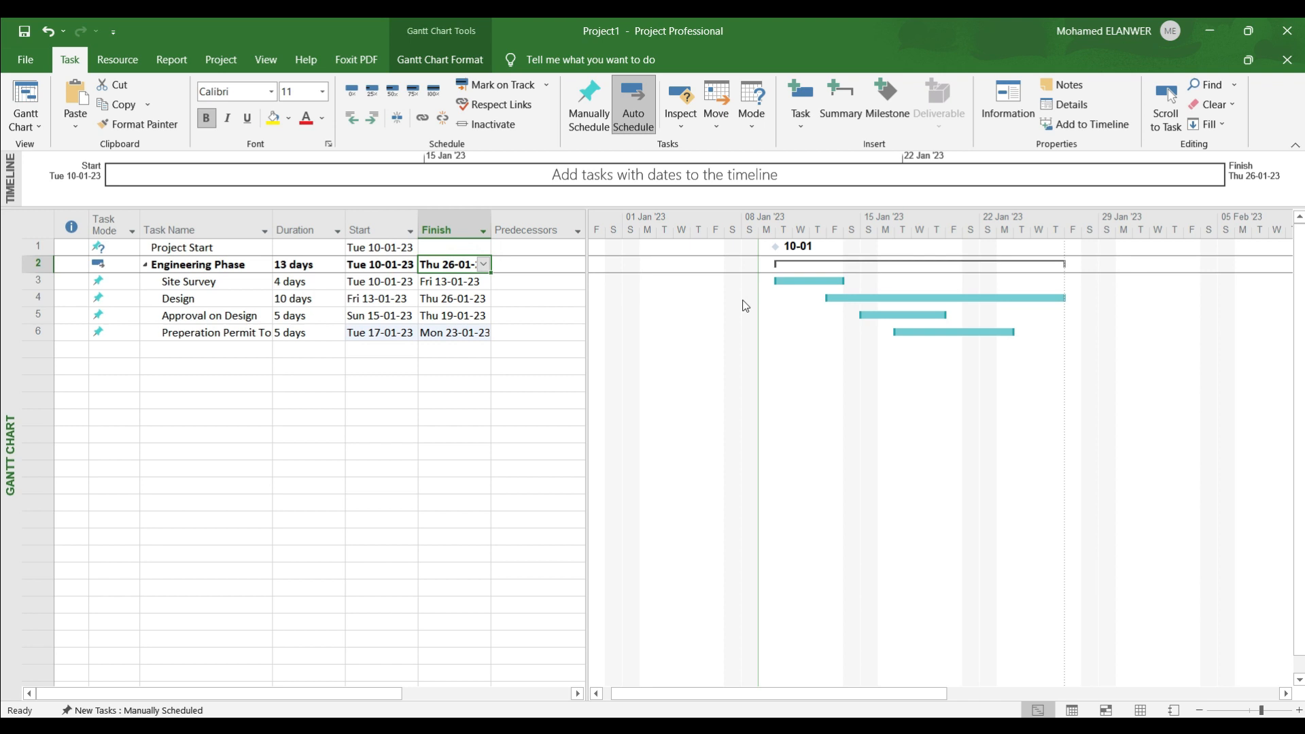
{"action": "left_click", "coordinate": [398, 432]}
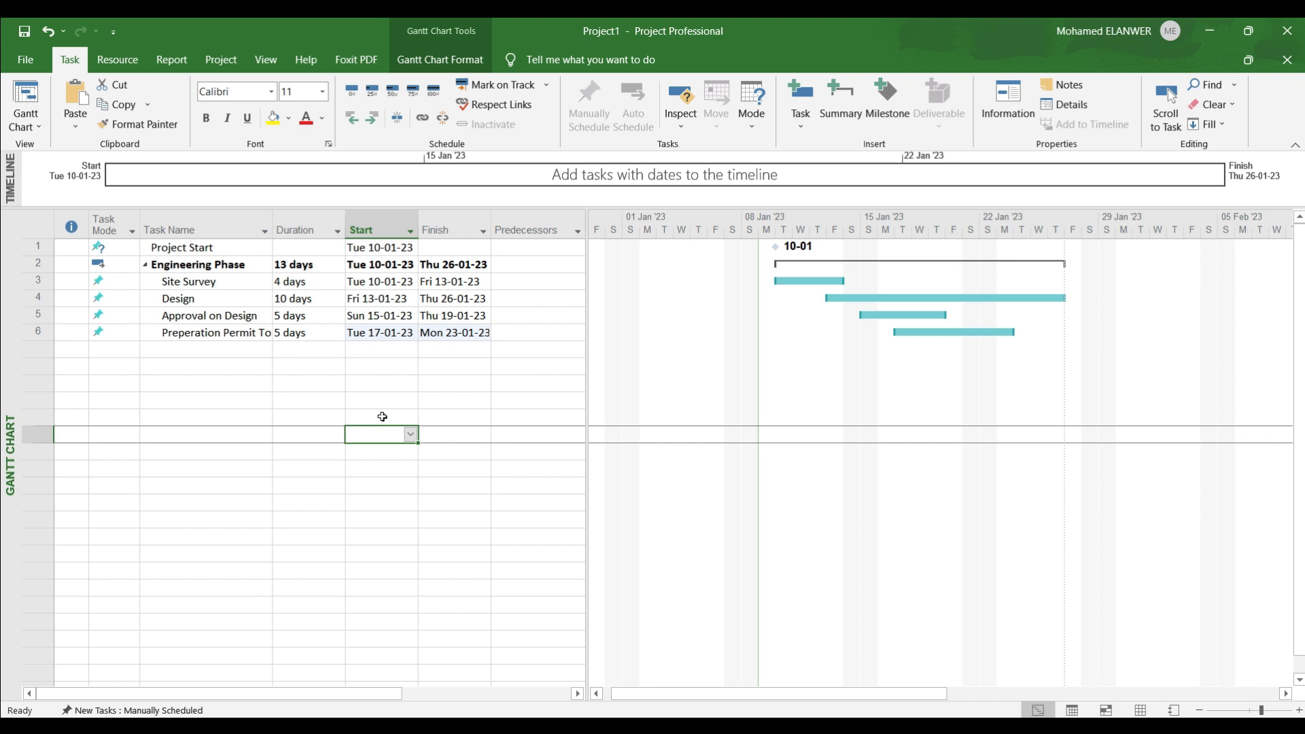
Outdent Preperation Permit To Work so it is no longer a subtask of Engineering Phase.
{"action": "left_click", "coordinate": [229, 348]}
{"action": "left_click", "coordinate": [221, 333]}
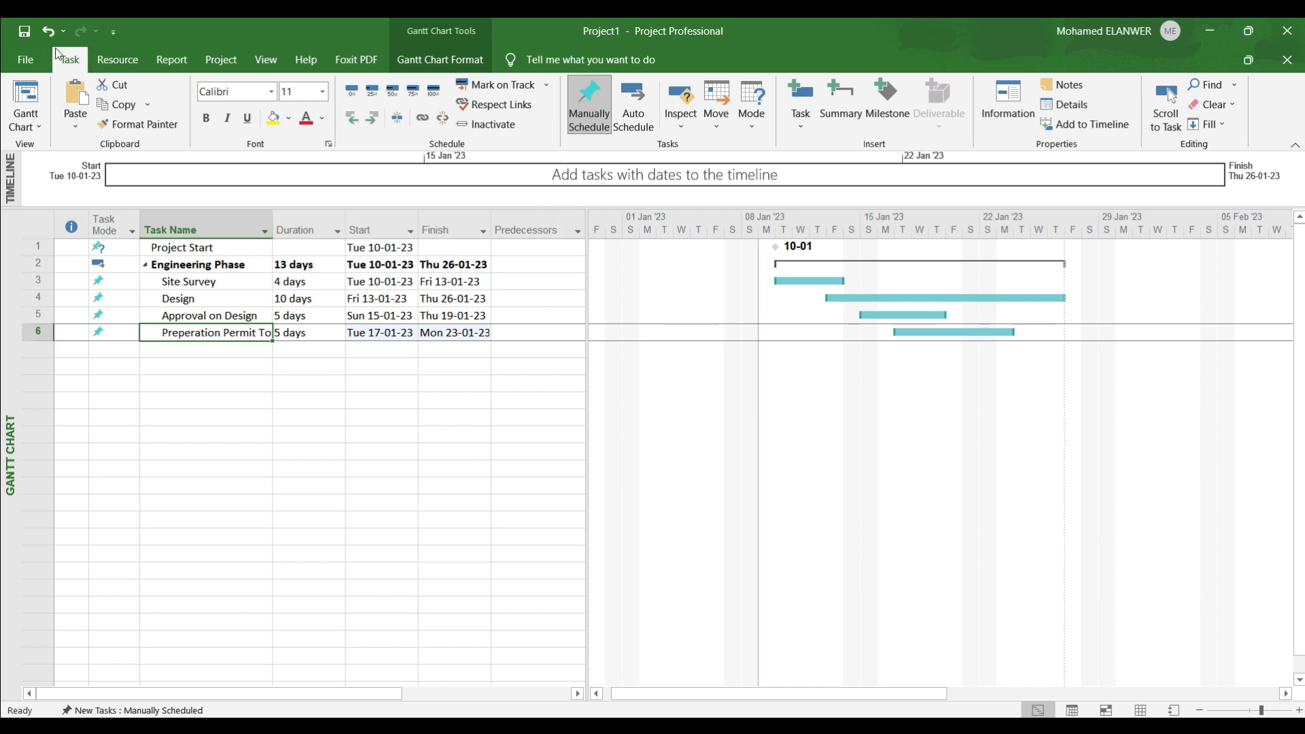
{"action": "left_click", "coordinate": [346, 119]}
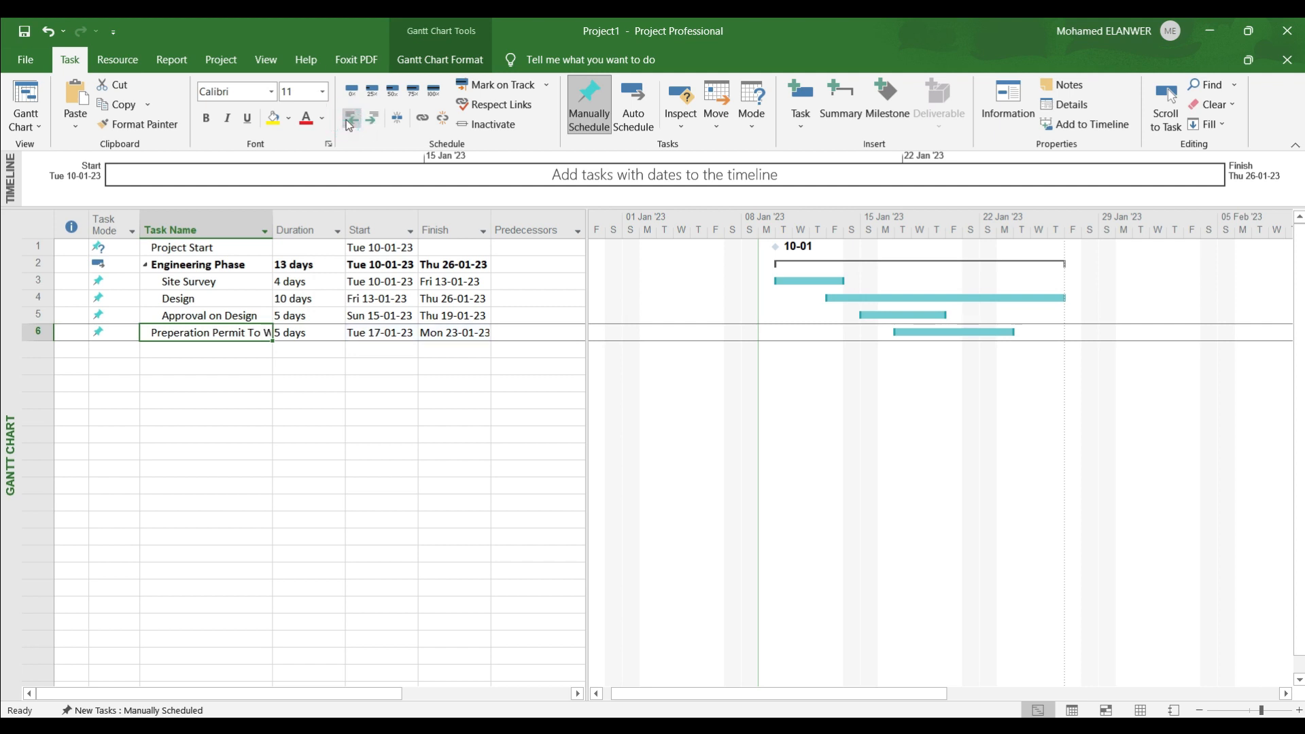
{"action": "left_click", "coordinate": [176, 405]}
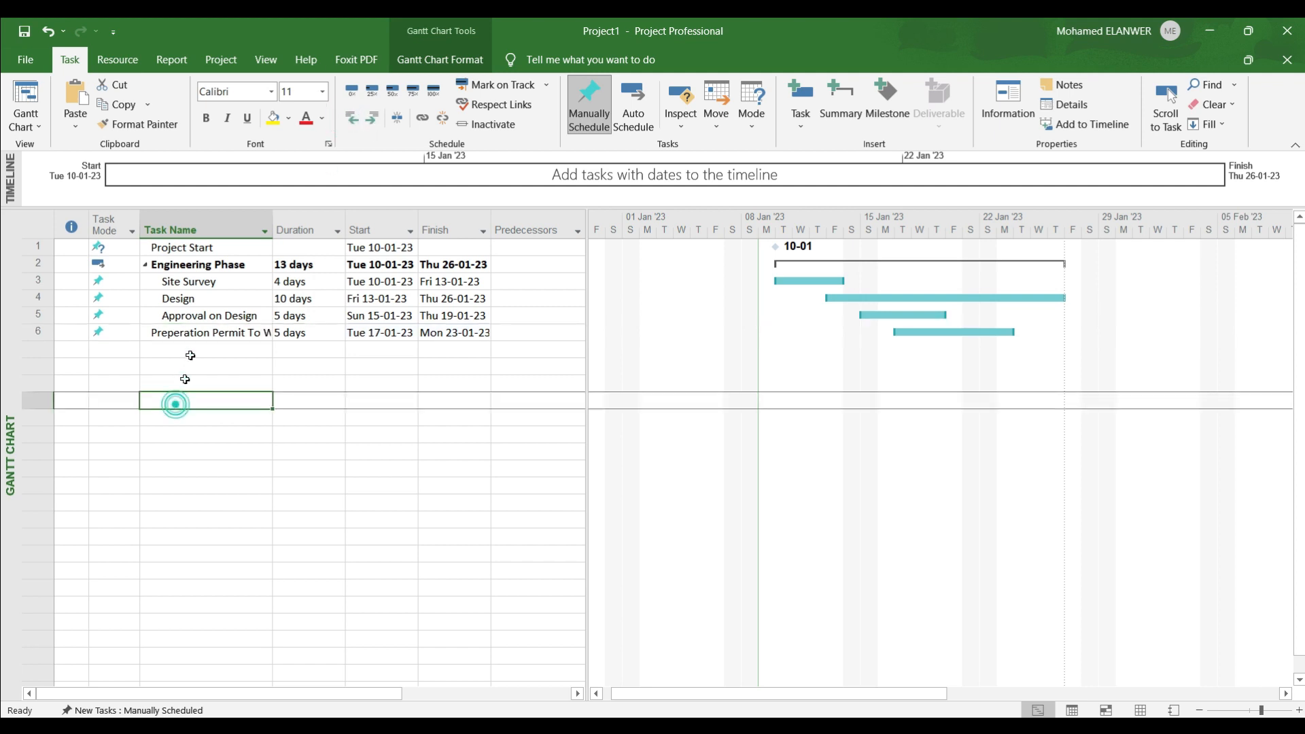
Collapse and expand Engineering Phase to check its grouping, and indent Preperation Permit To Work back under it.
{"action": "left_click", "coordinate": [147, 266]}
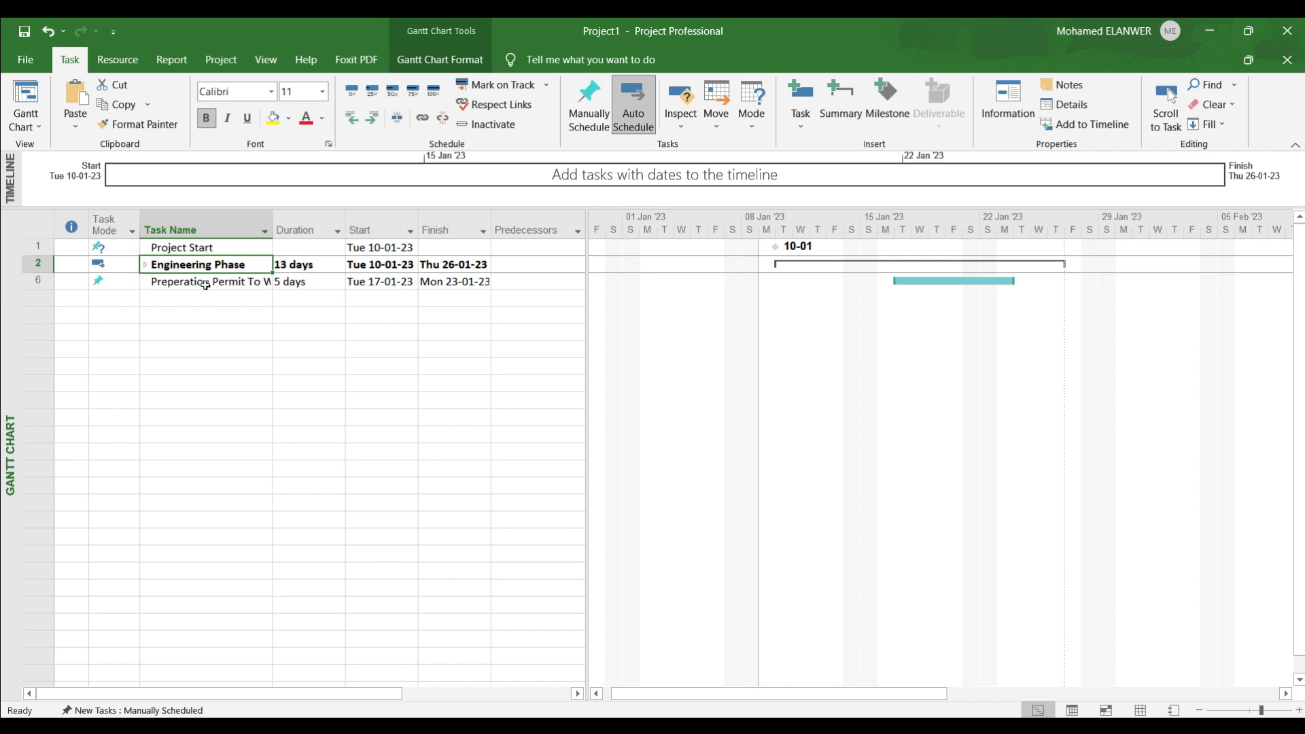
{"action": "left_click", "coordinate": [149, 281]}
{"action": "left_click_drag", "start_coordinate": [102, 282], "coordinate": [455, 283]}
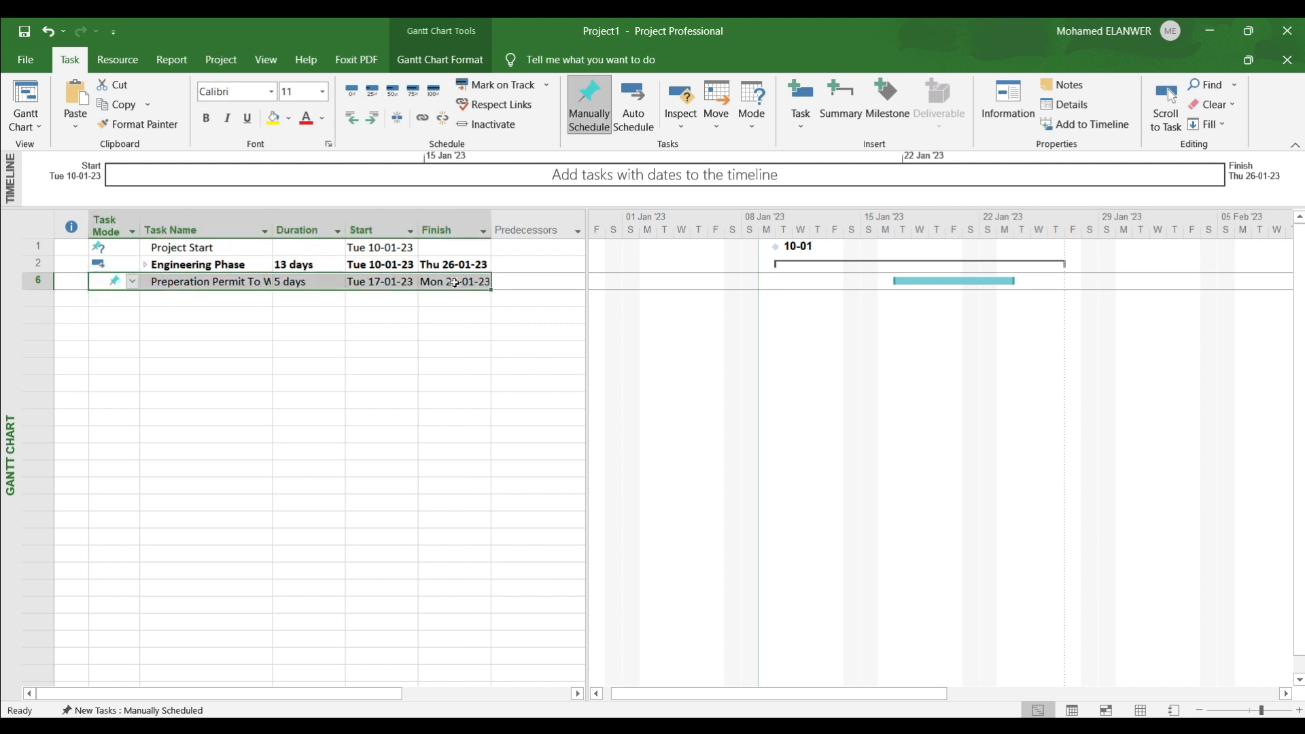
{"action": "left_click", "coordinate": [146, 266]}
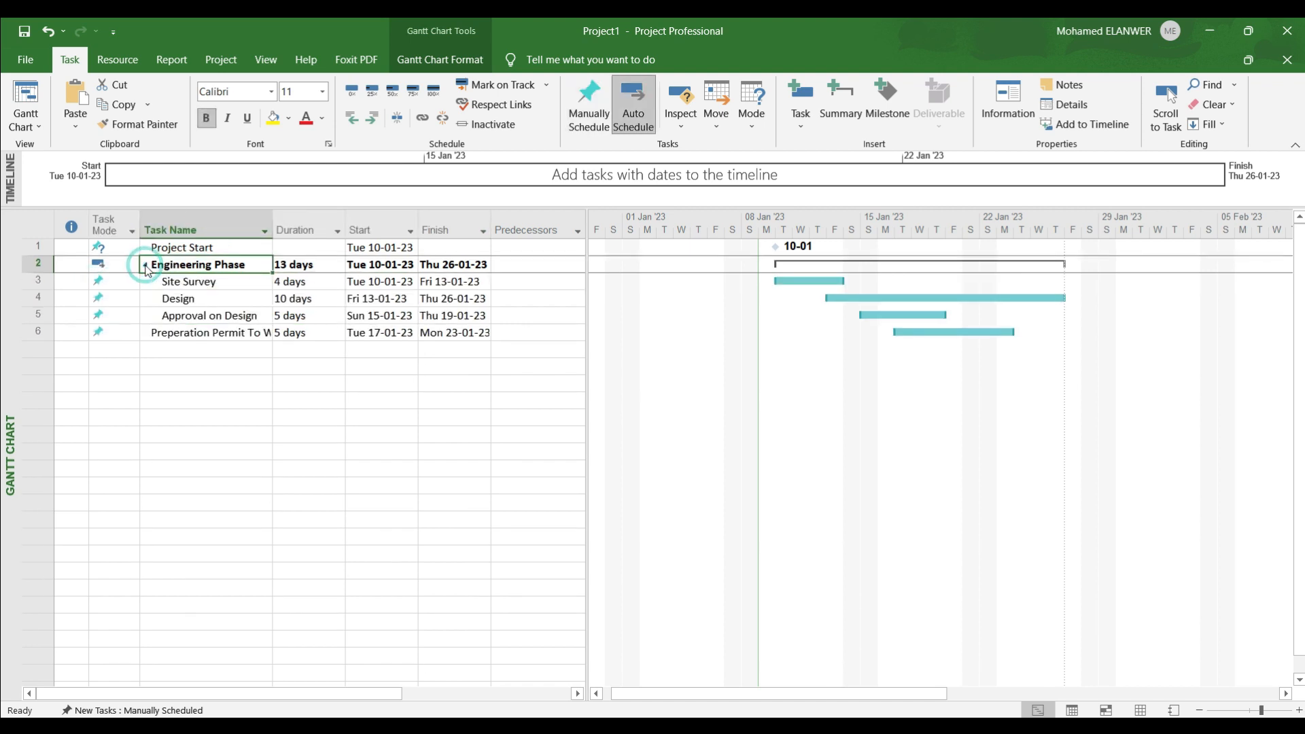
{"action": "left_click", "coordinate": [163, 332]}
{"action": "left_click", "coordinate": [374, 120]}
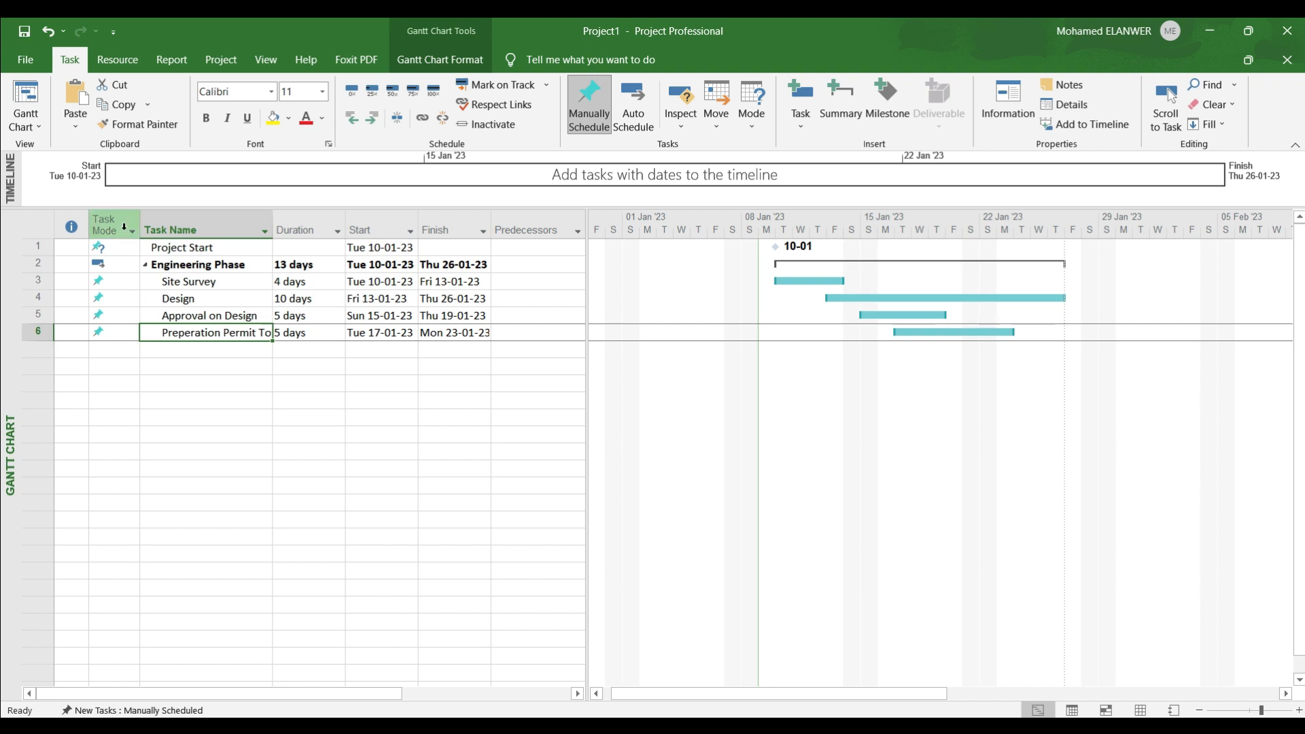
Change the task mode of Project Start and Site Survey to Auto Scheduled.
{"action": "left_click", "coordinate": [119, 249]}
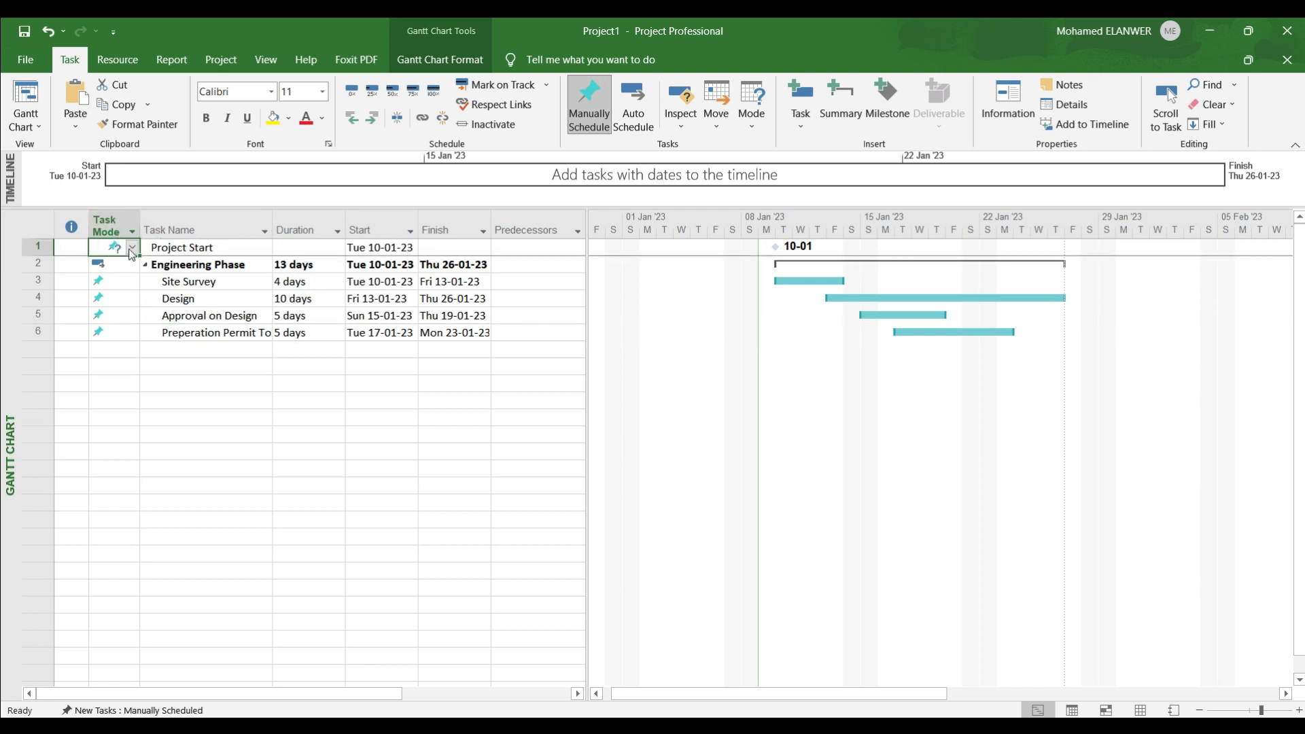
{"action": "left_click", "coordinate": [131, 247]}
{"action": "left_click", "coordinate": [138, 277]}
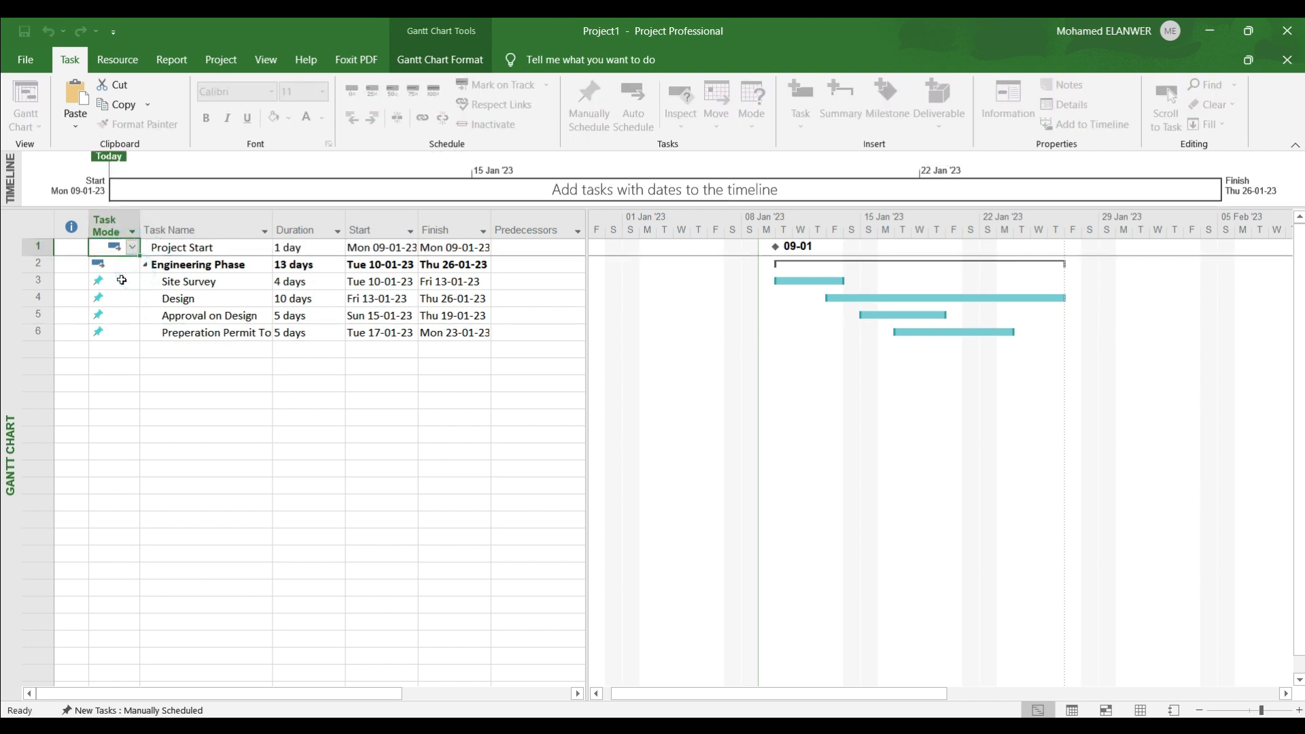
{"action": "left_click", "coordinate": [119, 281]}
{"action": "left_click", "coordinate": [133, 281]}
{"action": "left_click", "coordinate": [125, 310]}
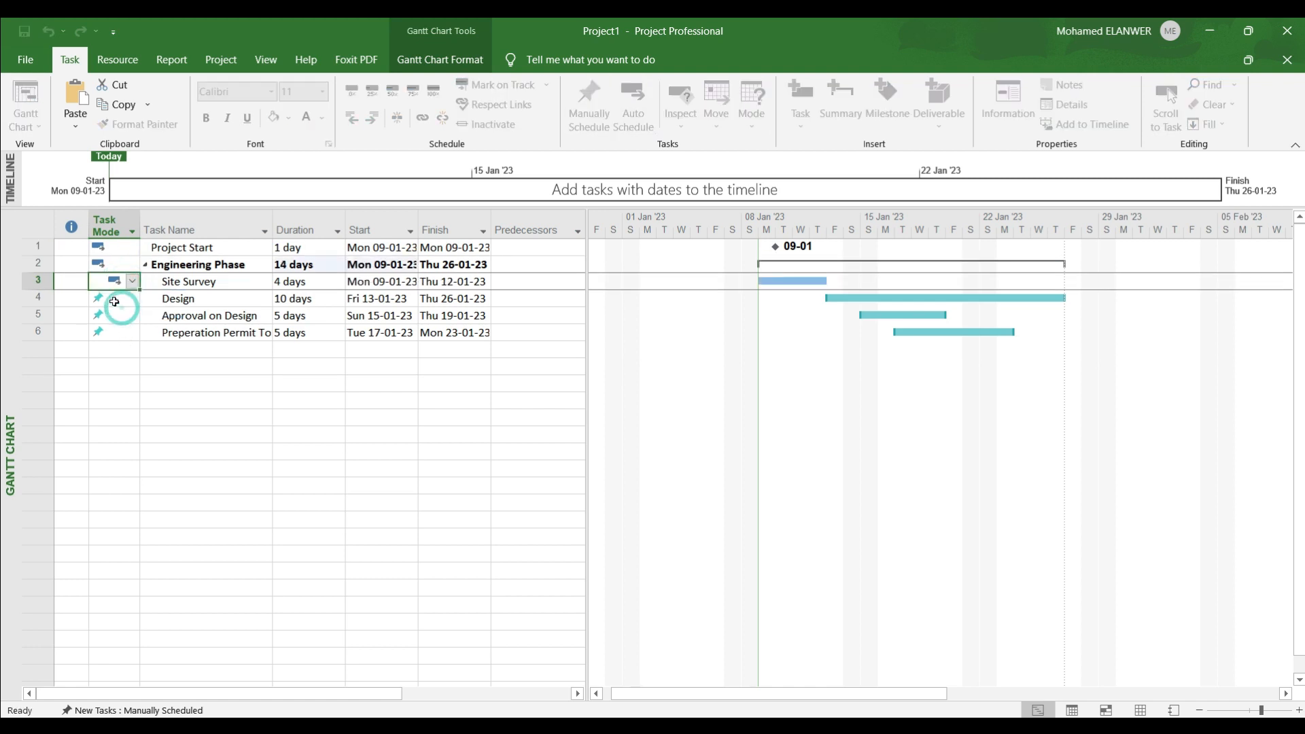
Switch Design, Approval on Design and Preperation Permit To Work to Auto Scheduled, and widen the Start column to fit its dates.
{"action": "left_click", "coordinate": [115, 298]}
{"action": "left_click", "coordinate": [133, 297]}
{"action": "left_click", "coordinate": [119, 326]}
{"action": "left_click", "coordinate": [115, 314]}
{"action": "left_click", "coordinate": [133, 315]}
{"action": "left_click", "coordinate": [132, 343]}
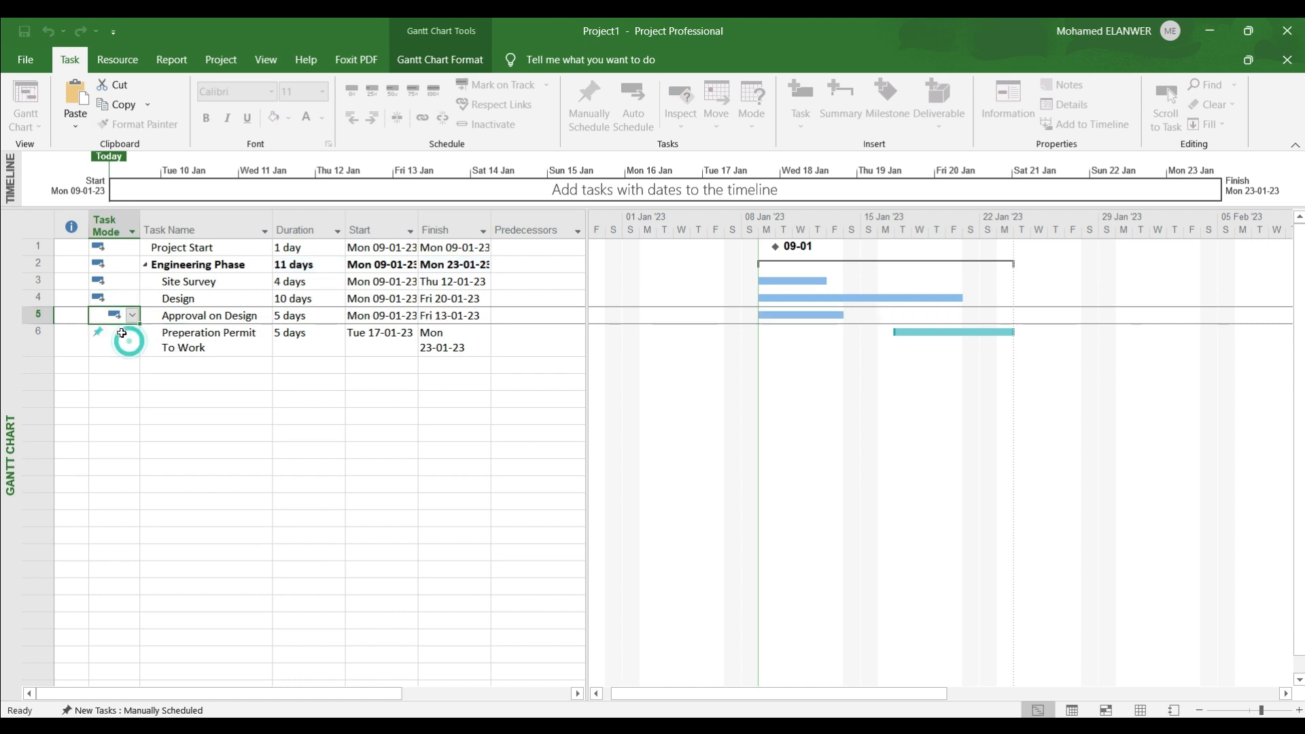
{"action": "left_click", "coordinate": [112, 332]}
{"action": "left_click", "coordinate": [132, 338]}
{"action": "left_click", "coordinate": [132, 373]}
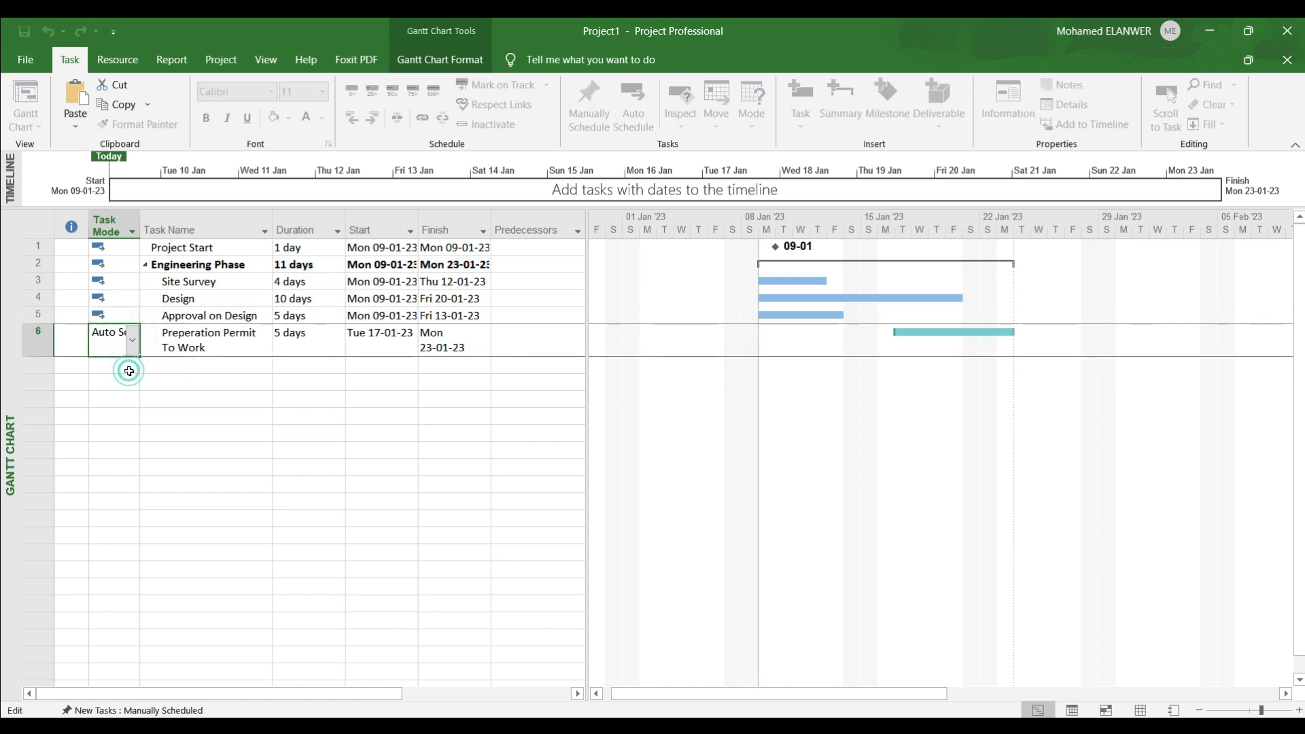
{"action": "left_click", "coordinate": [309, 416]}
{"action": "left_click_drag", "start_coordinate": [418, 221], "coordinate": [439, 221]}
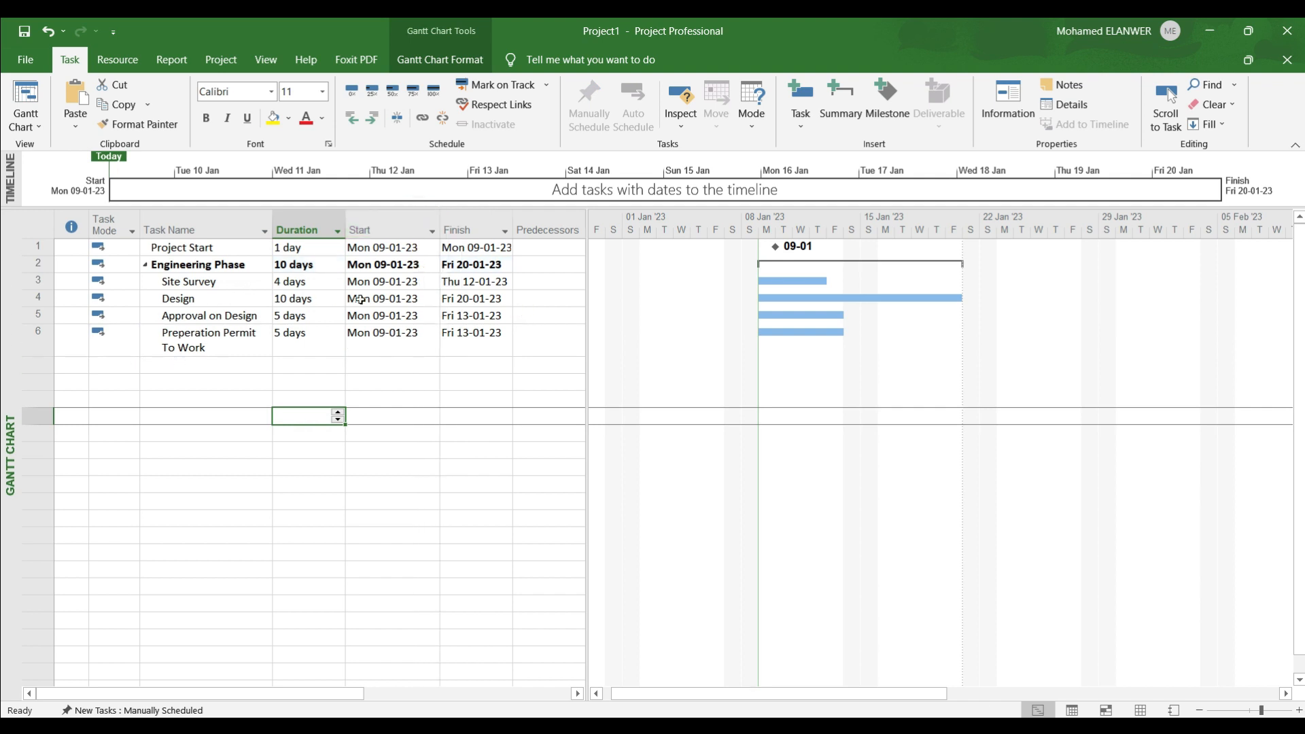
Set the duration of Approval on Design to 9 days and of Preperation Permit To Work to 8 days.
{"action": "left_click", "coordinate": [306, 315]}
{"action": "type", "text": "9"}
{"action": "key", "text": "Return"}
{"action": "type", "text": "8"}
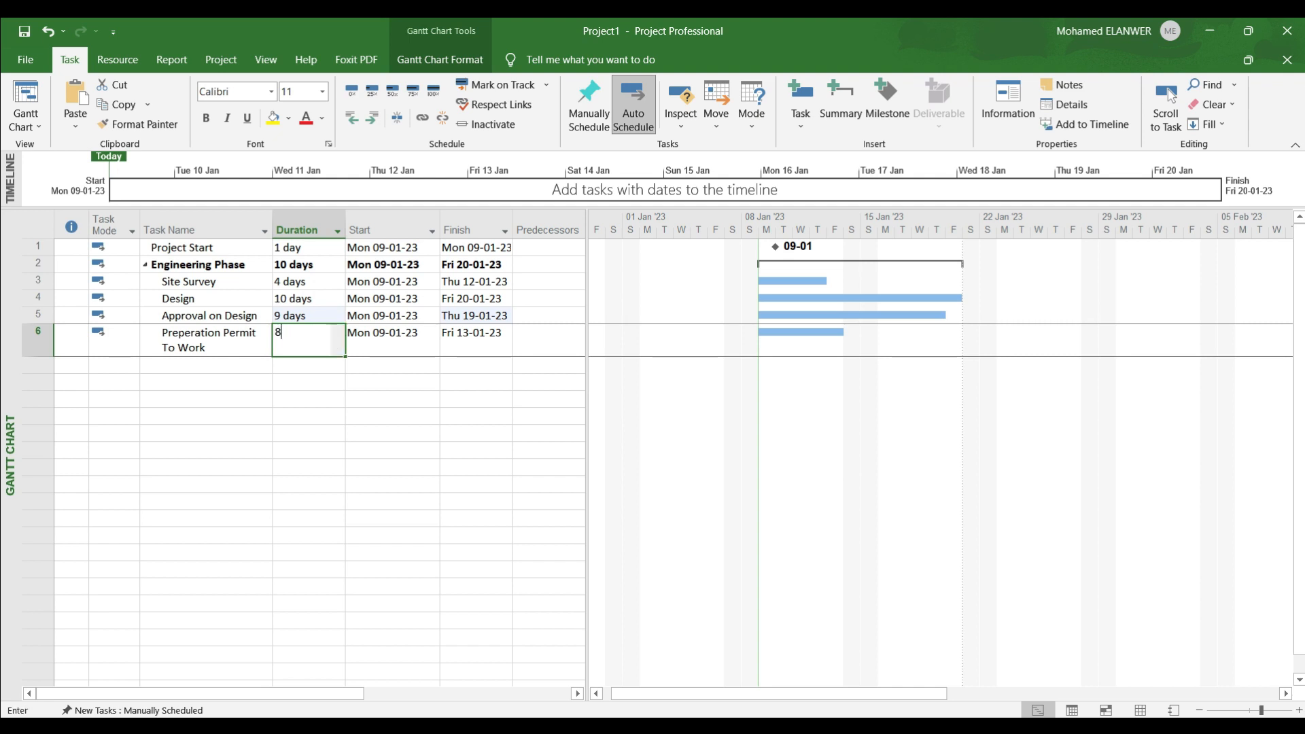
{"action": "key", "text": "Return"}
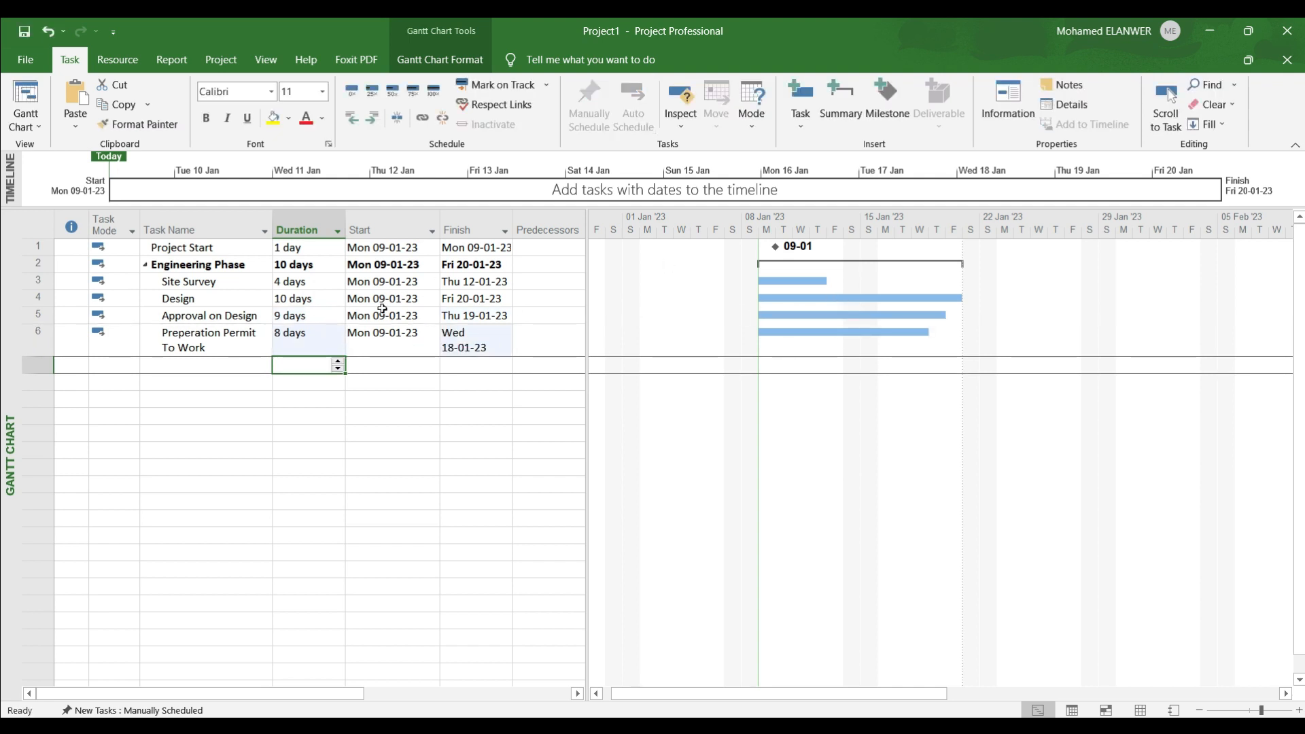
Set the start date of the Approval on Design task to 20 January 2023.
{"action": "left_click", "coordinate": [400, 298]}
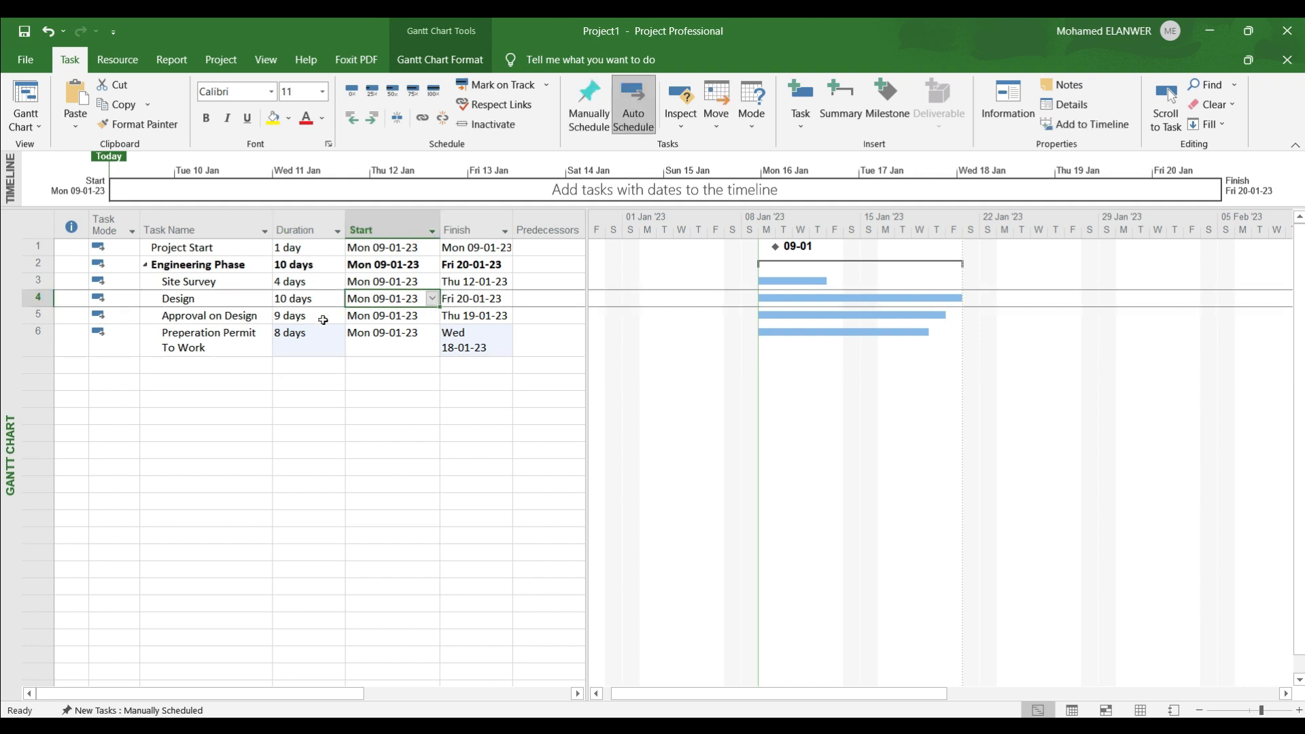
{"action": "left_click", "coordinate": [322, 320]}
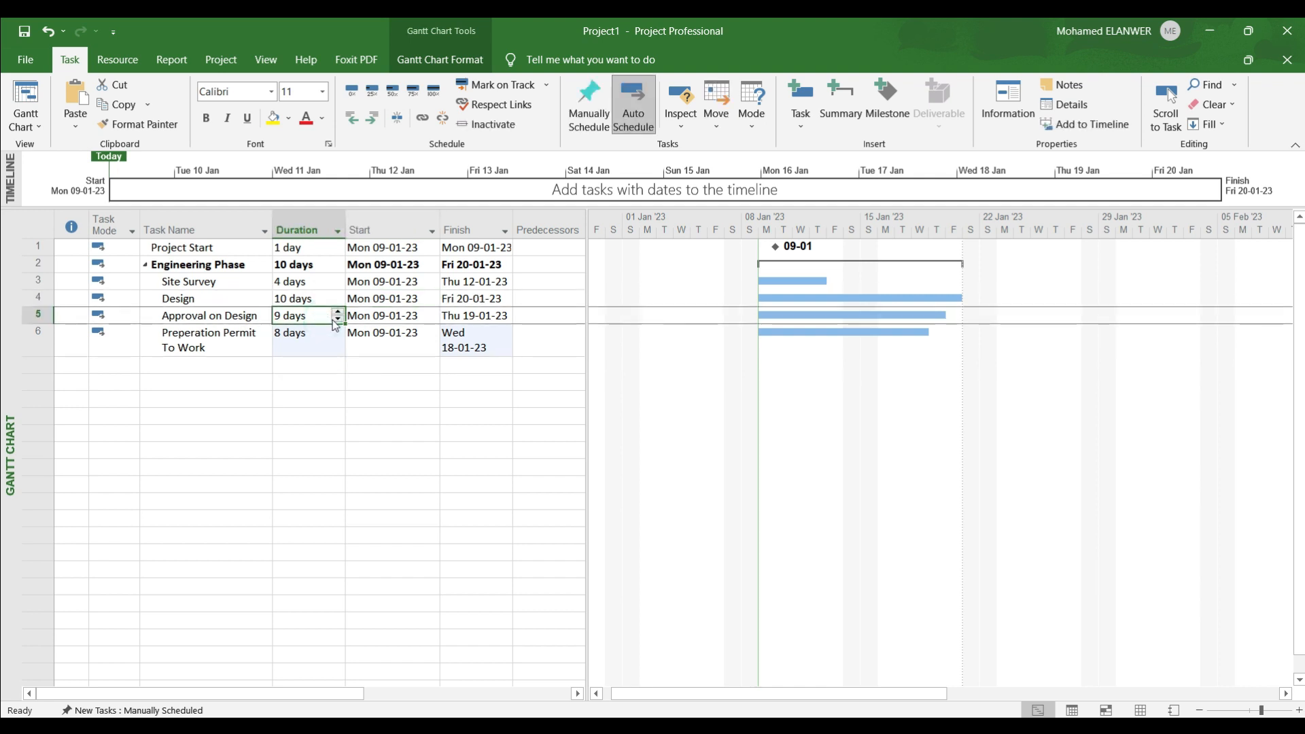
{"action": "left_click", "coordinate": [404, 317]}
{"action": "left_click", "coordinate": [431, 316]}
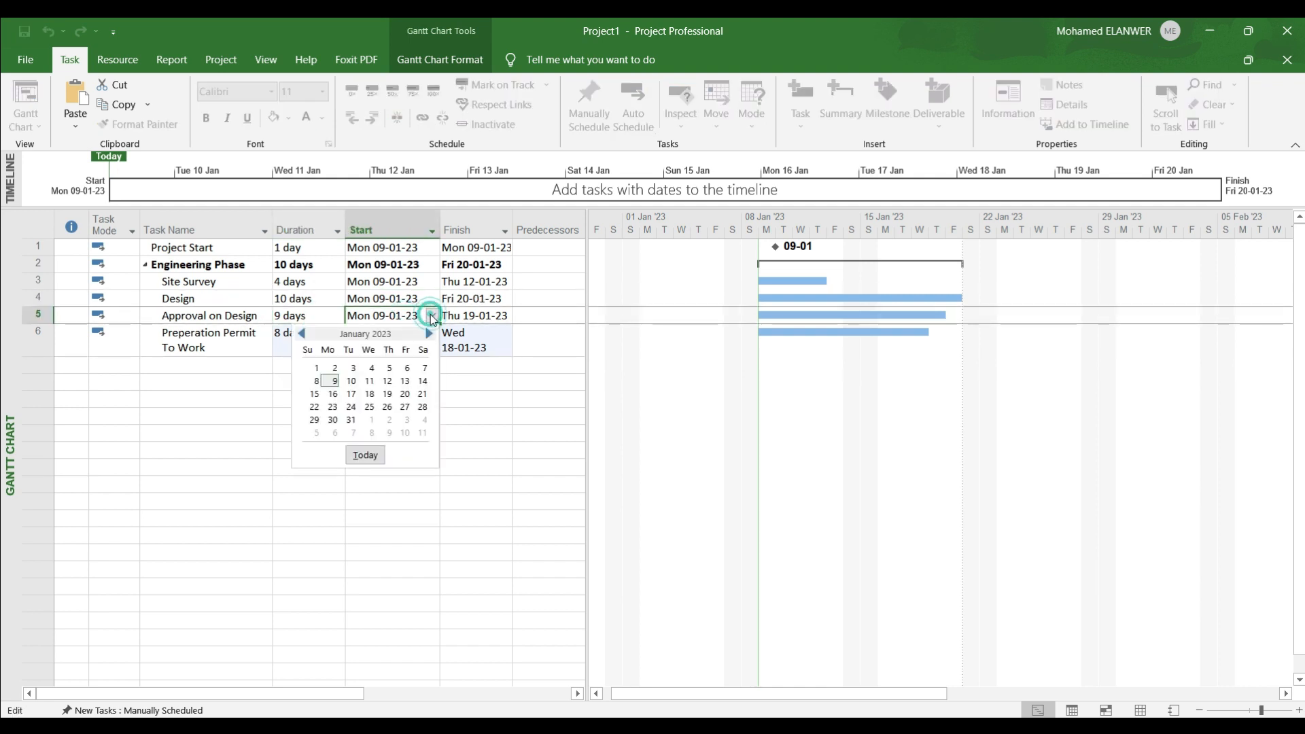
{"action": "left_click", "coordinate": [406, 391]}
{"action": "left_click", "coordinate": [438, 415]}
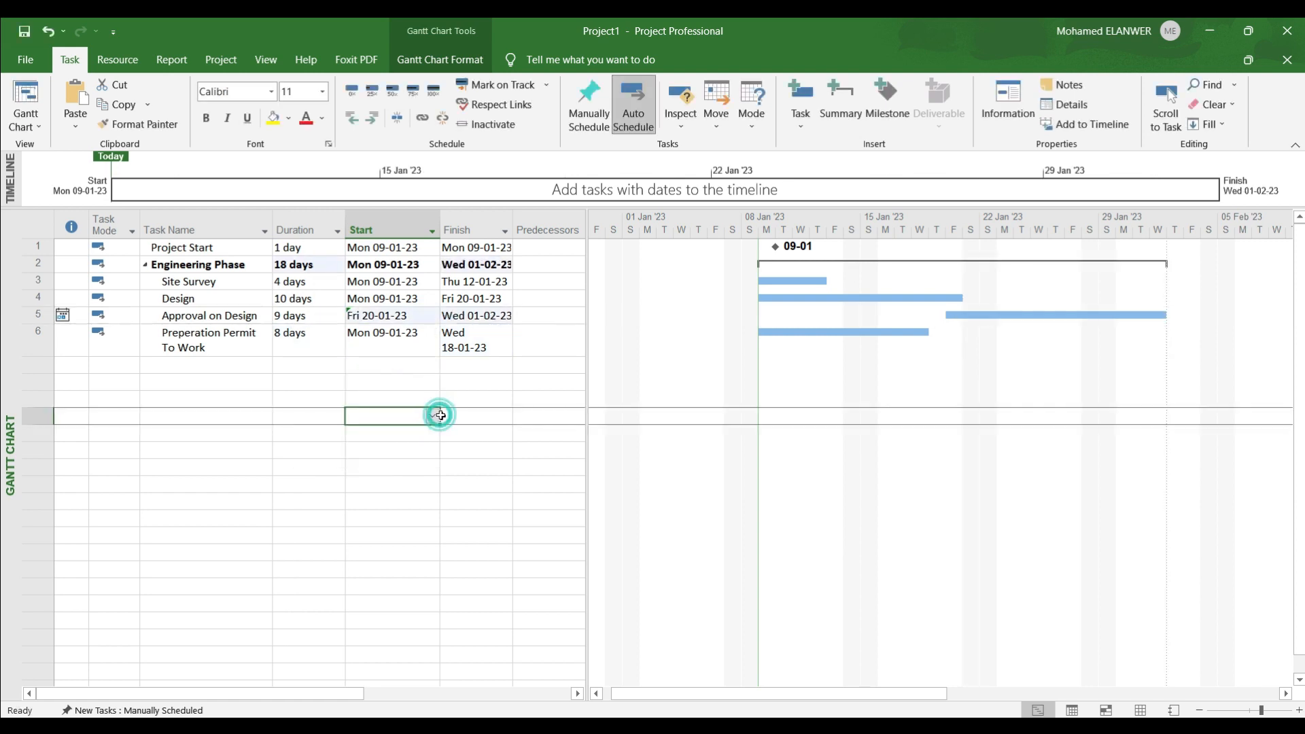
Examine the Approval on Design bar and how the Engineering Phase summary row spans its subtasks.
{"action": "left_click", "coordinate": [948, 314]}
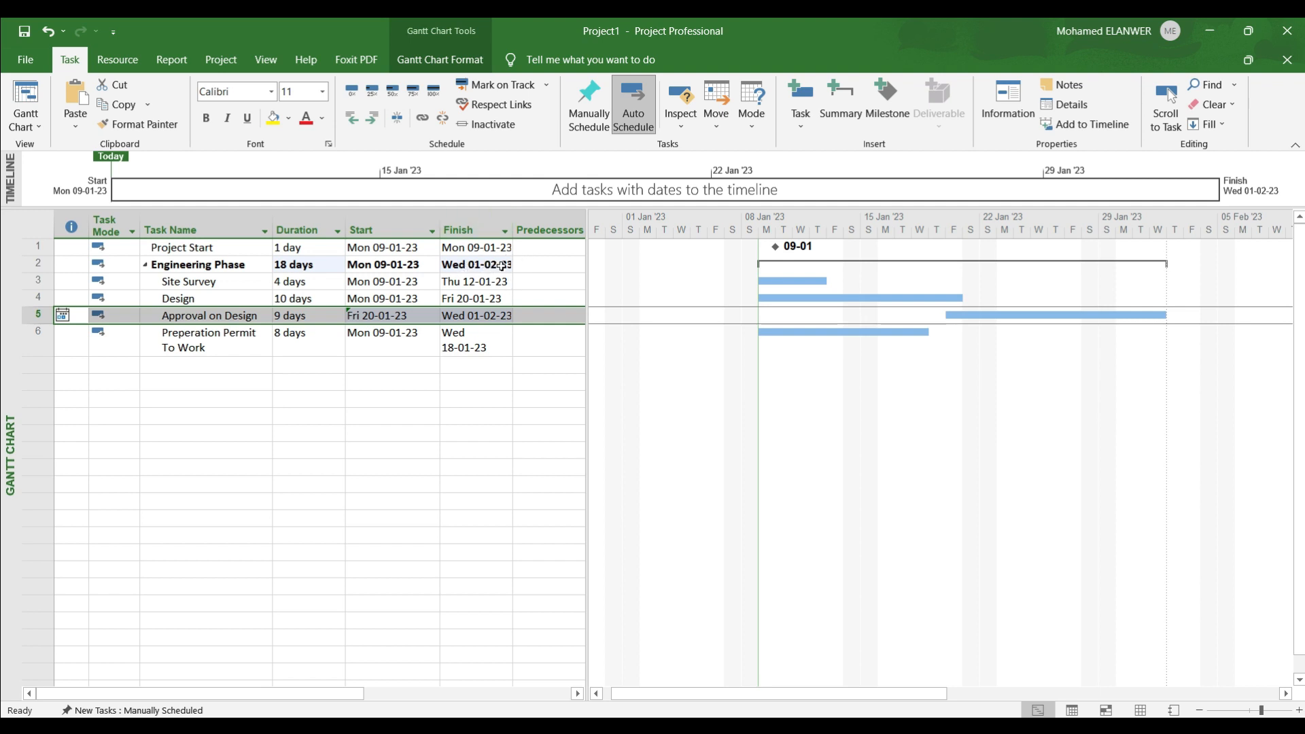
{"action": "left_click", "coordinate": [40, 264]}
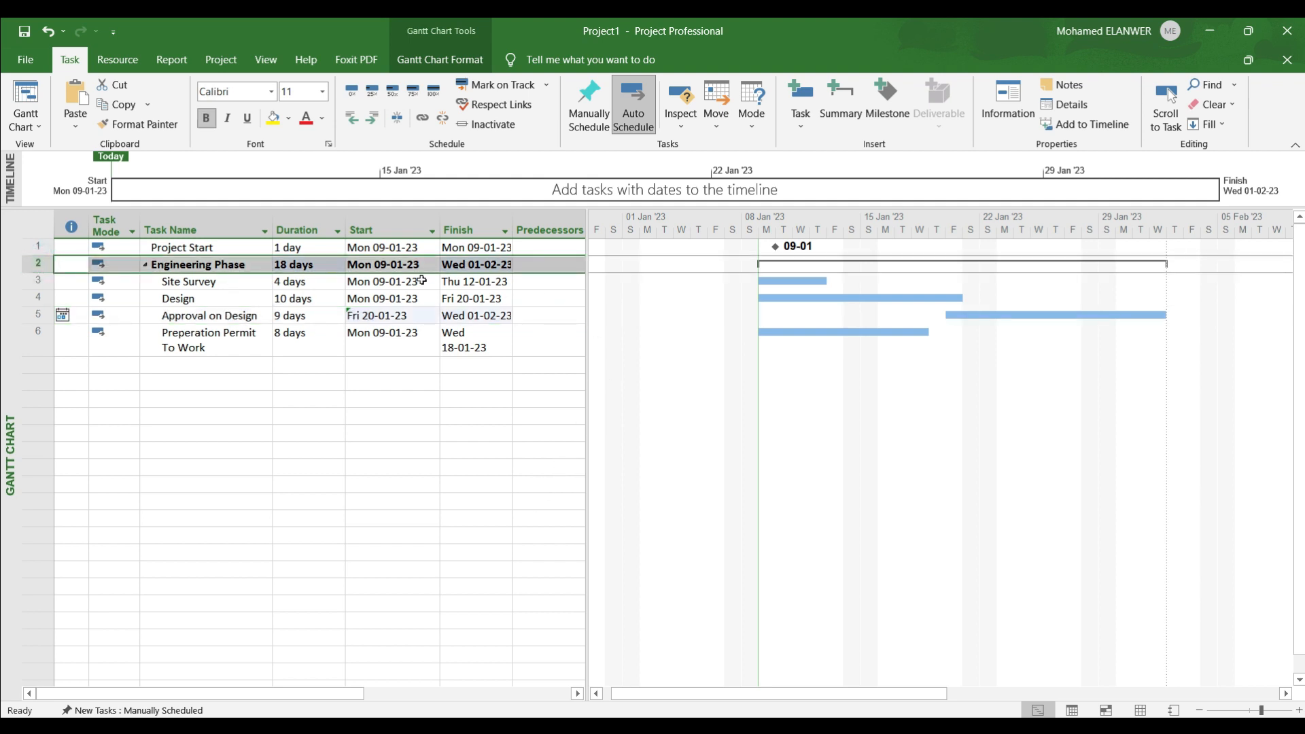
{"action": "left_click", "coordinate": [187, 247]}
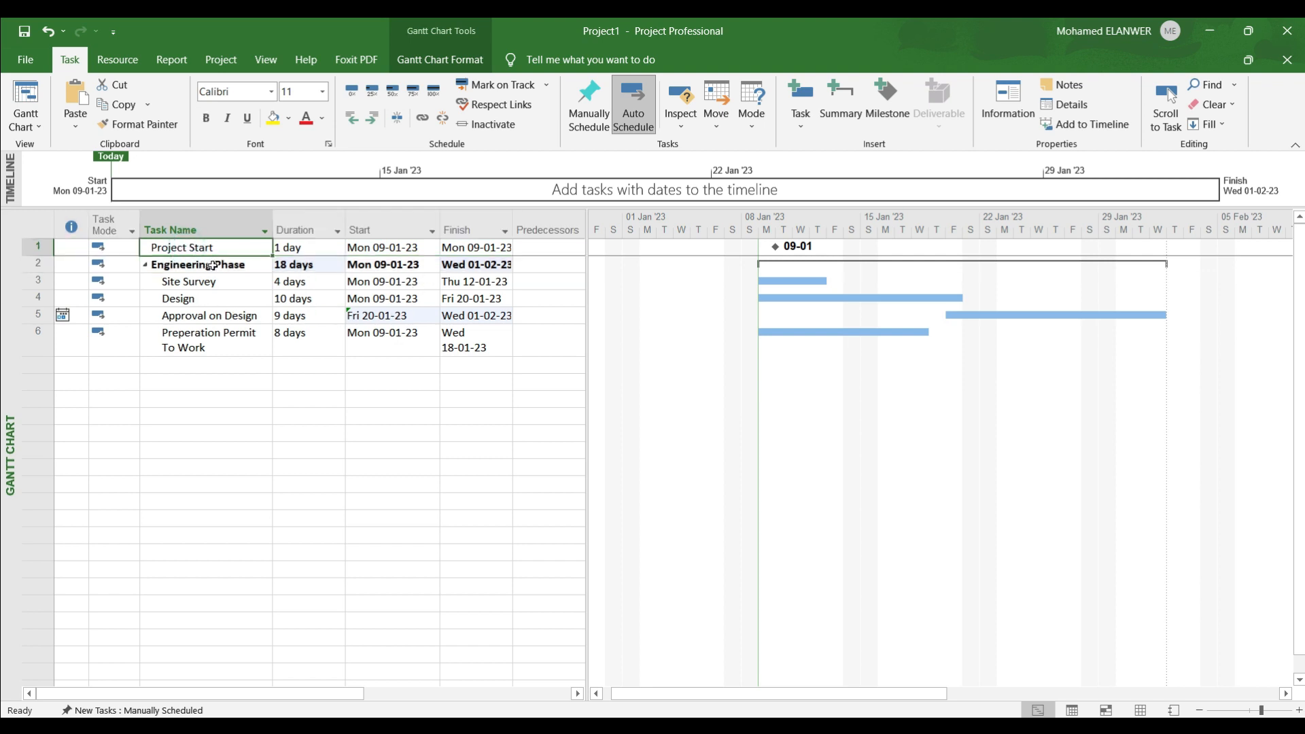
{"action": "left_click", "coordinate": [212, 265]}
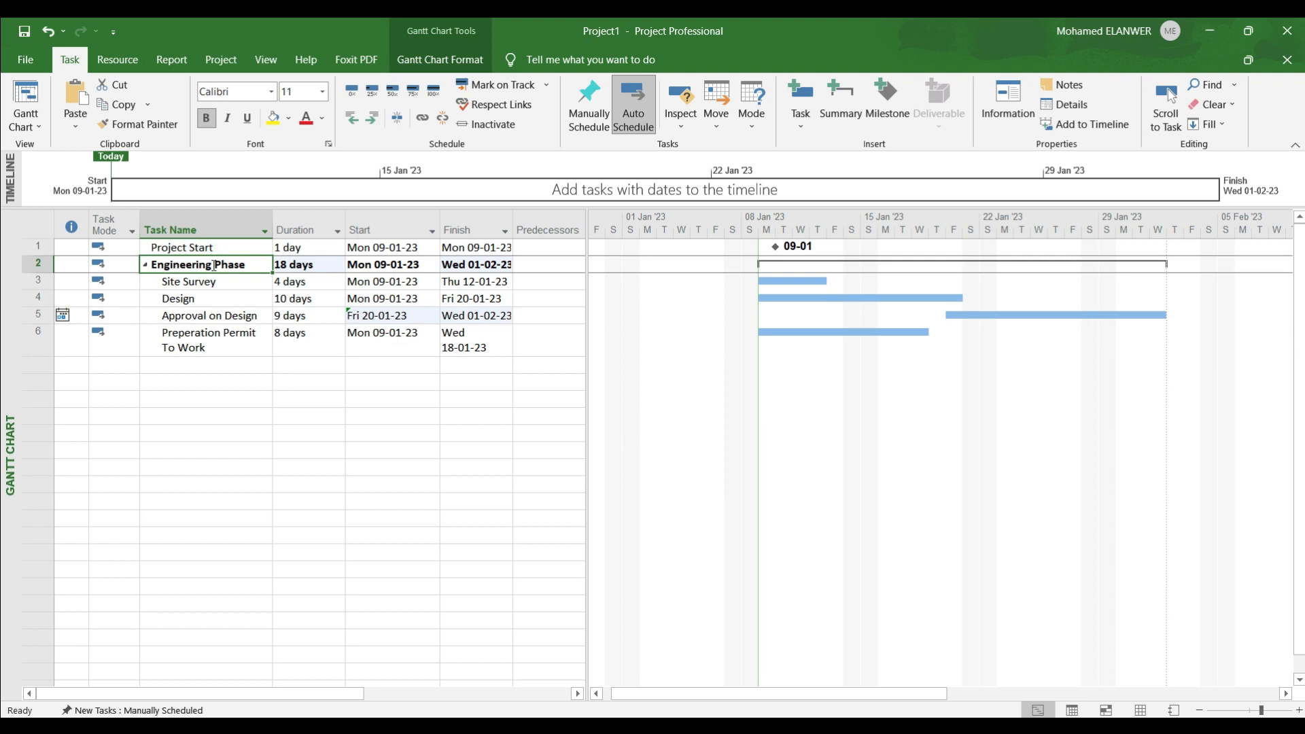